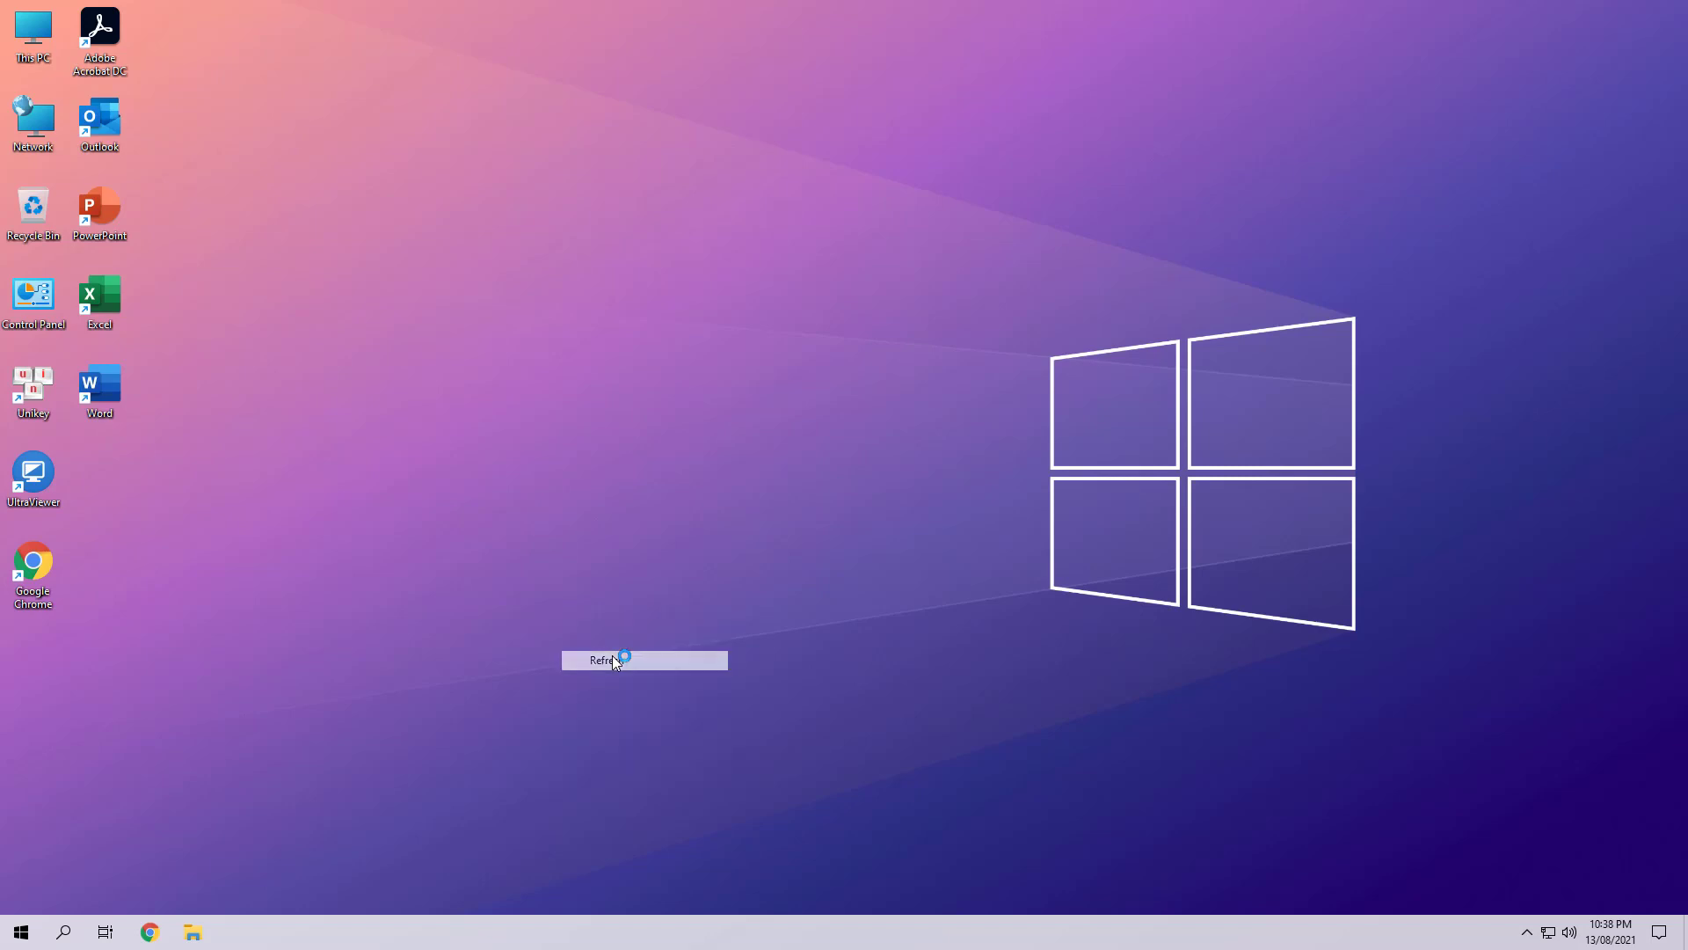
# Review the computer's drives, and its device and Windows specifications on the About page.
pyautogui.press('super+e')
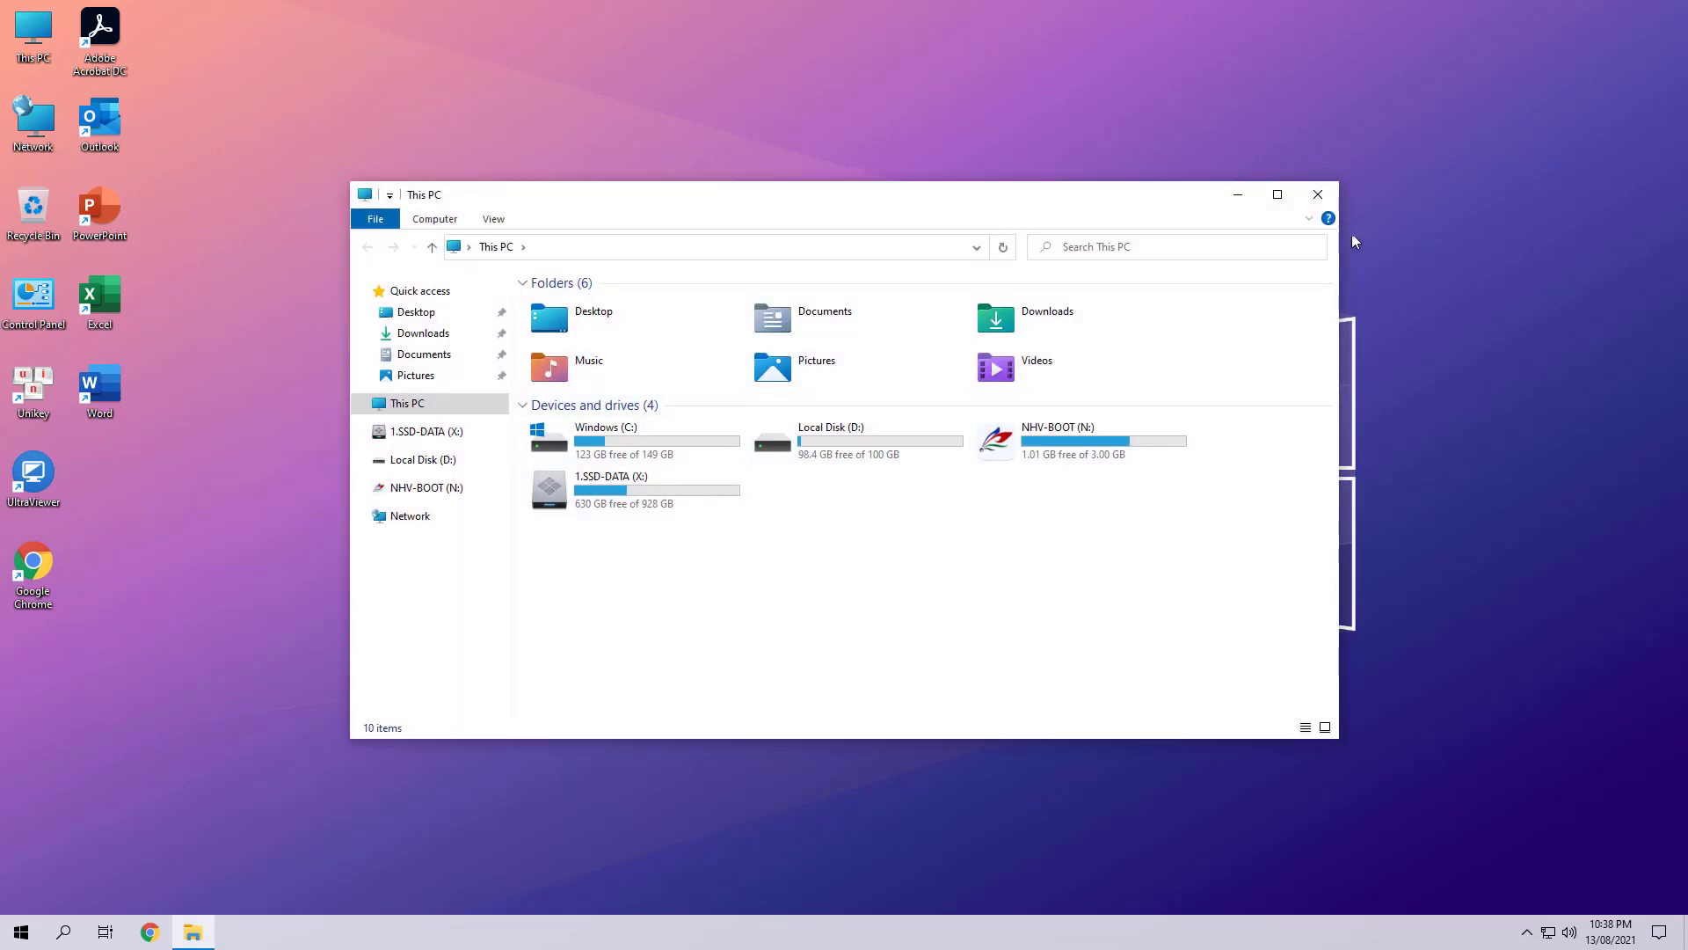
pyautogui.click(1320, 196)
pyautogui.rightClick(41, 44)
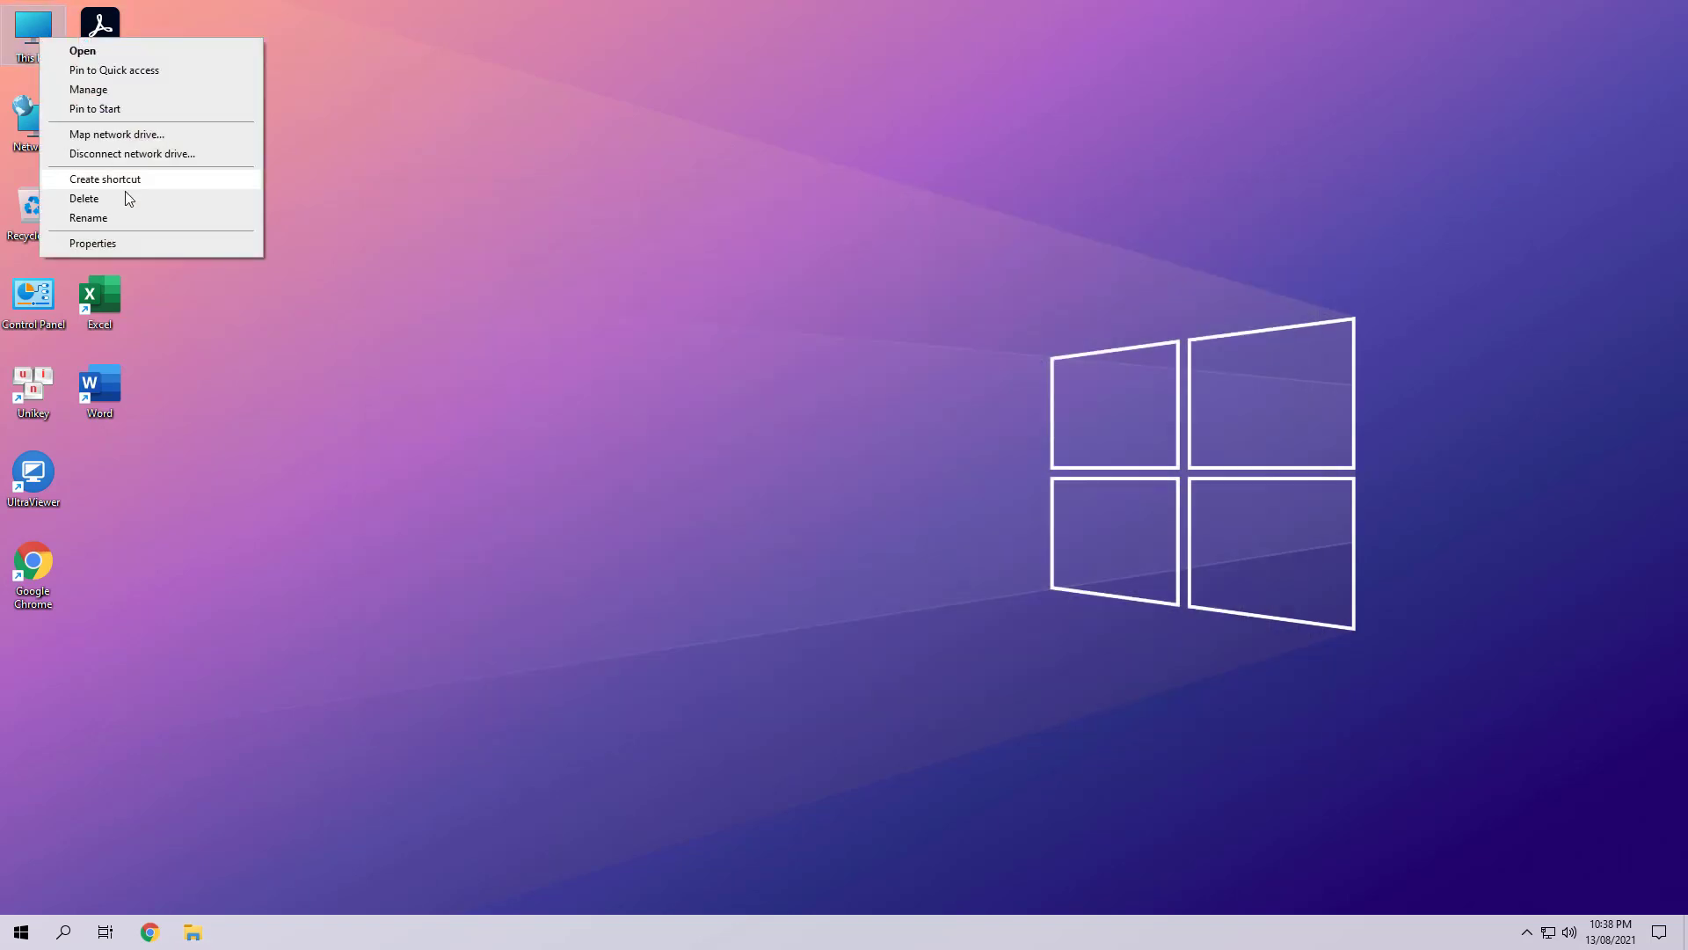
pyautogui.click(113, 244)
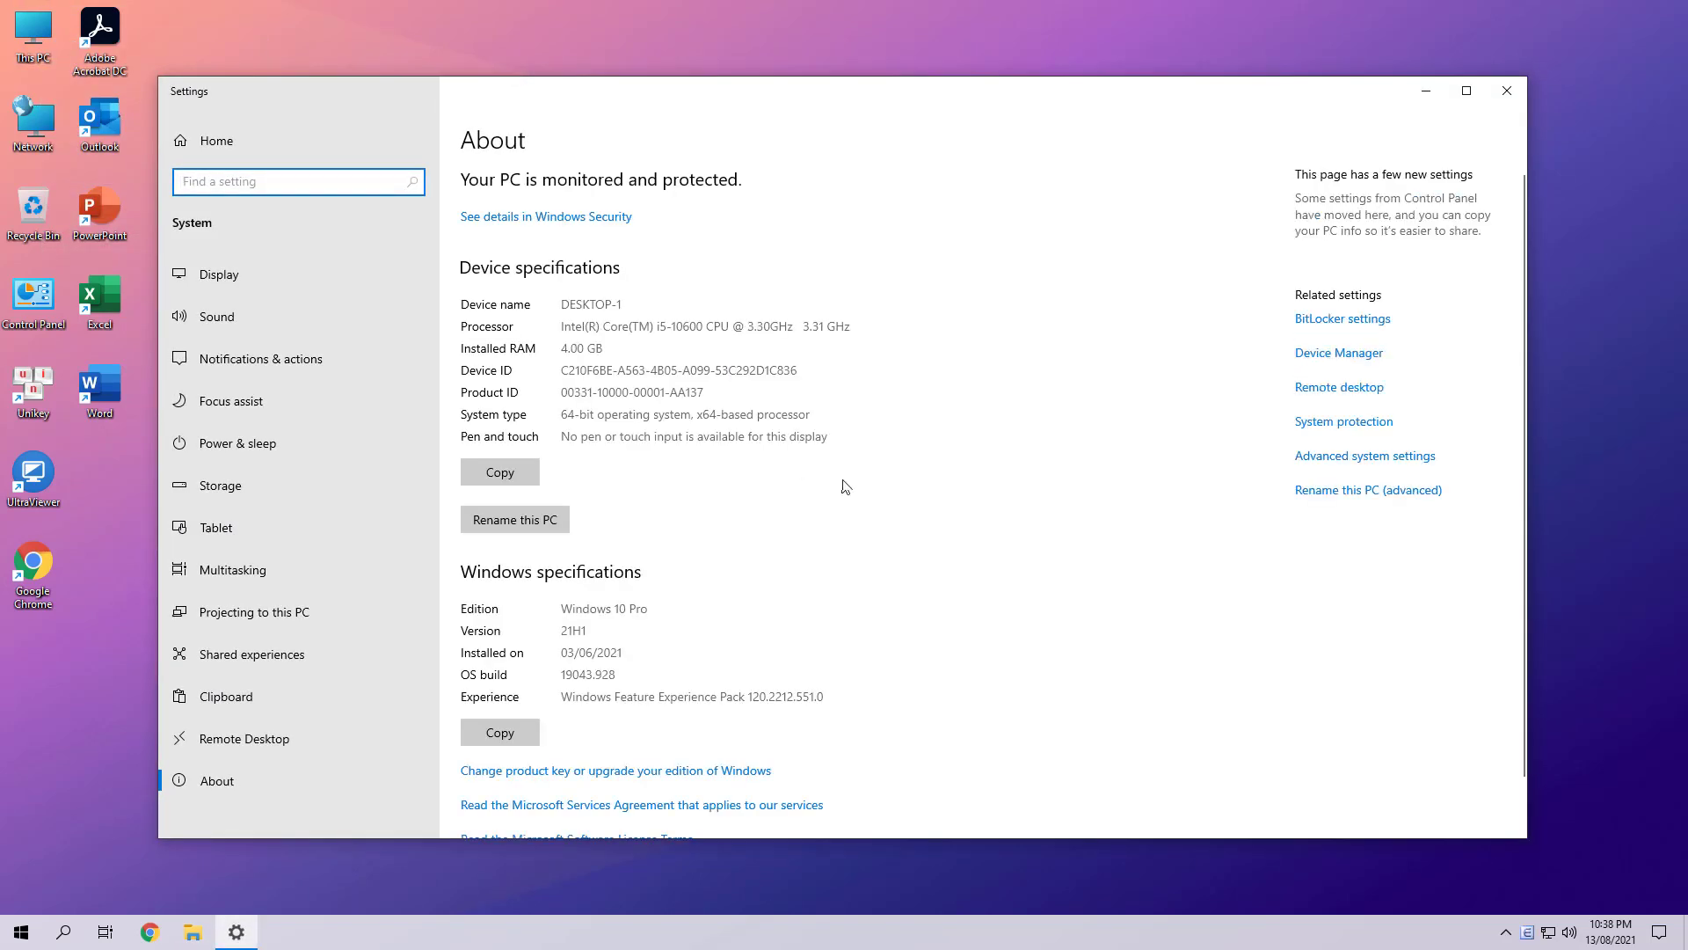
pyautogui.click(920, 525)
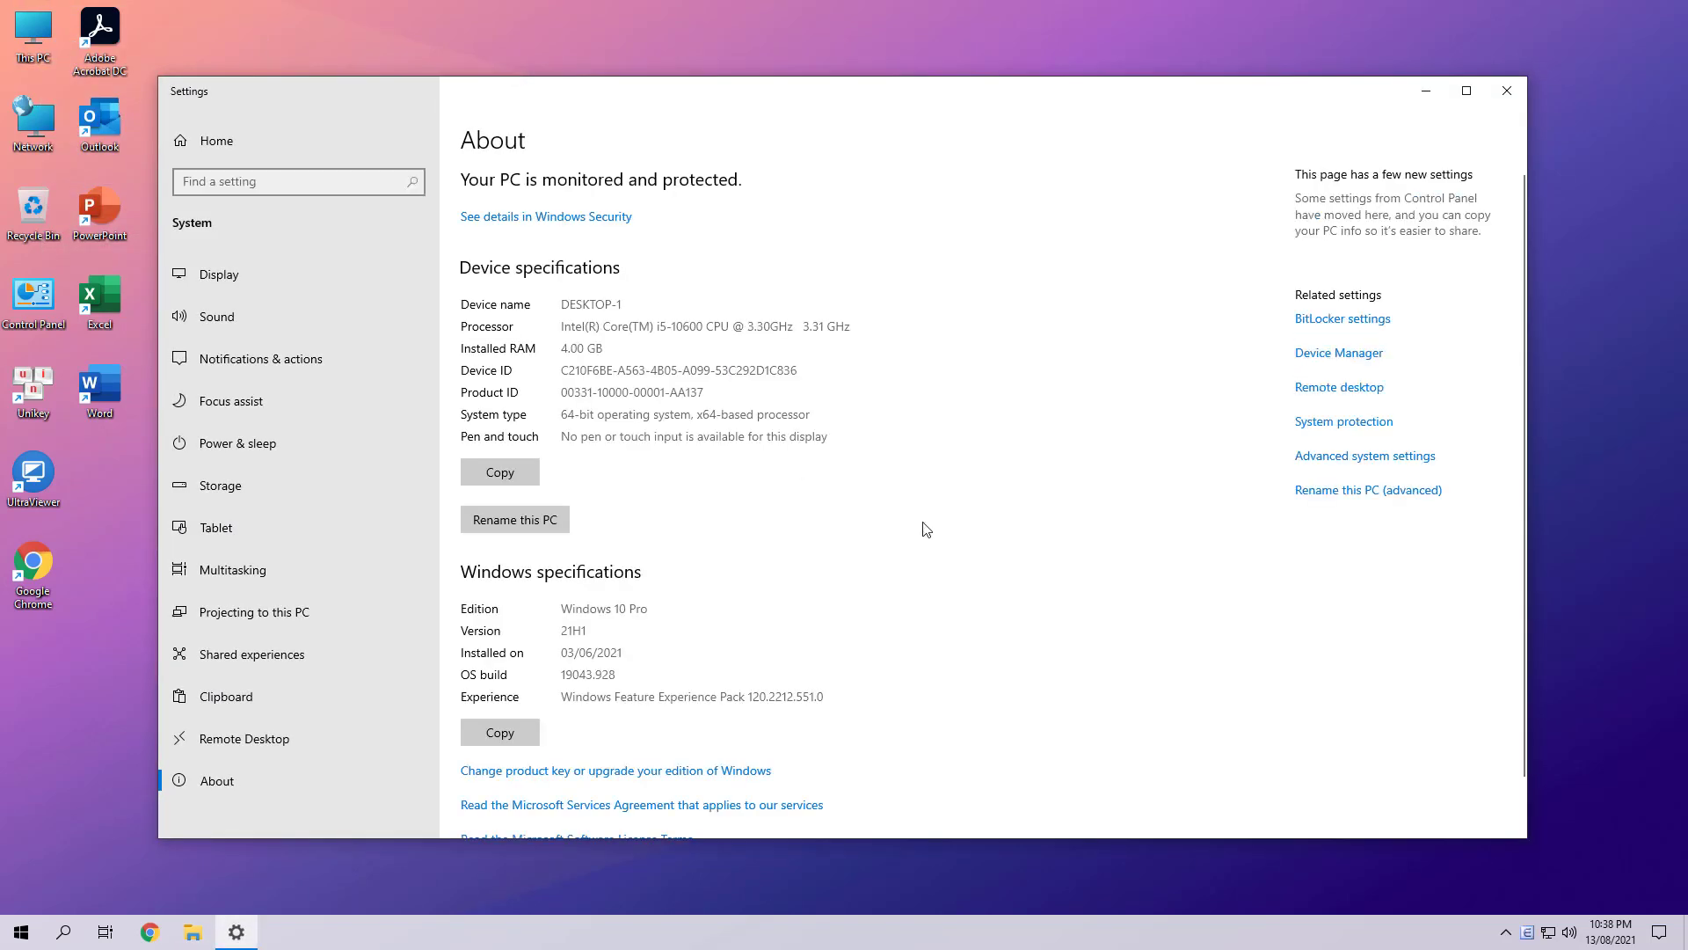
pyautogui.scroll(-1, 915, 525)
pyautogui.scroll(1, 915, 525)
pyautogui.click(1508, 91)
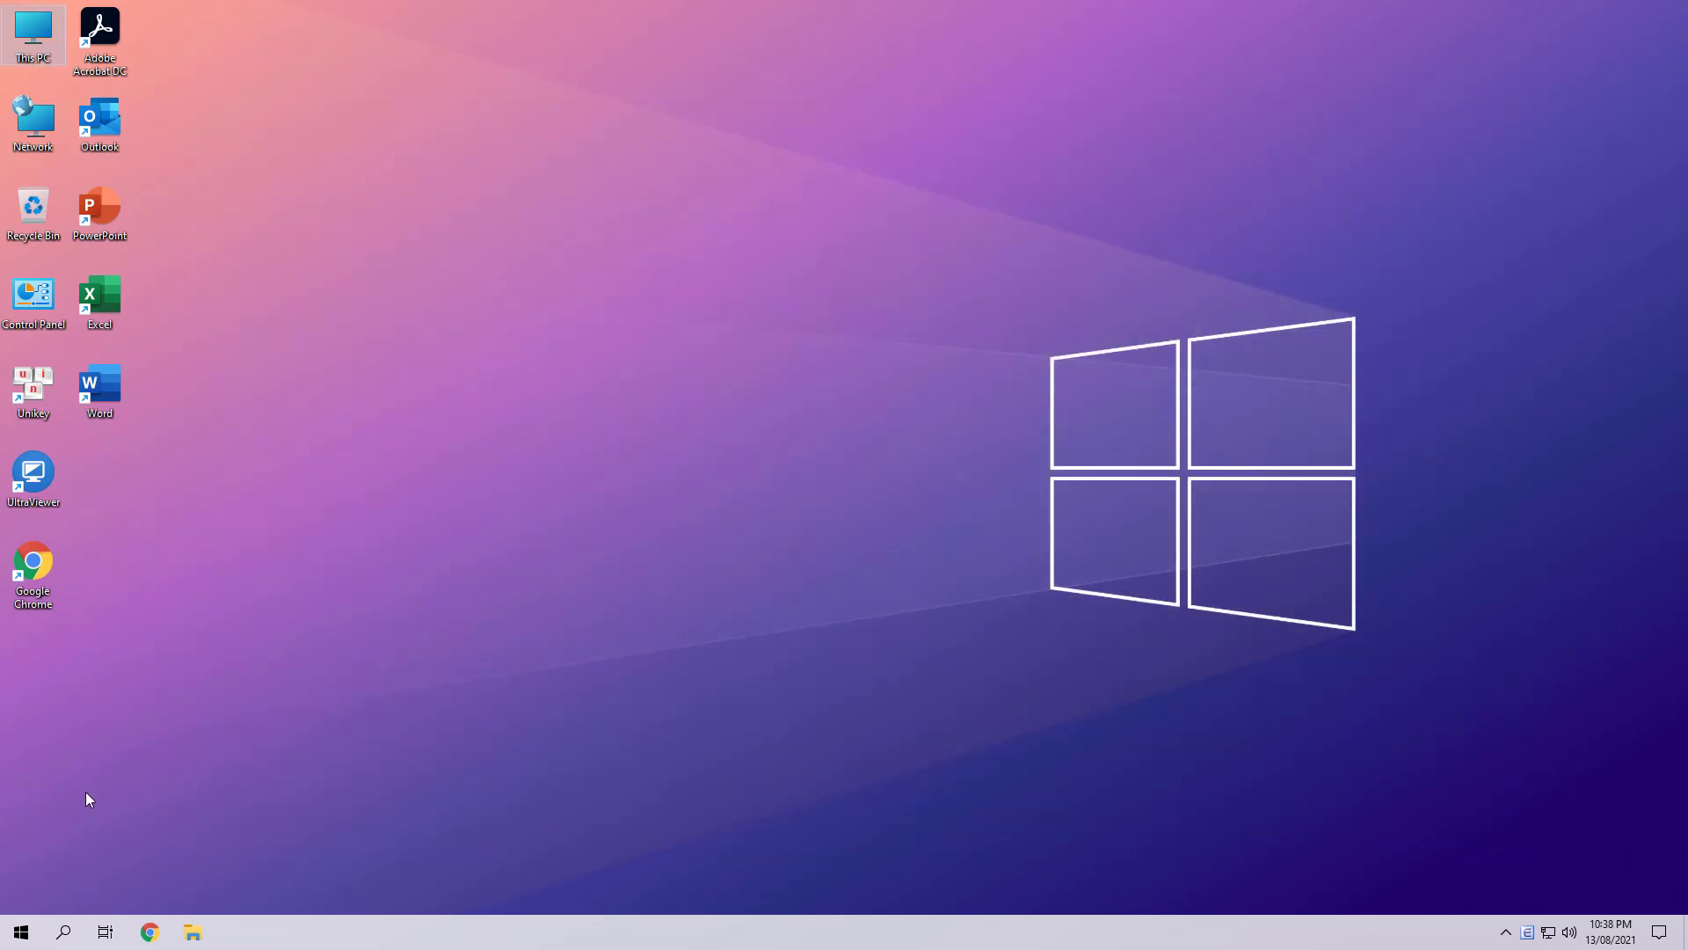
# Restart the computer and enter the Boot Manager during startup.
pyautogui.click(21, 931)
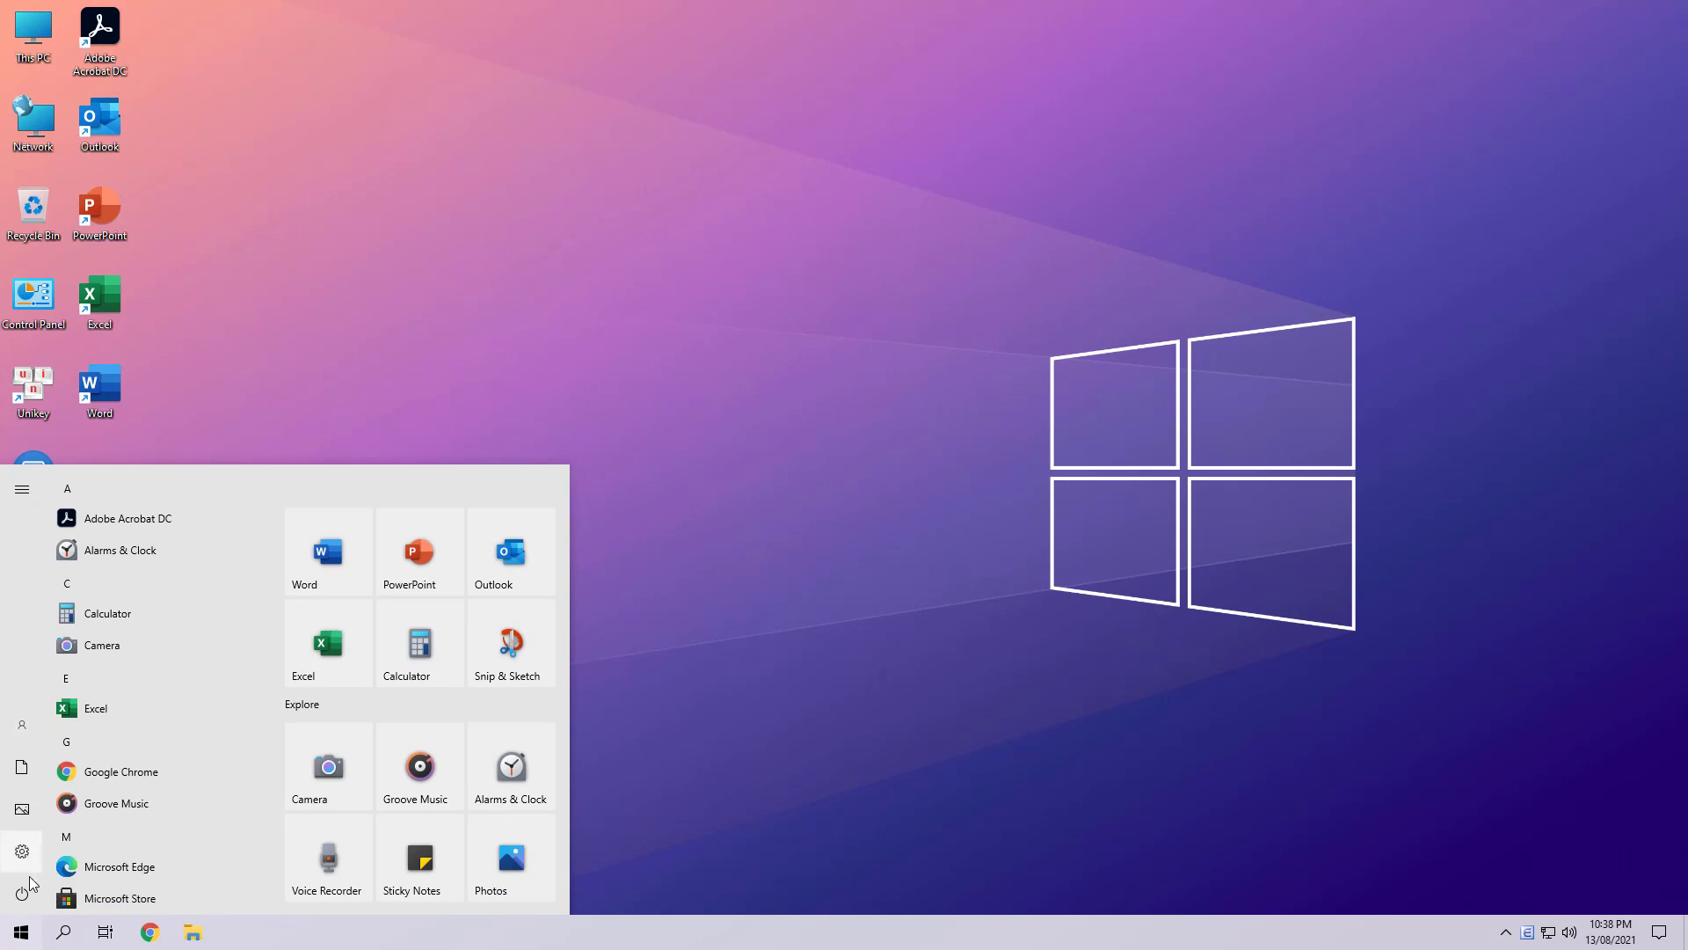
pyautogui.click(60, 892)
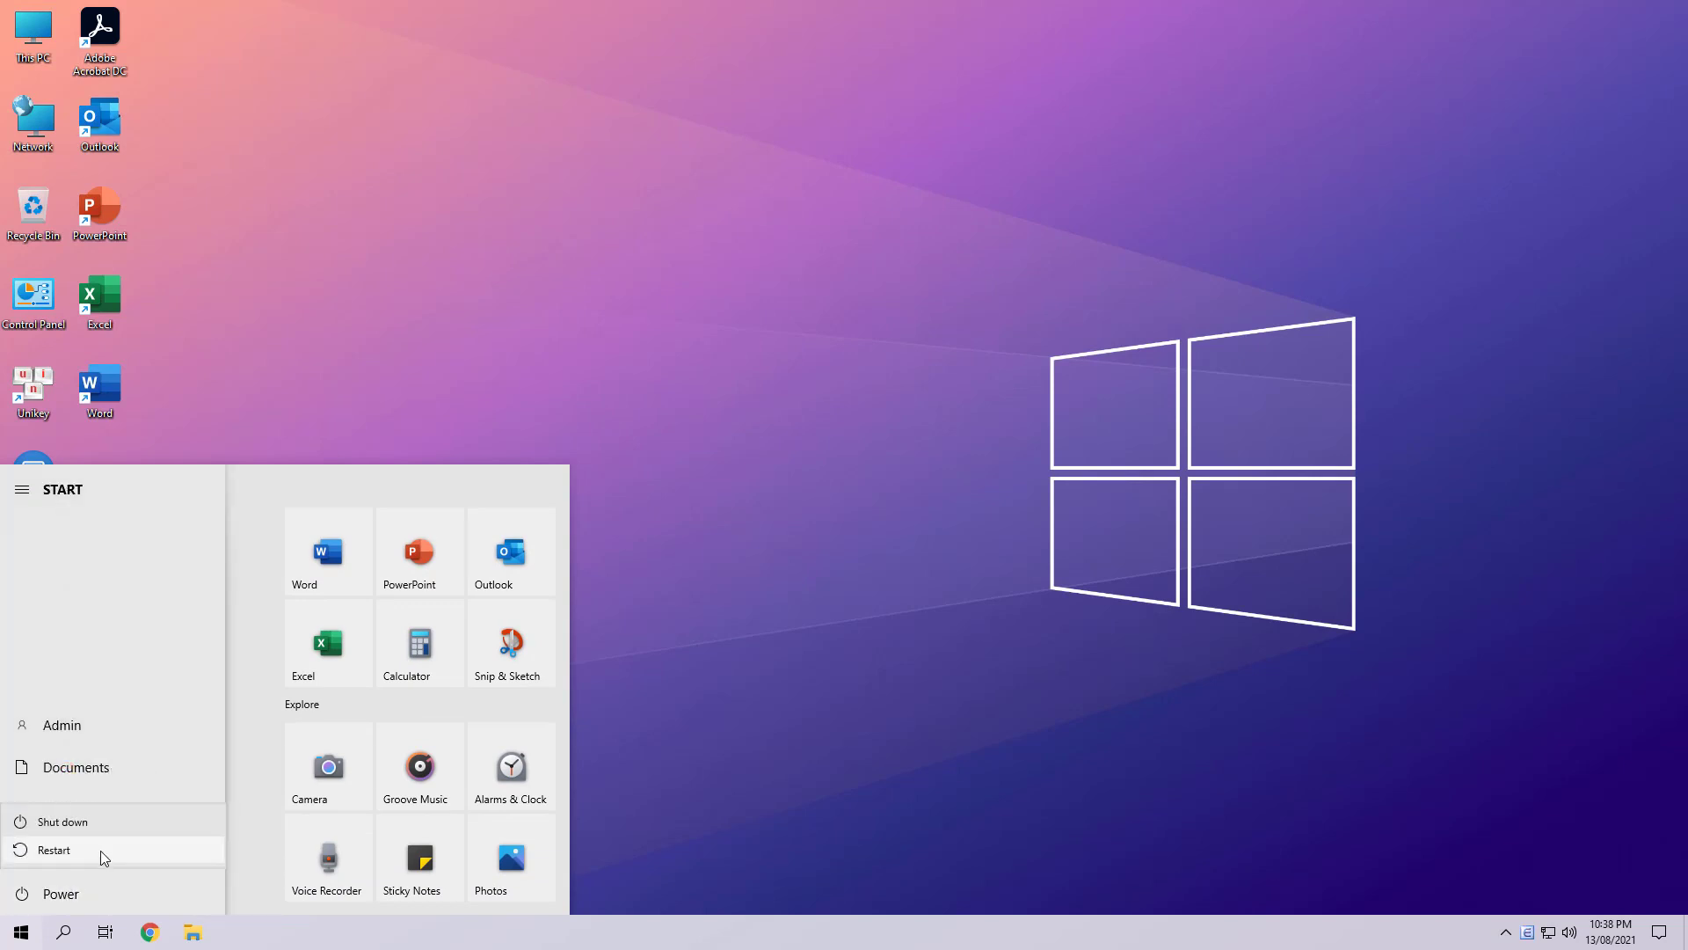
pyautogui.click(101, 851)
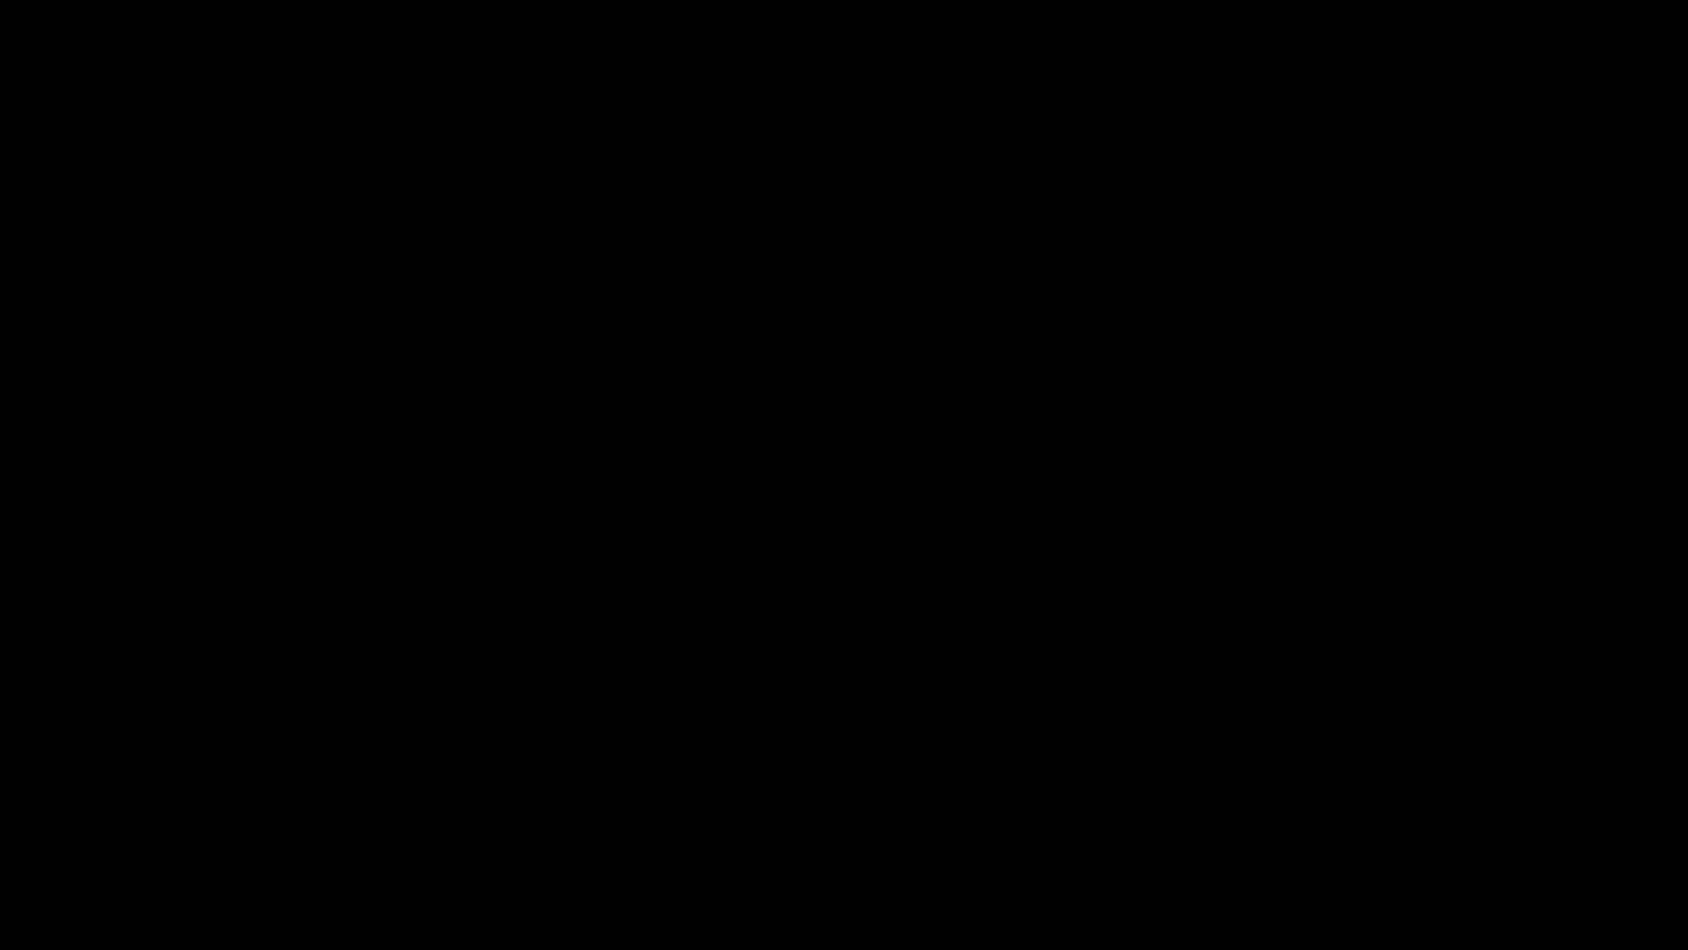
pyautogui.press('Escape')
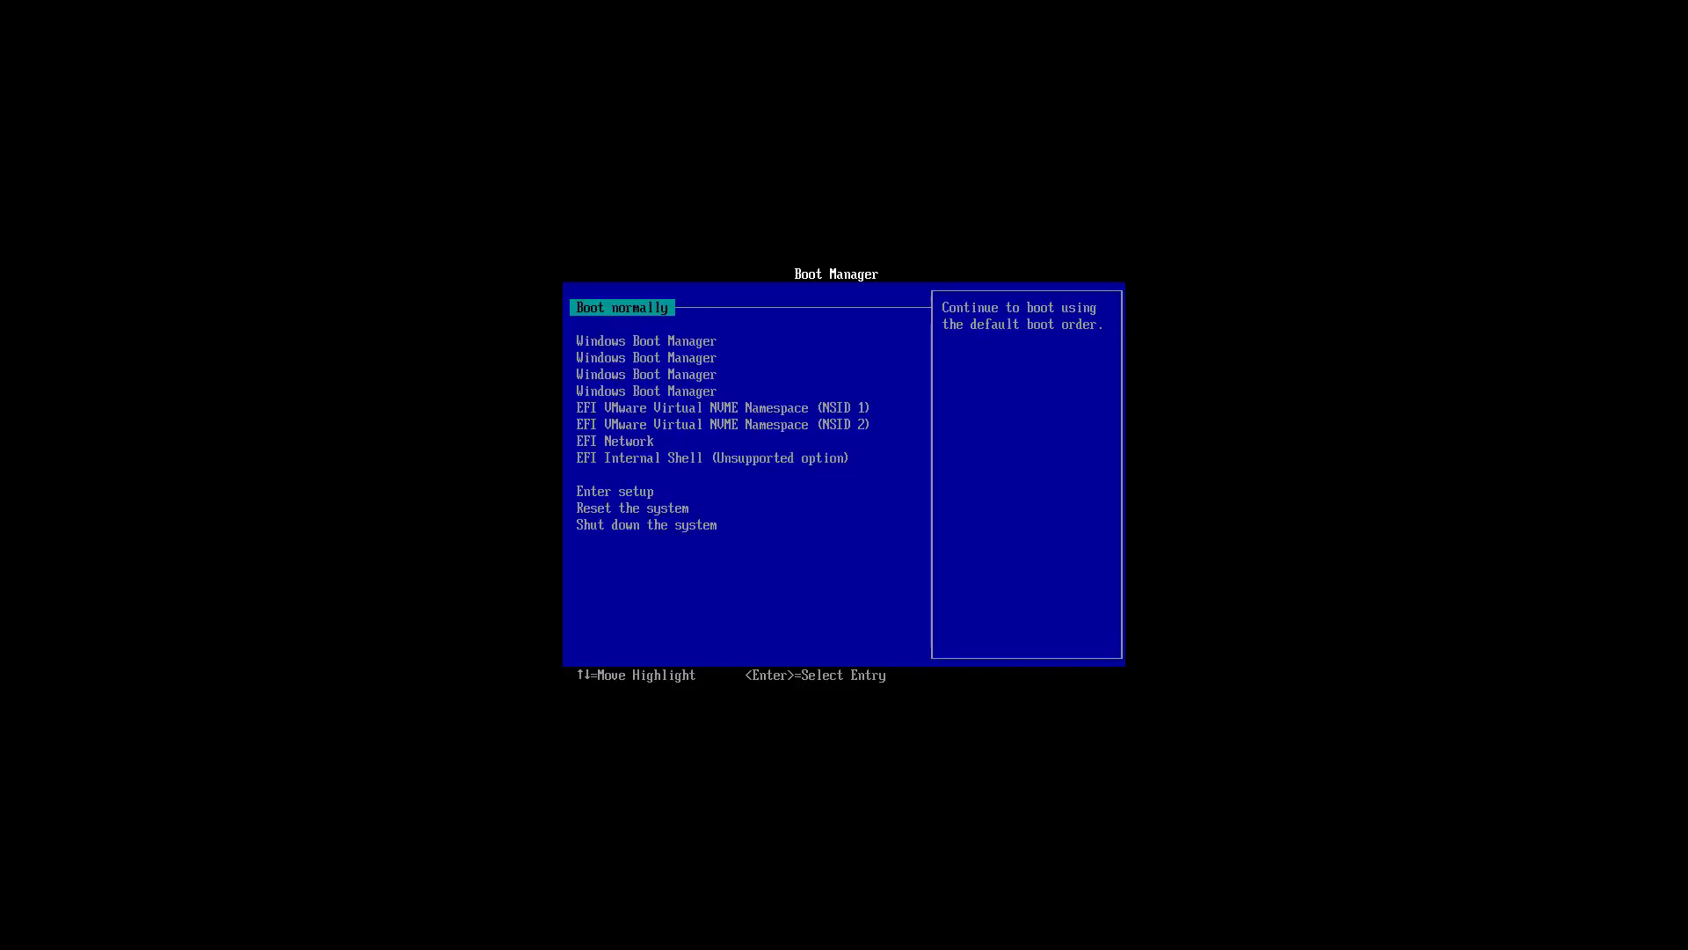
# Boot the computer from the EFI VMware Virtual NVME Namespace (NSID 2) entry.
pyautogui.press('Down')
pyautogui.press('Down')
pyautogui.press('Down')
pyautogui.press('Down')
pyautogui.press('Down')
pyautogui.press('Down')
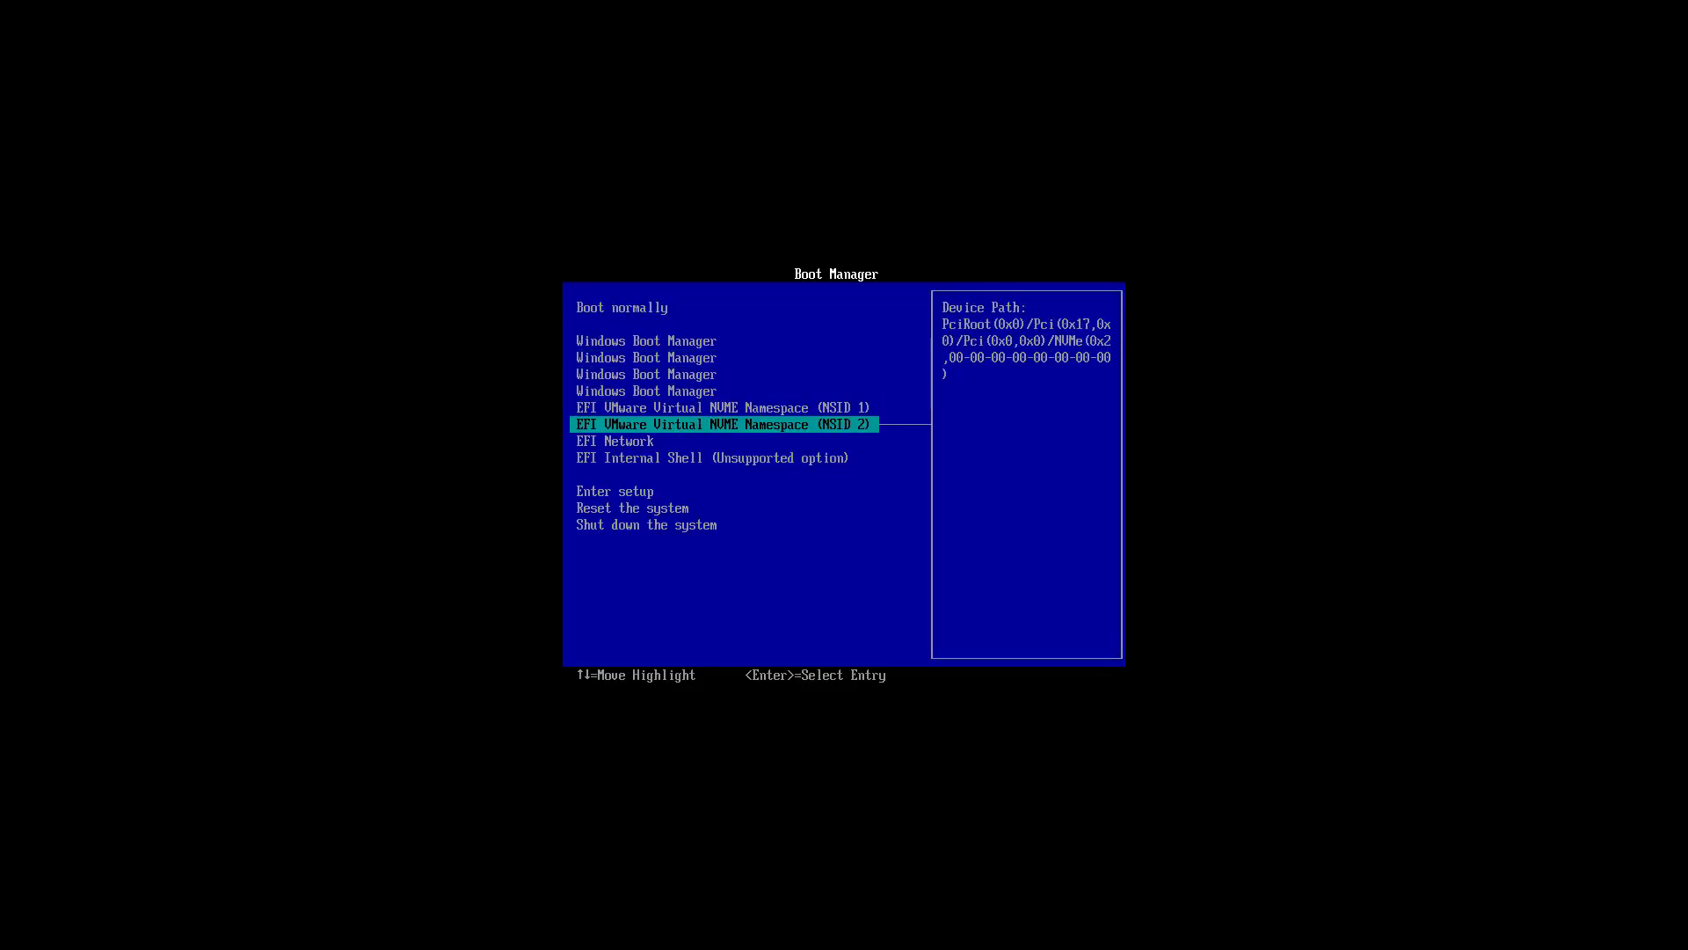
pyautogui.press('Return')
pyautogui.press('Return')
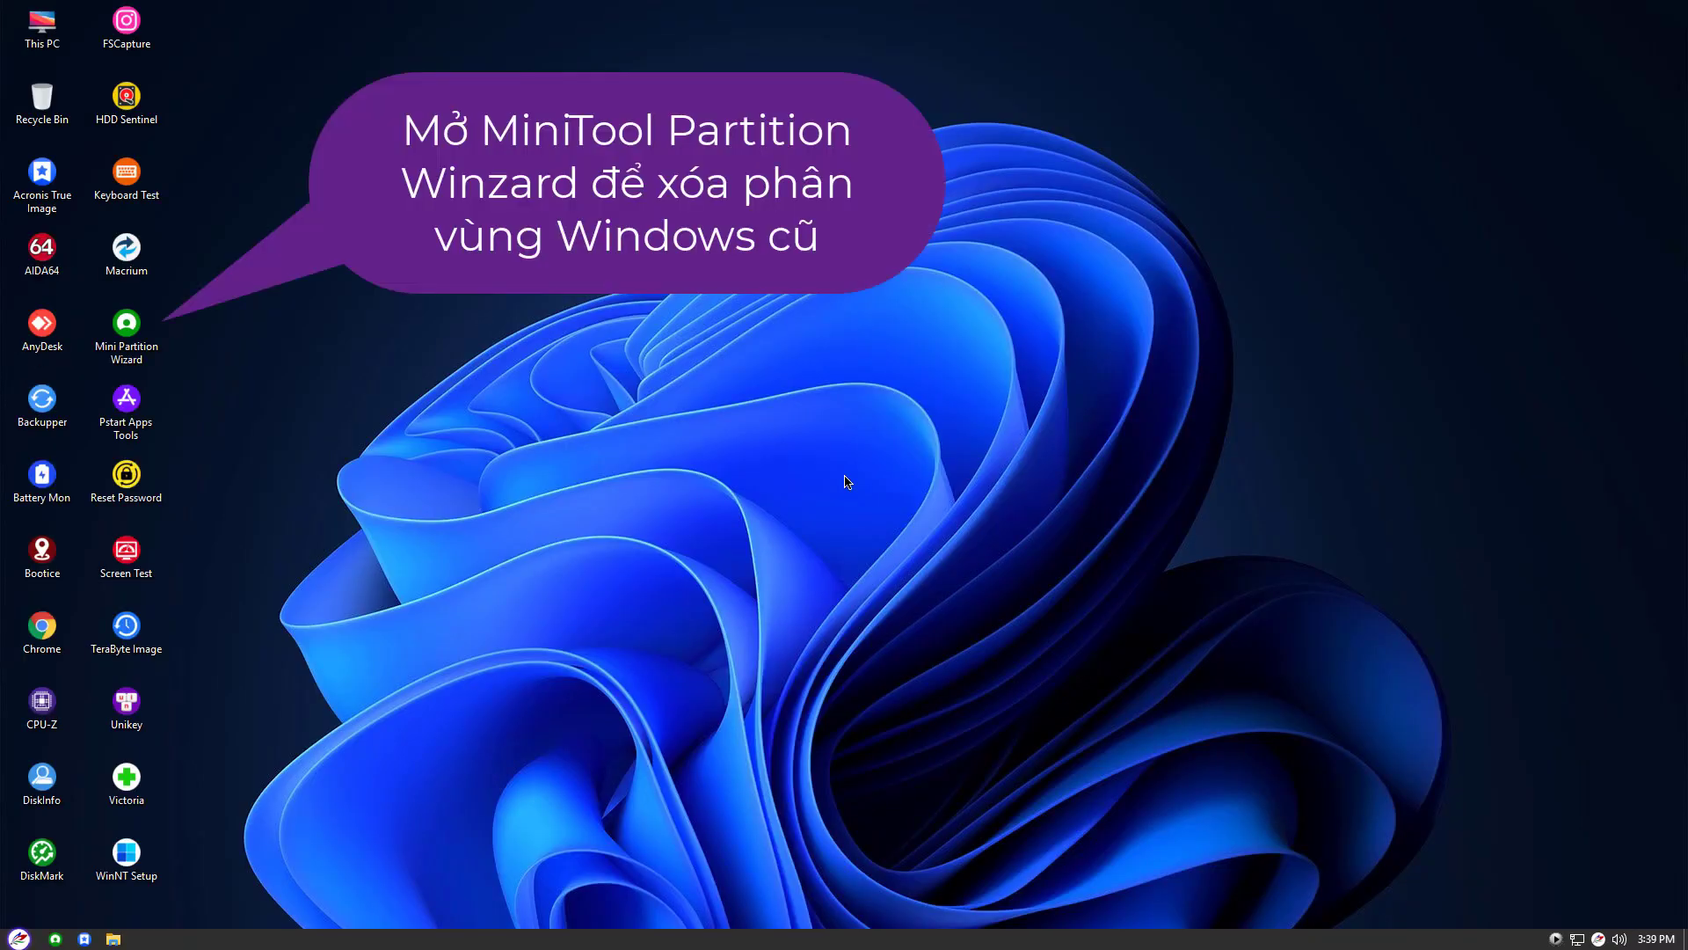
# Open MiniTool Partition Wizard from the desktop and delete the C:Windows NTFS partition on Disk 1.
pyautogui.moveTo(847, 482); pyautogui.dragTo(773, 616)
pyautogui.doubleClick(132, 329)
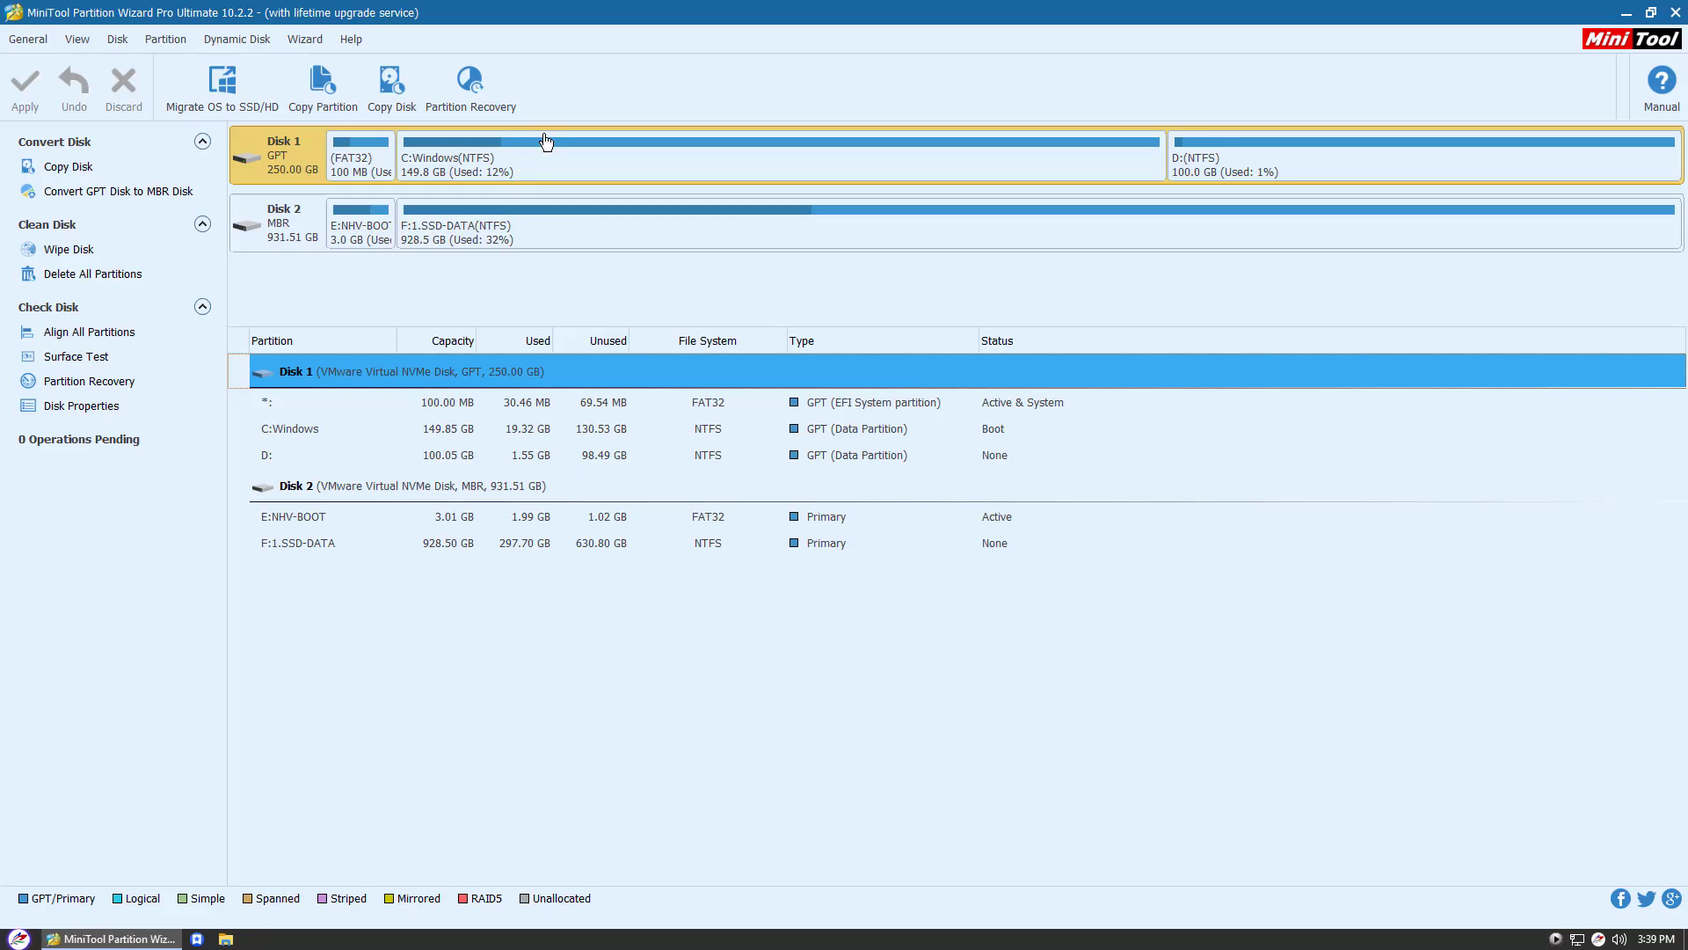
pyautogui.click(529, 163)
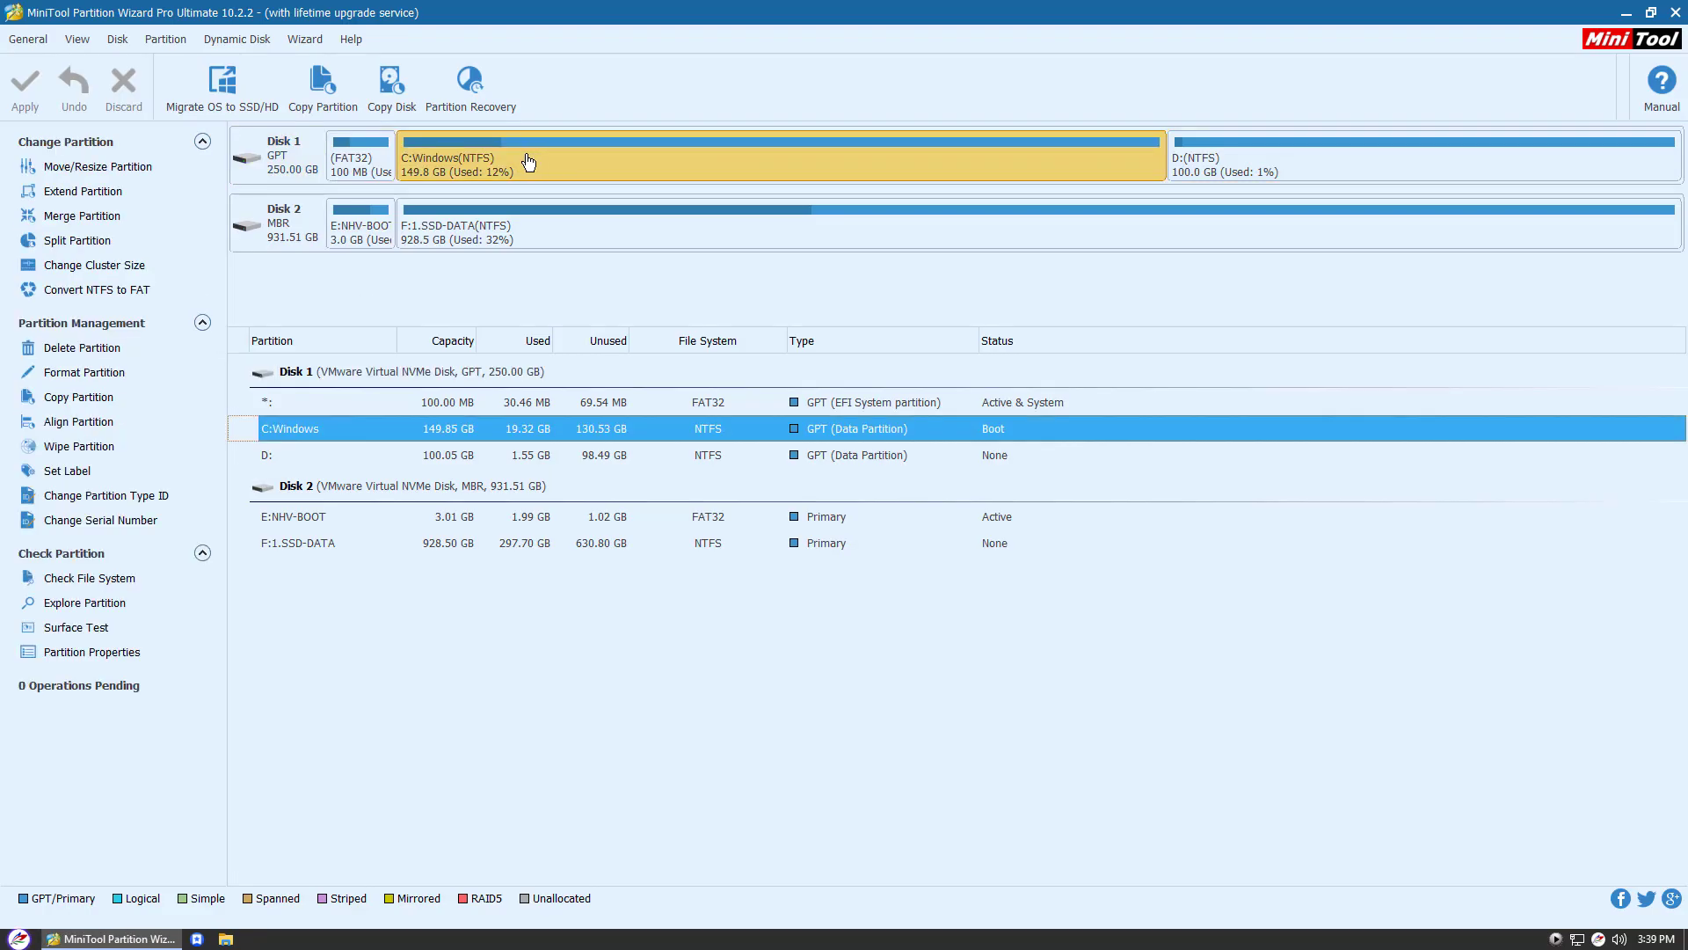
pyautogui.click(360, 165)
pyautogui.click(547, 167)
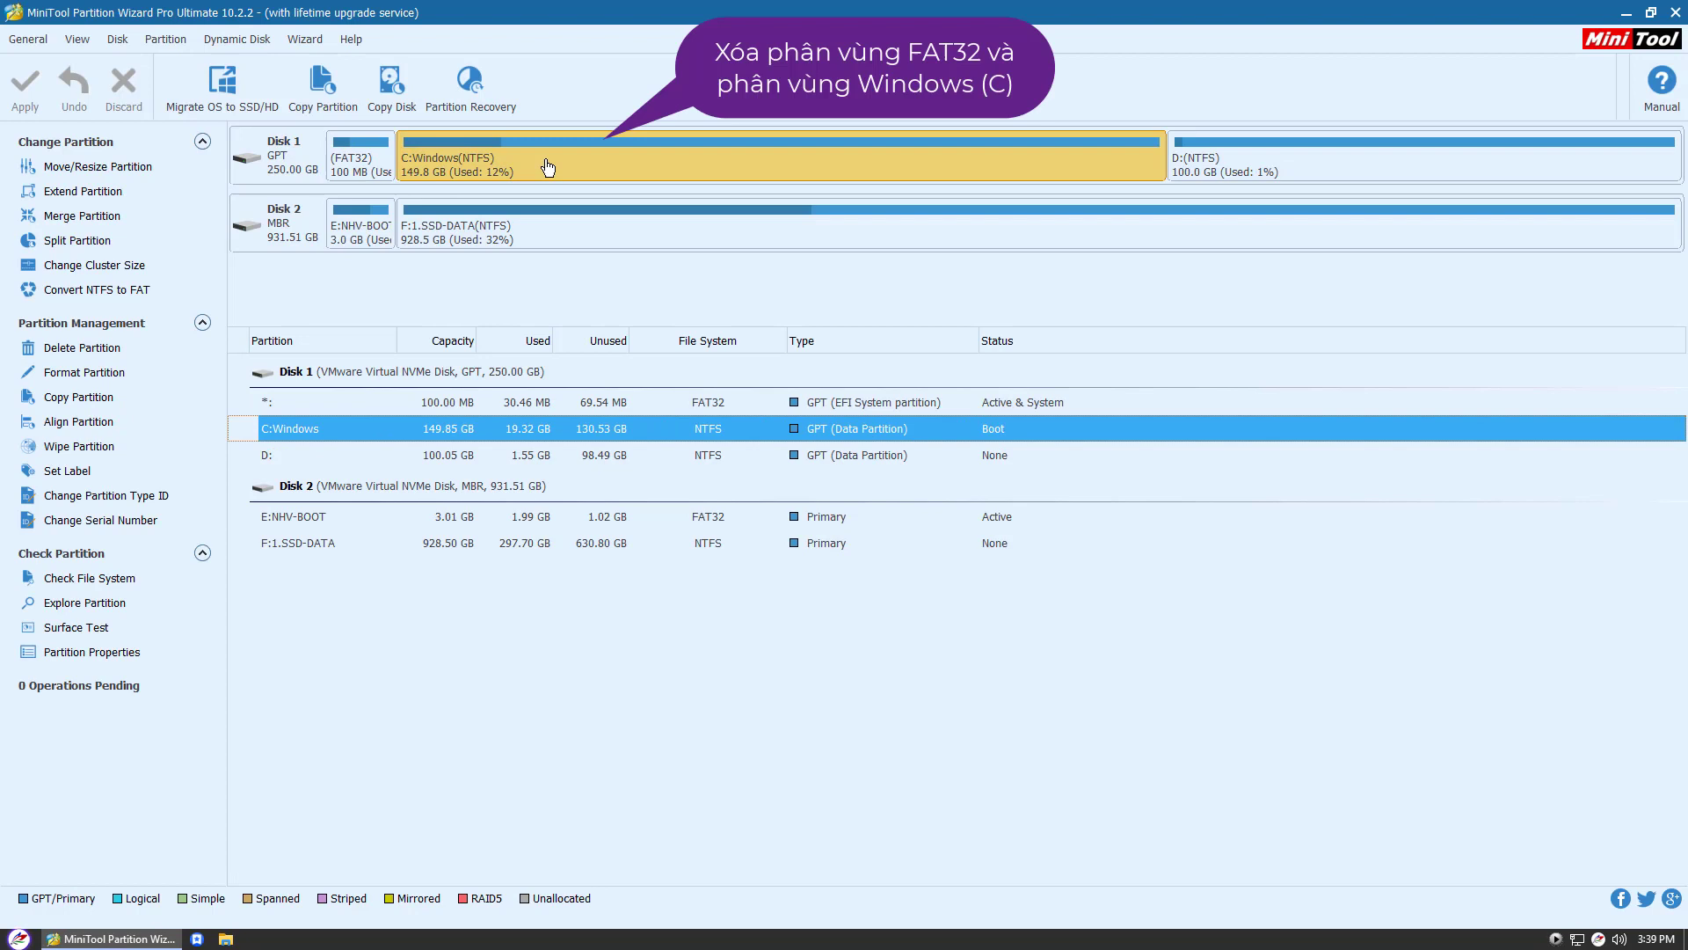
pyautogui.rightClick(710, 161)
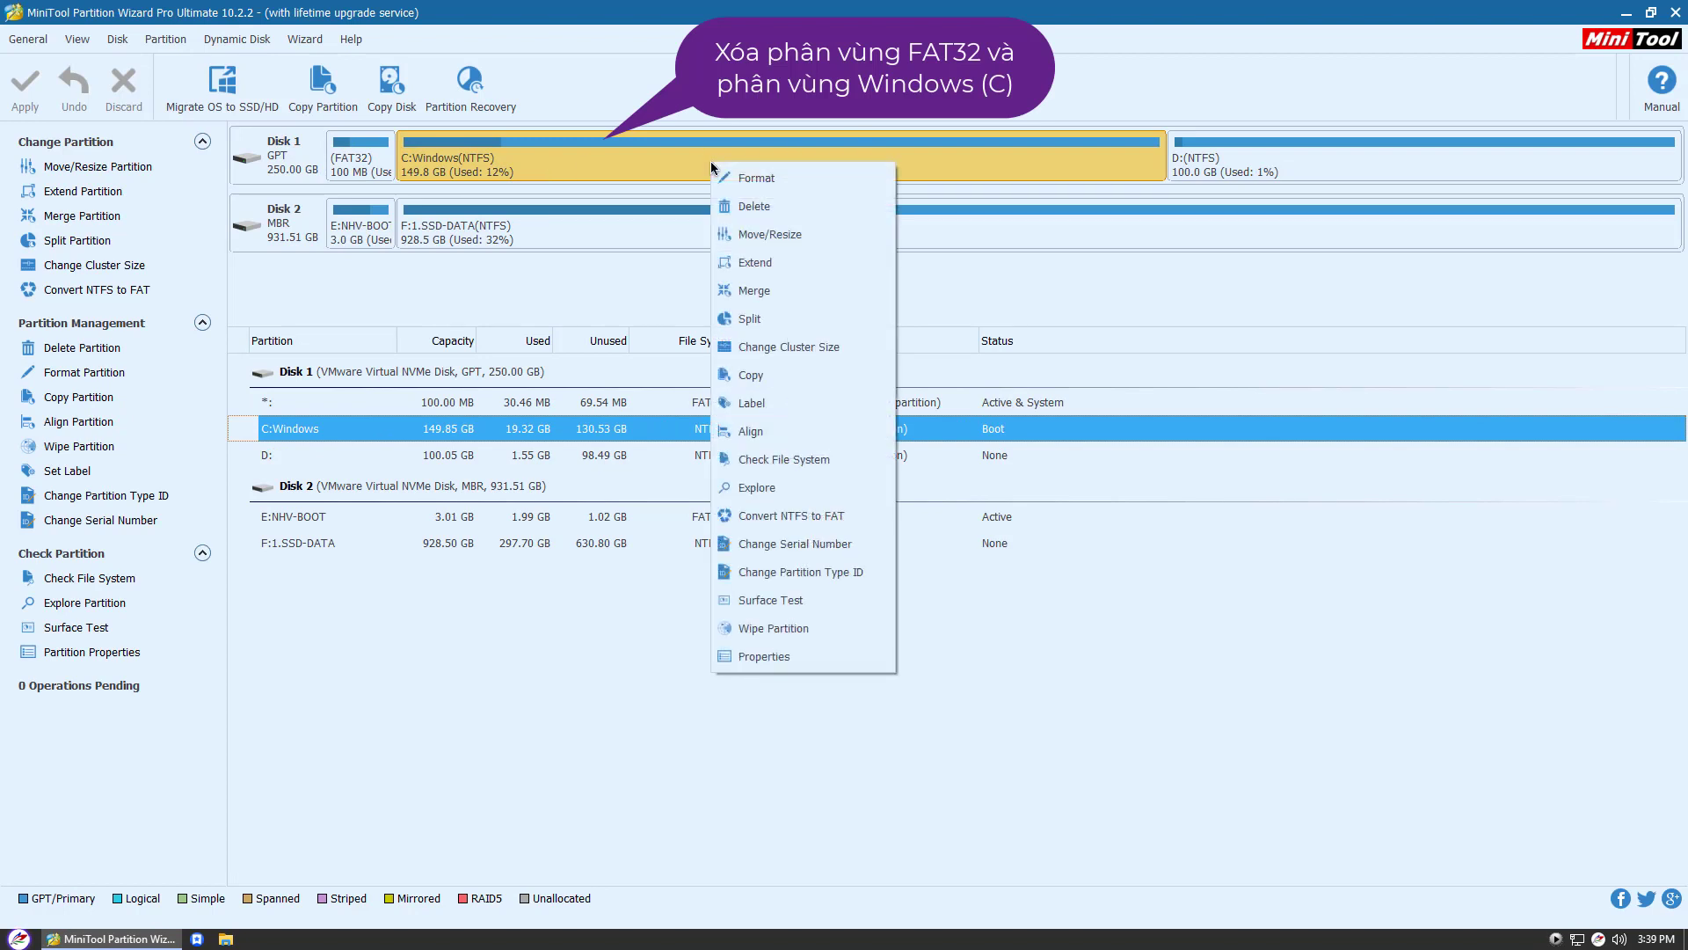
pyautogui.click(760, 208)
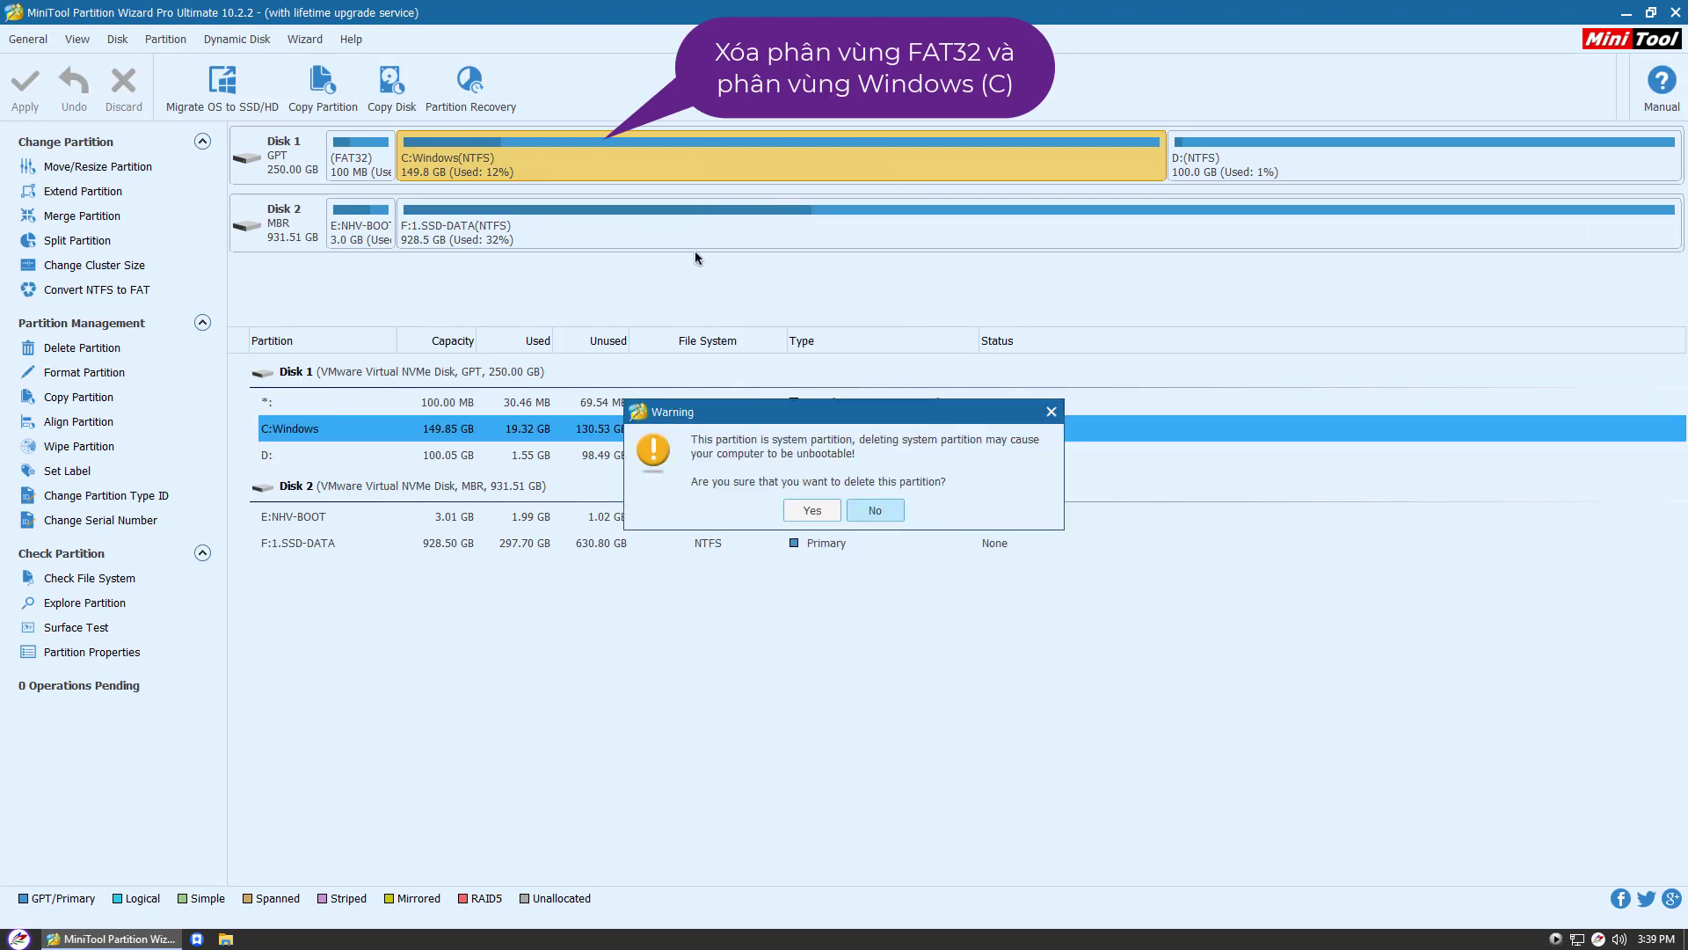
pyautogui.click(812, 510)
# Delete the 100 MB FAT32 EFI system partition on Disk 1 and apply the pending changes.
pyautogui.click(356, 166)
pyautogui.rightClick(356, 166)
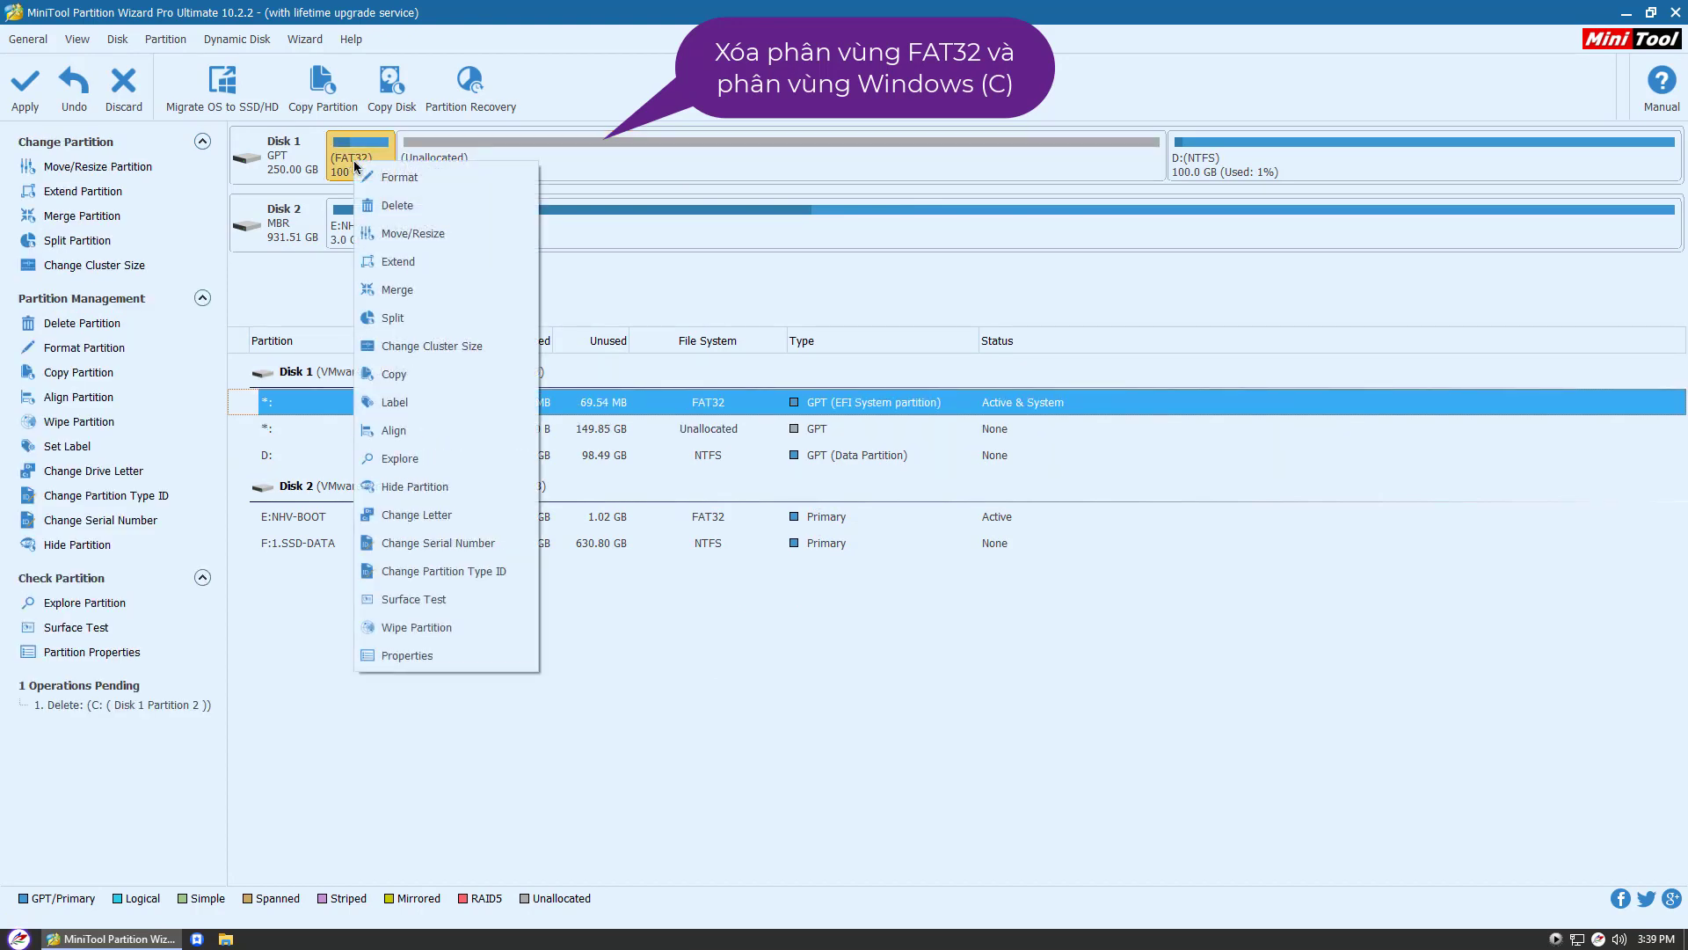
pyautogui.click(396, 208)
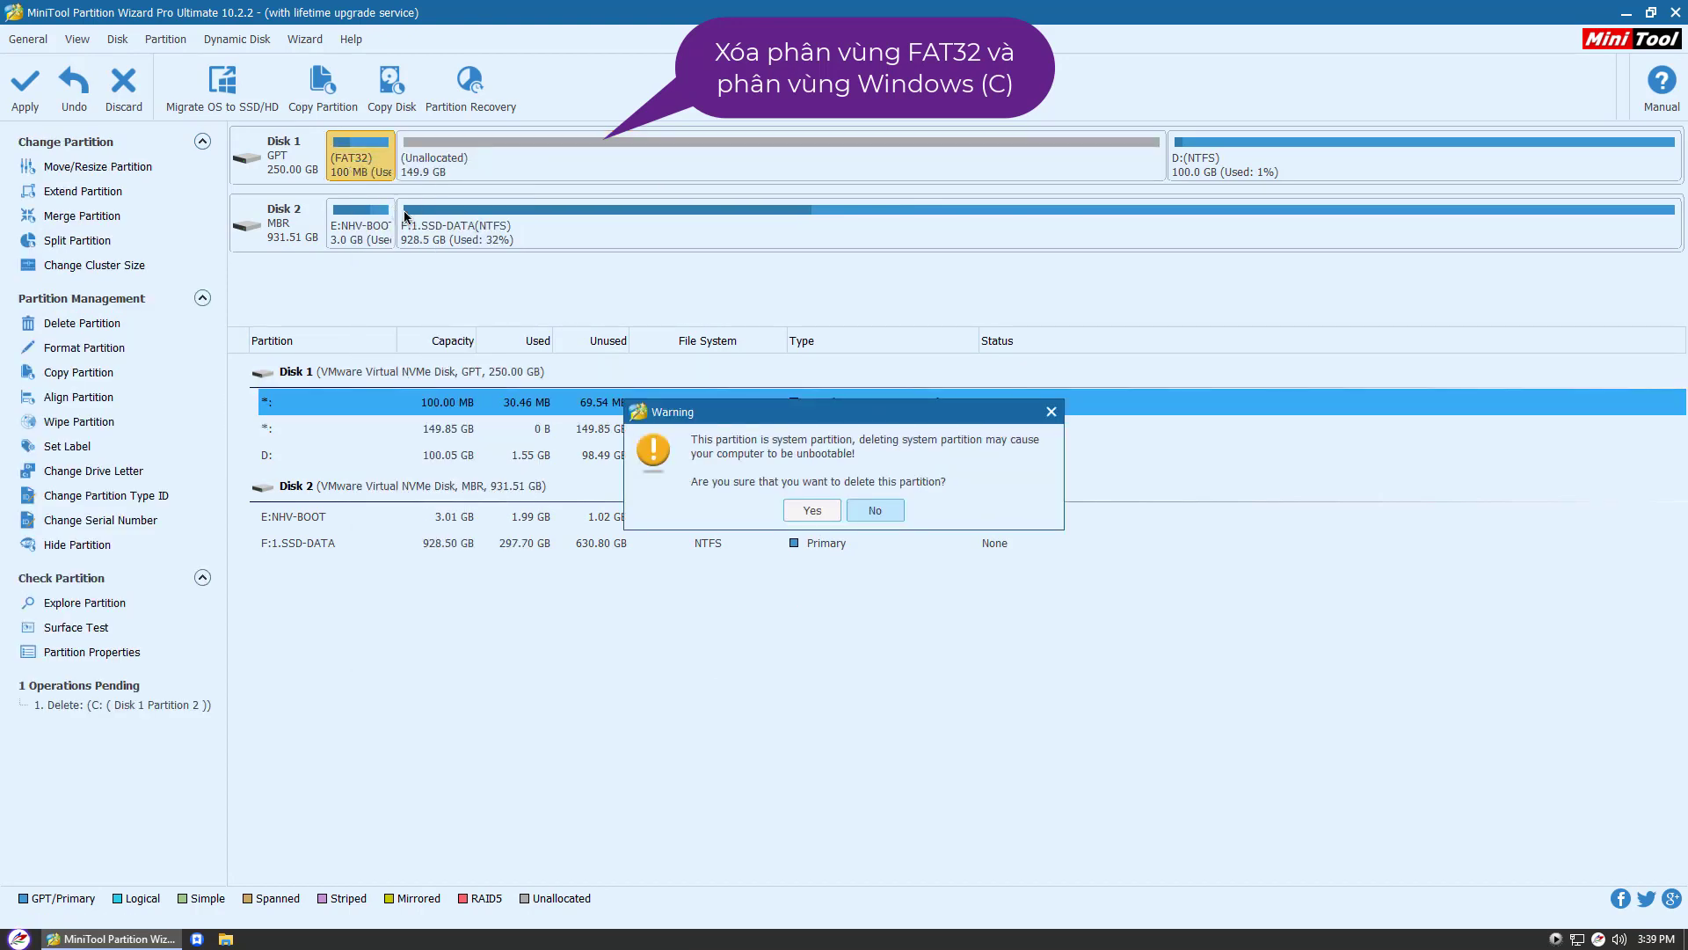
pyautogui.click(817, 513)
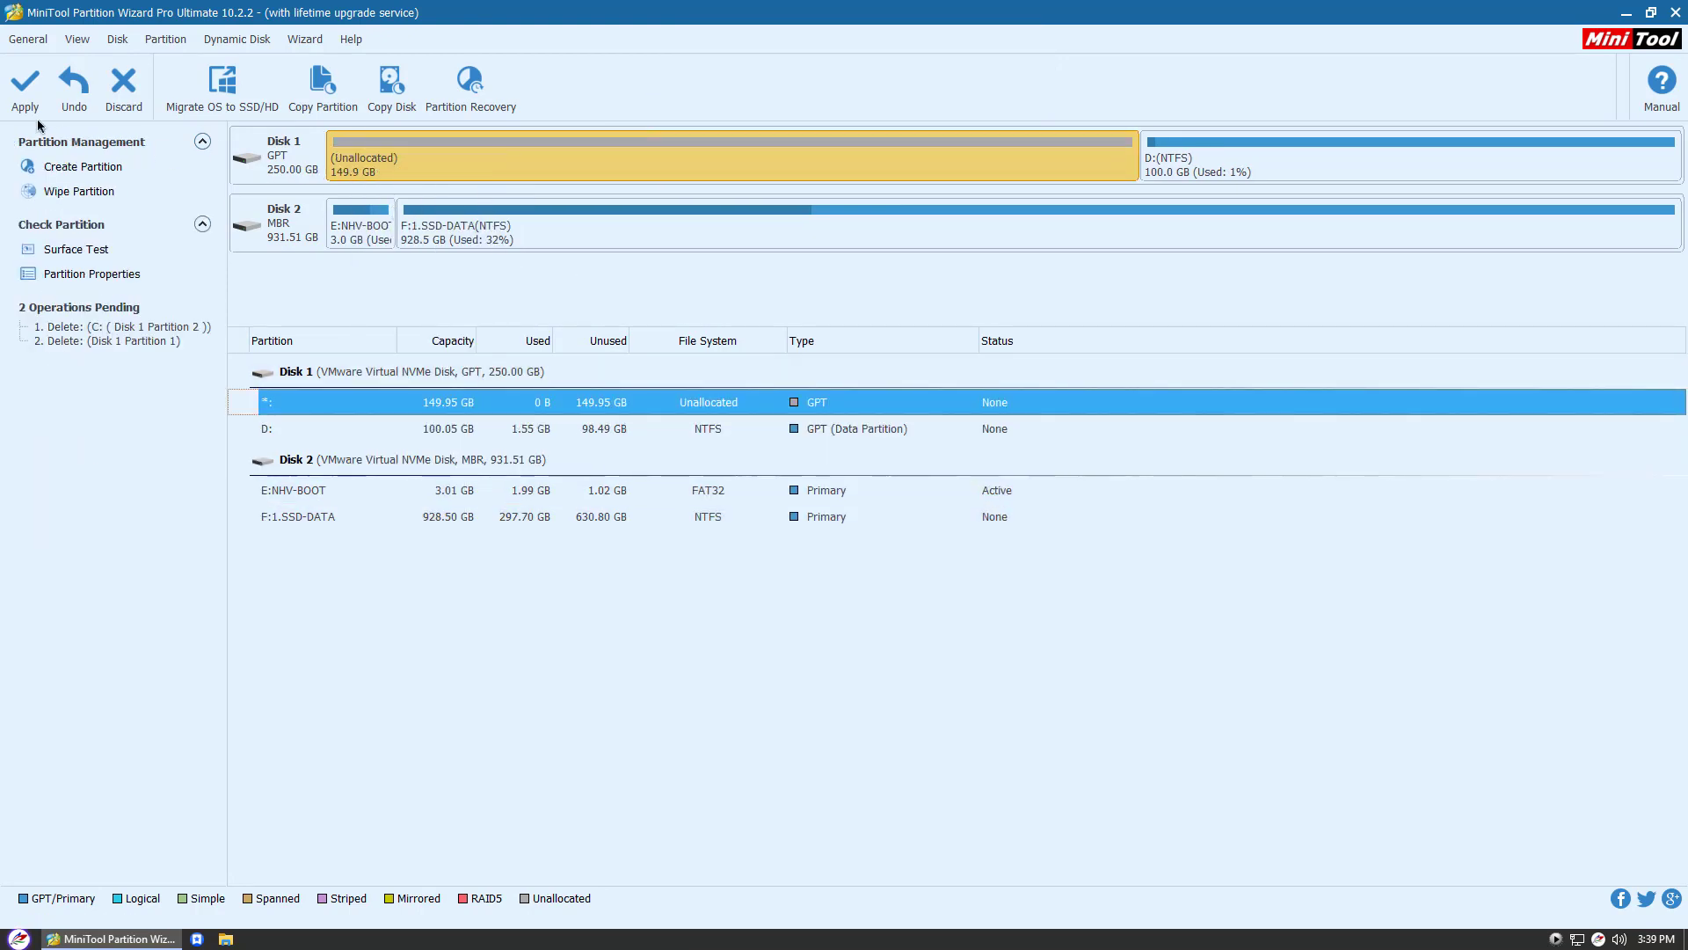
pyautogui.click(19, 91)
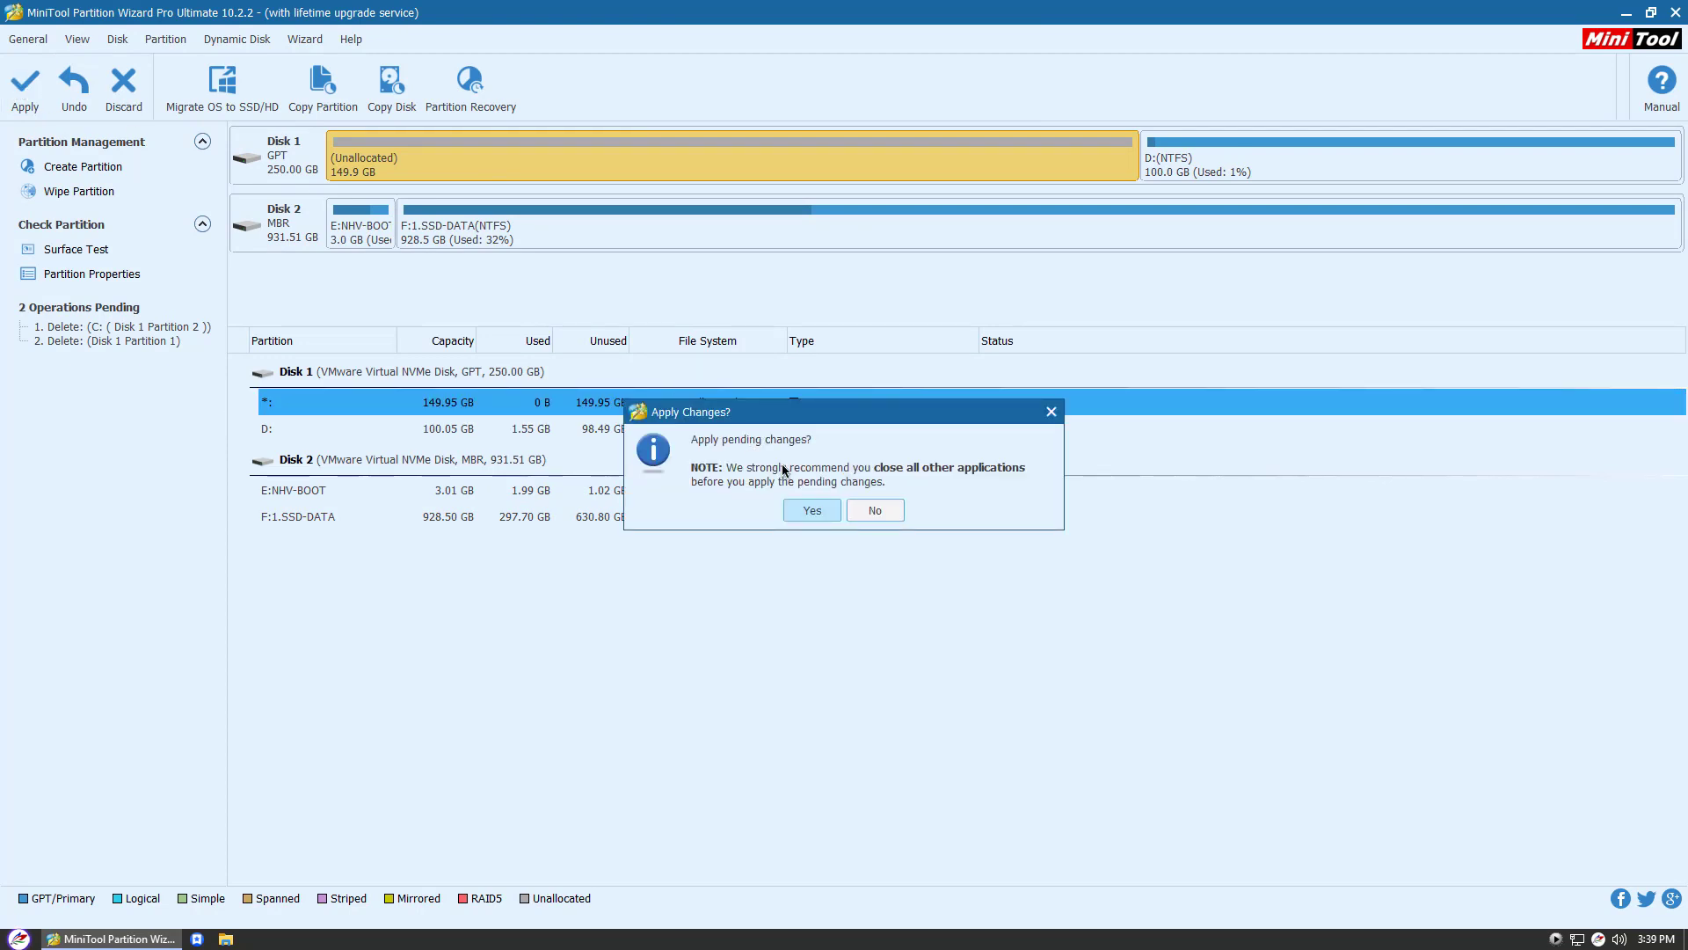
pyautogui.click(813, 513)
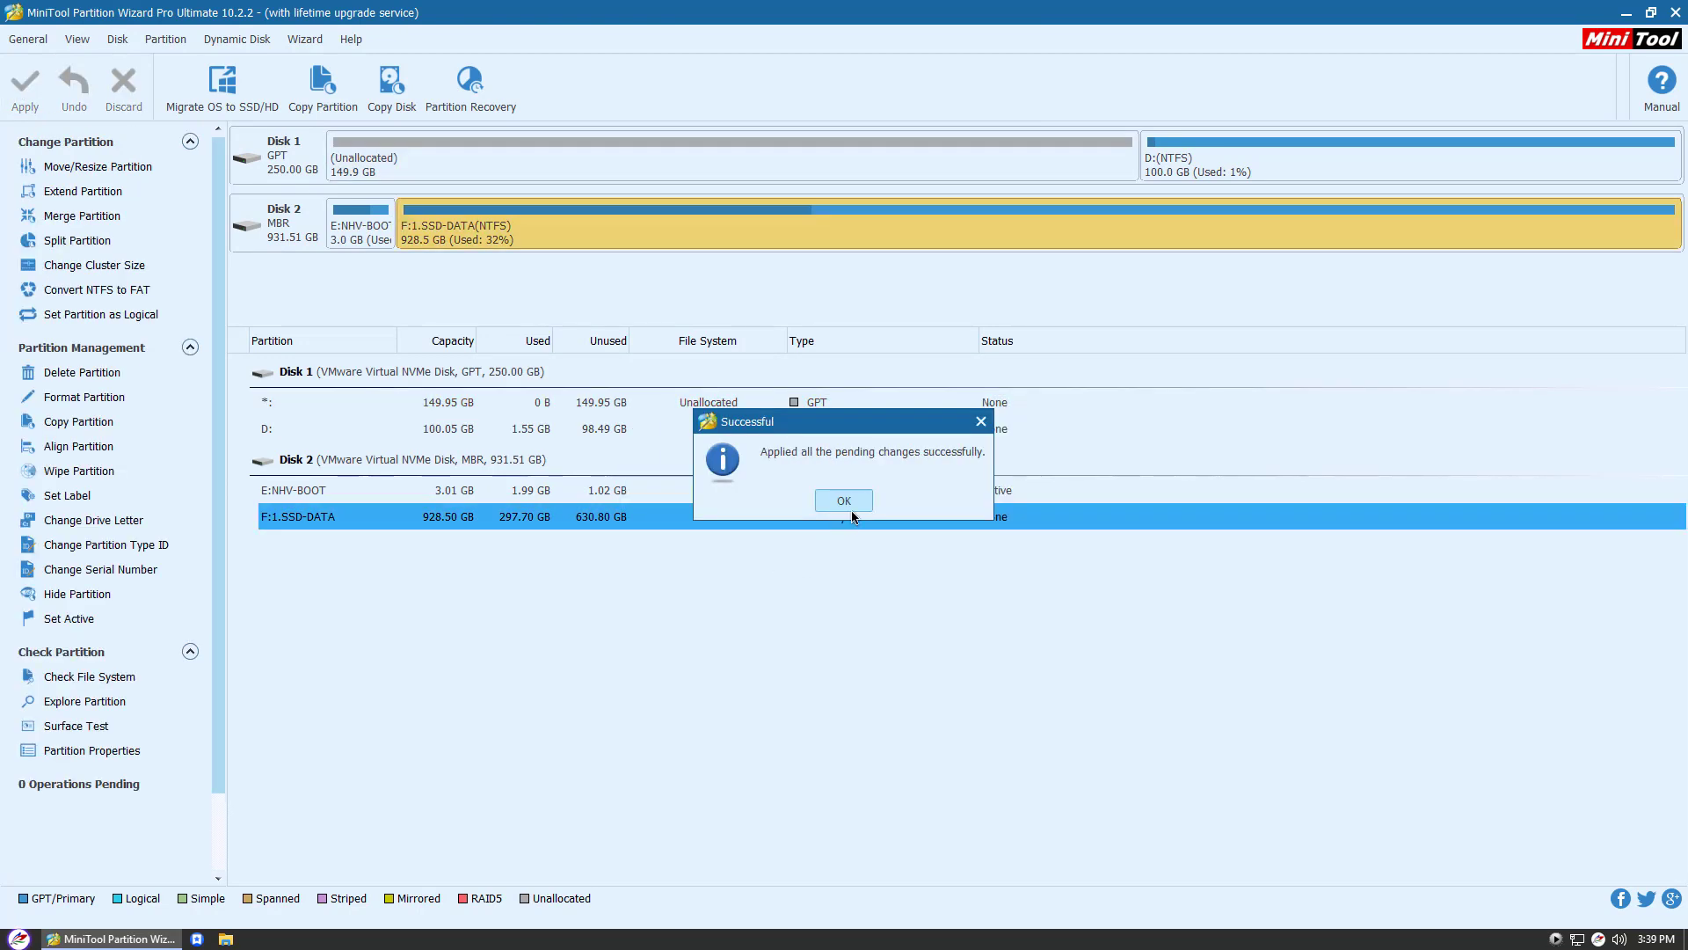
pyautogui.click(845, 500)
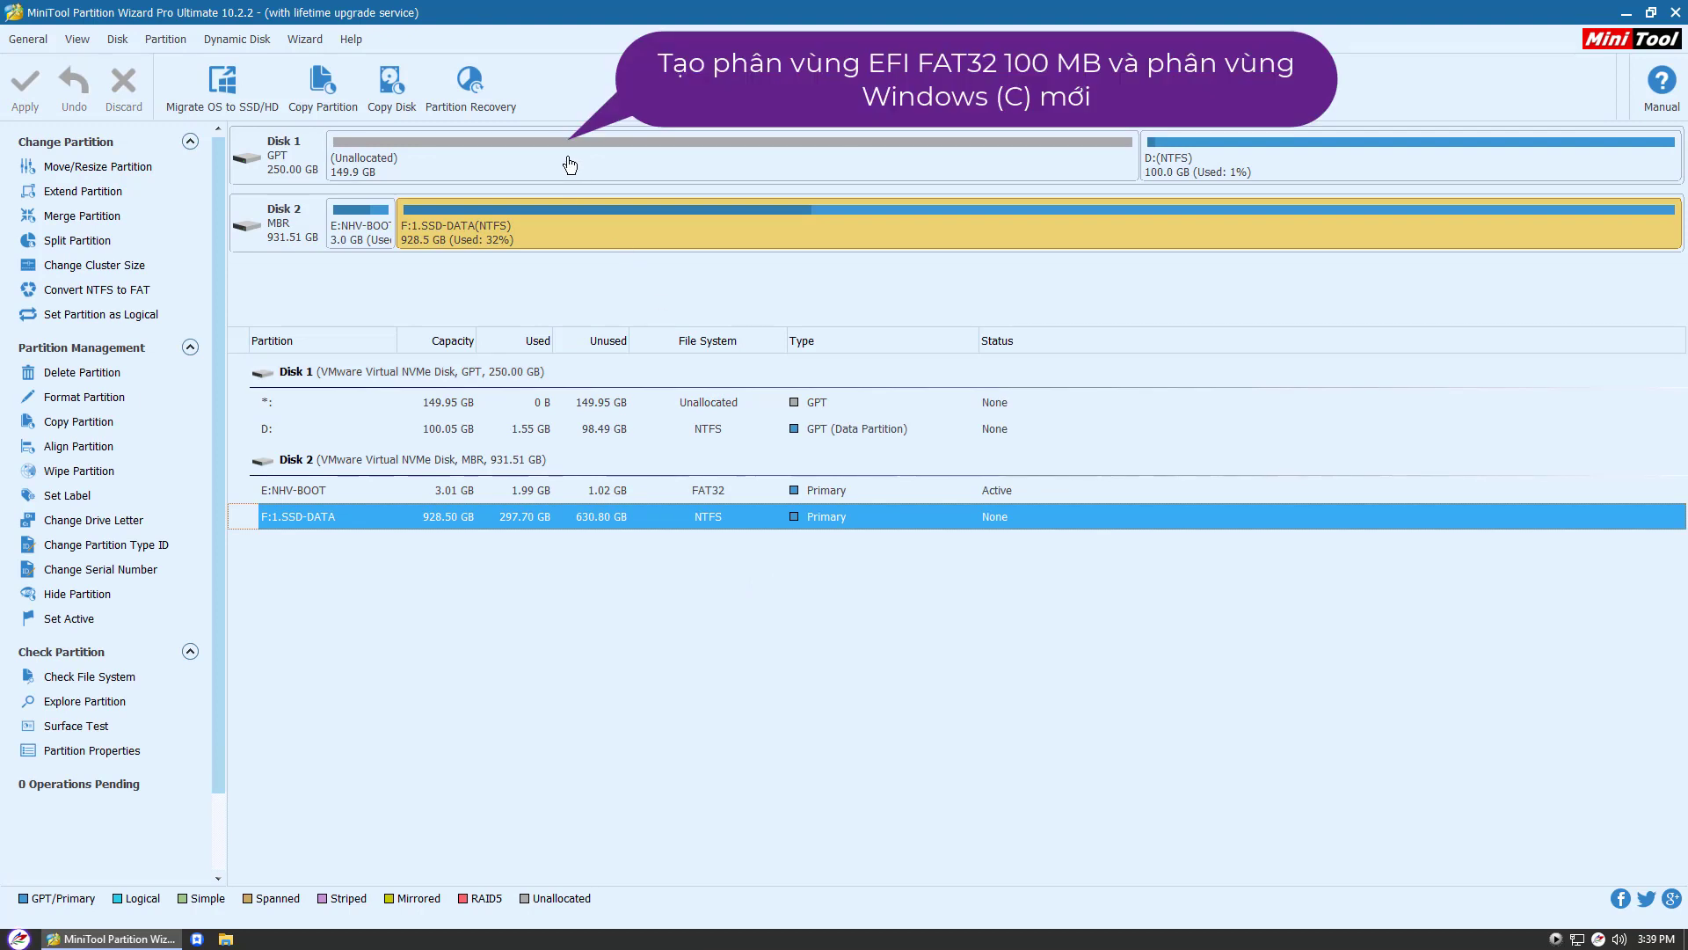
# Create a 100 MB primary FAT32 partition at the start of Disk 1's unallocated space.
pyautogui.click(493, 176)
pyautogui.rightClick(522, 171)
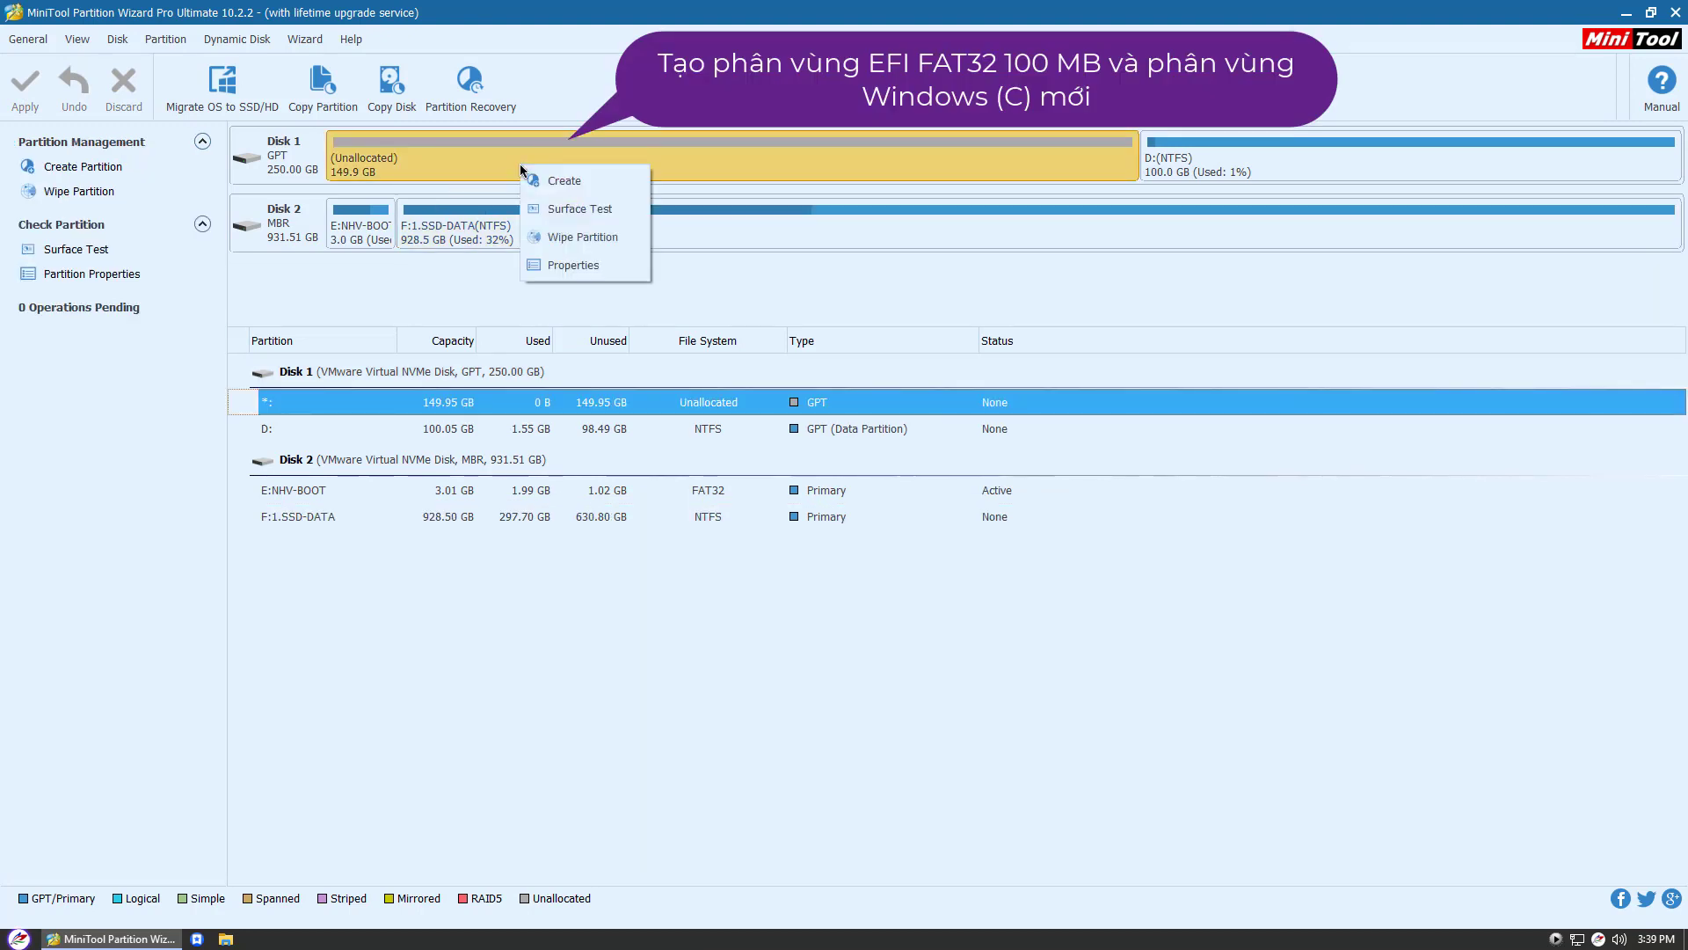
pyautogui.click(545, 178)
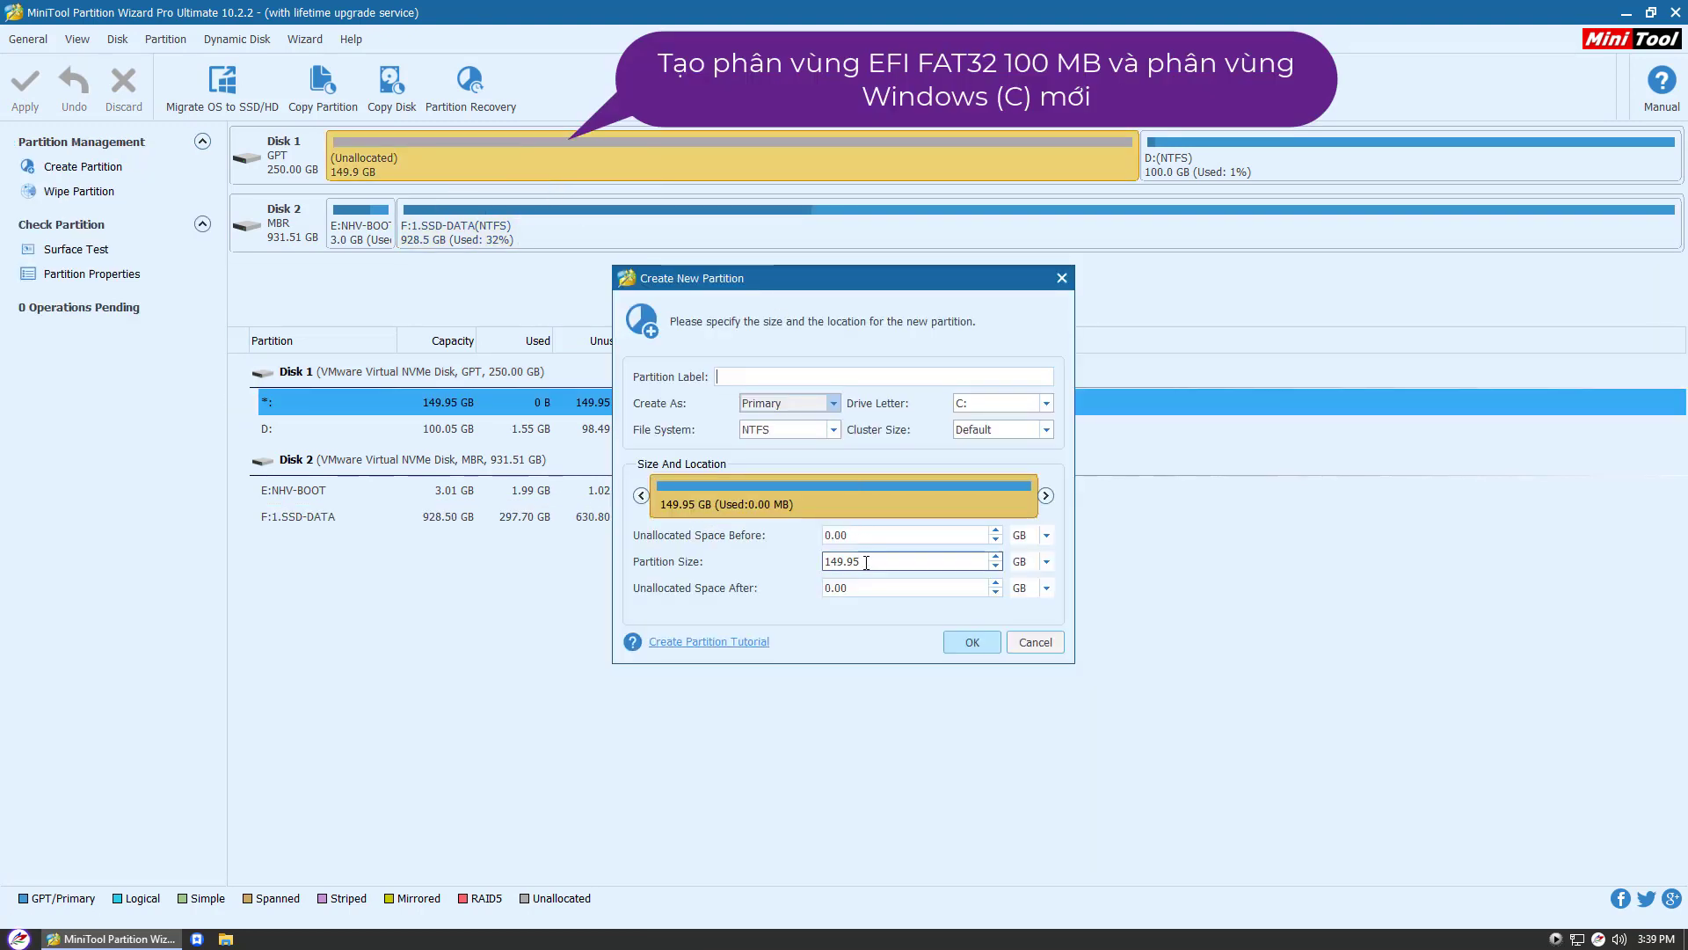
pyautogui.click(1041, 562)
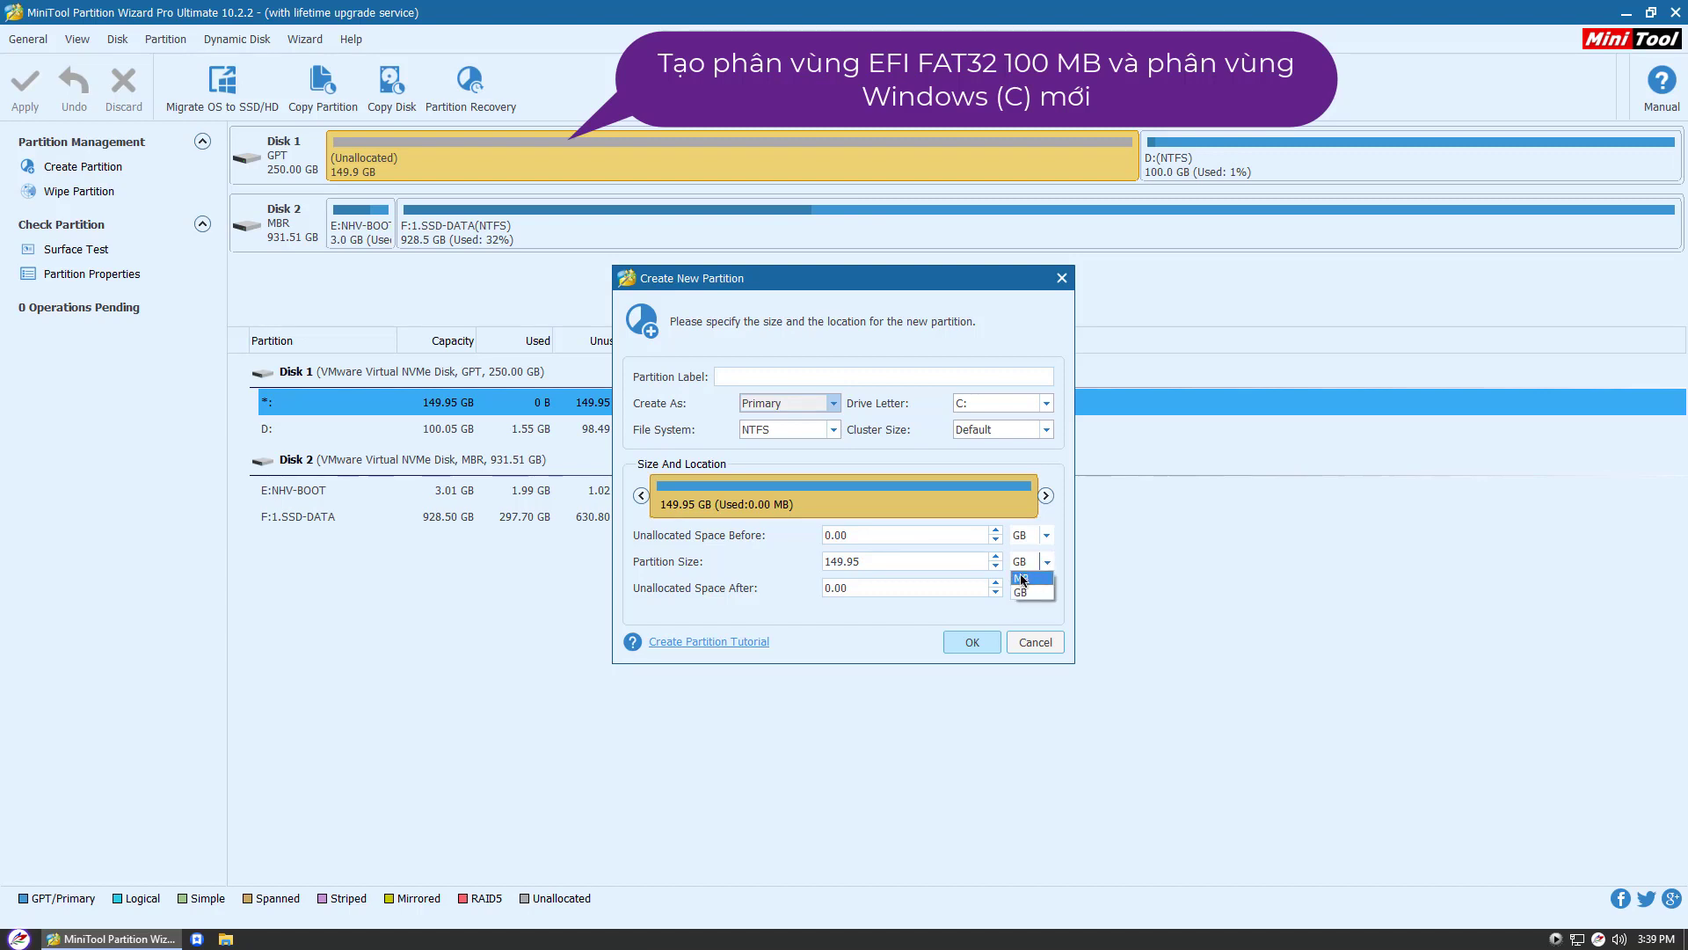
pyautogui.click(1021, 578)
pyautogui.moveTo(892, 561); pyautogui.dragTo(709, 561)
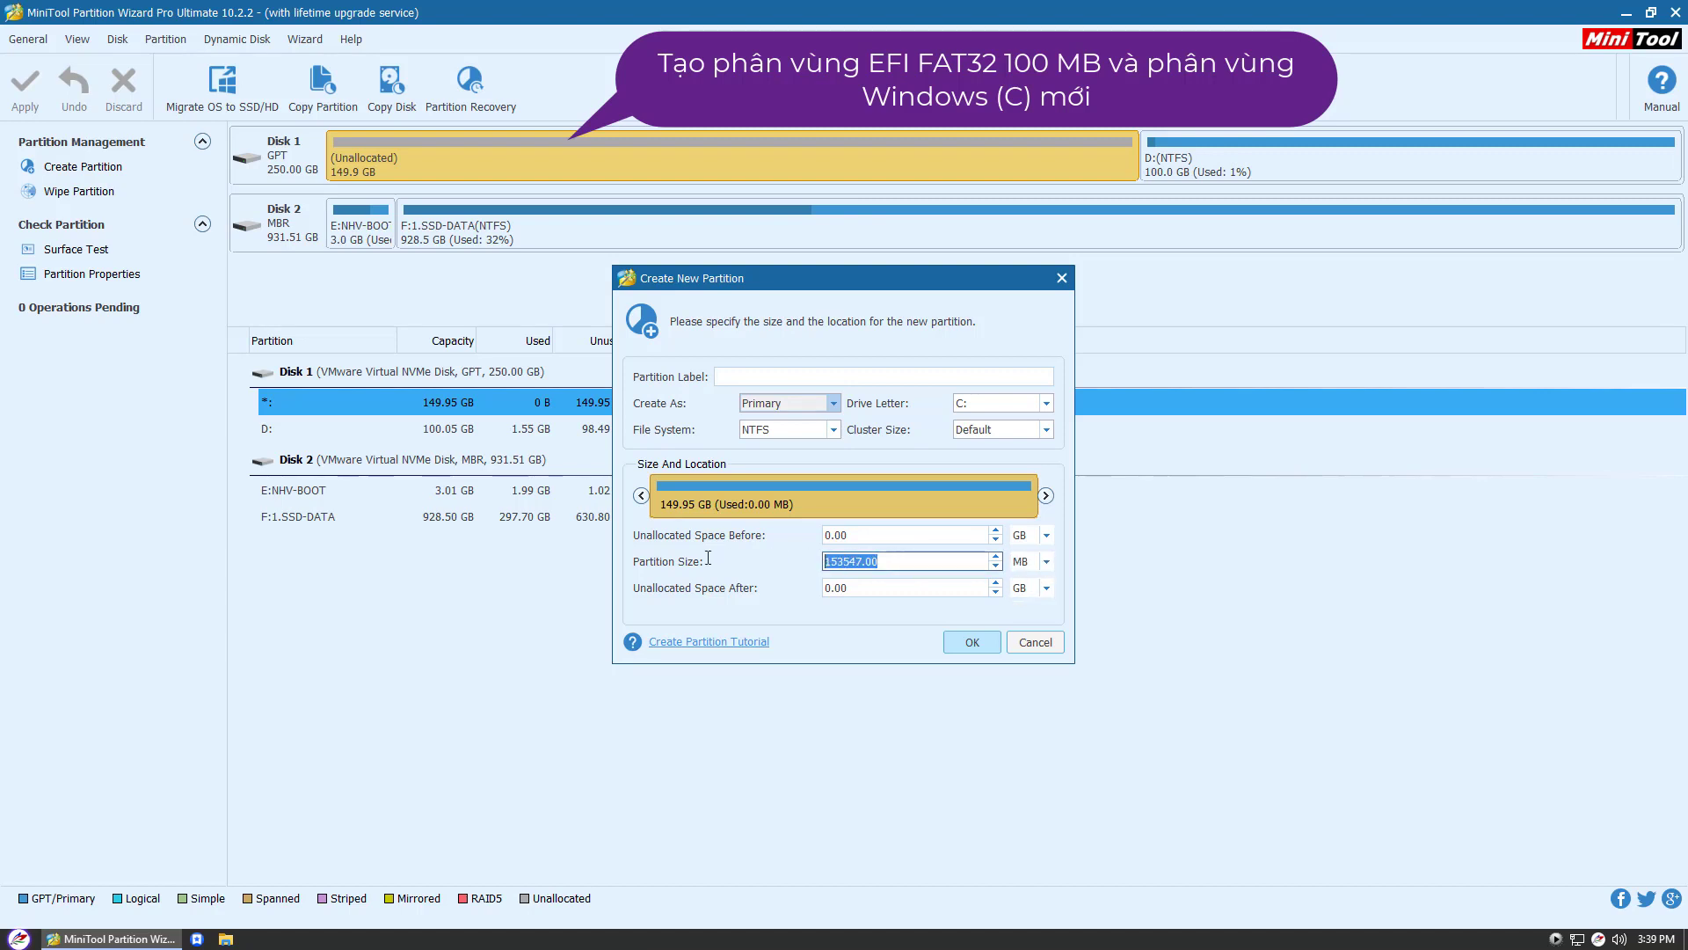
pyautogui.write('100')
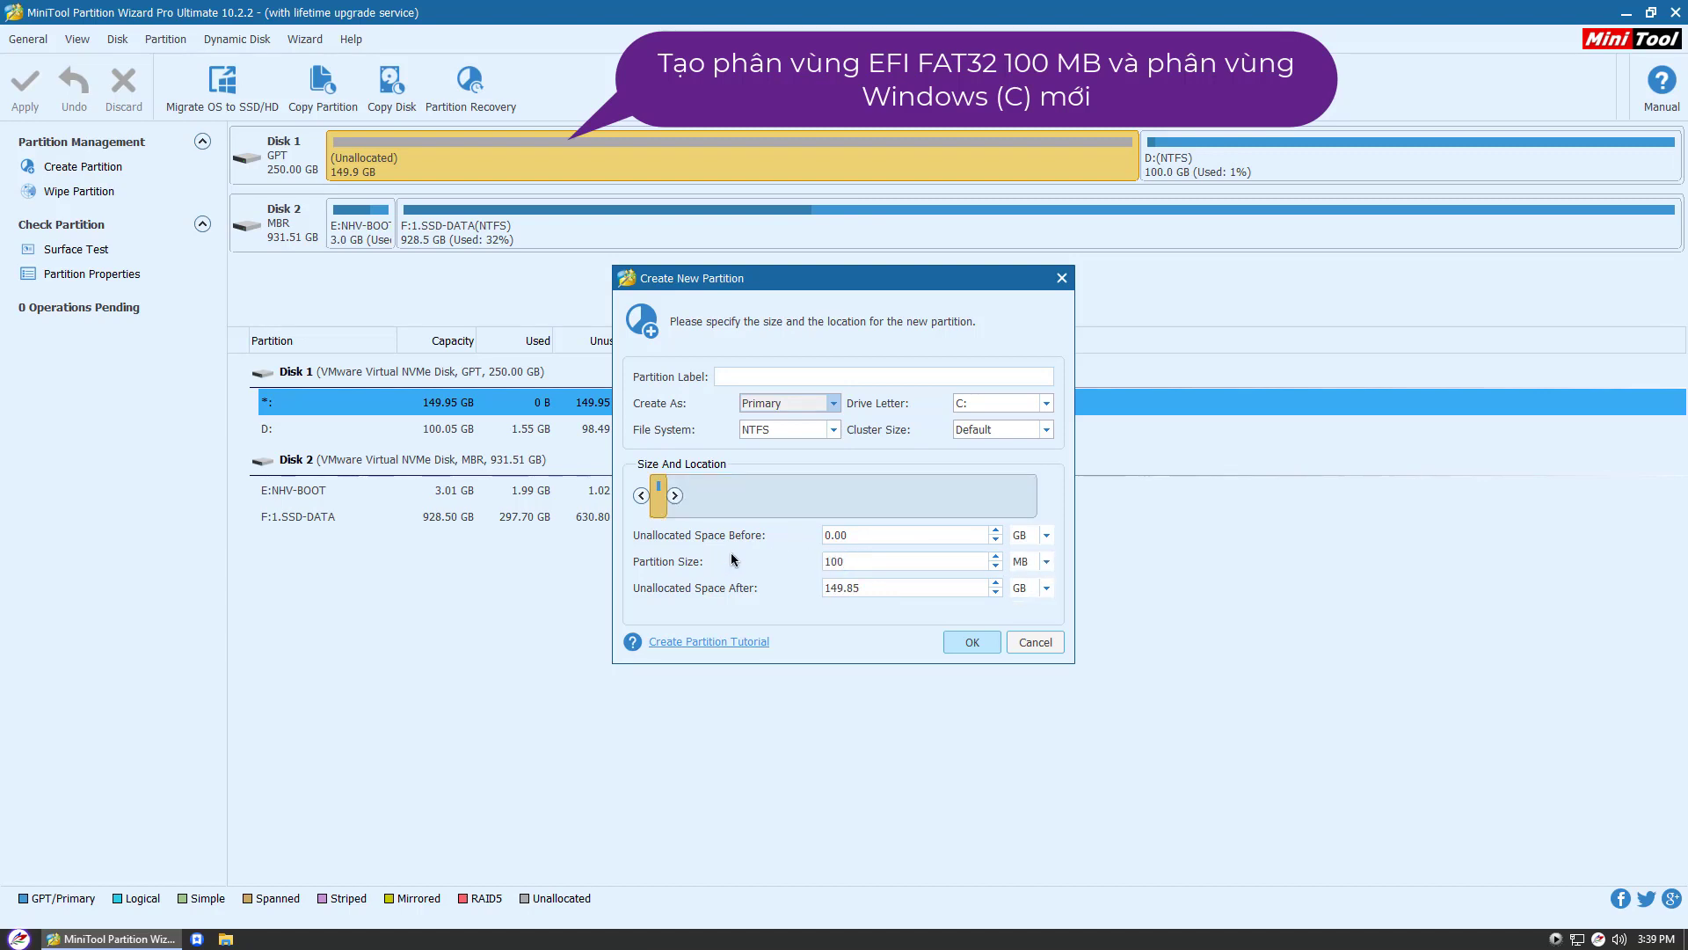
pyautogui.click(834, 430)
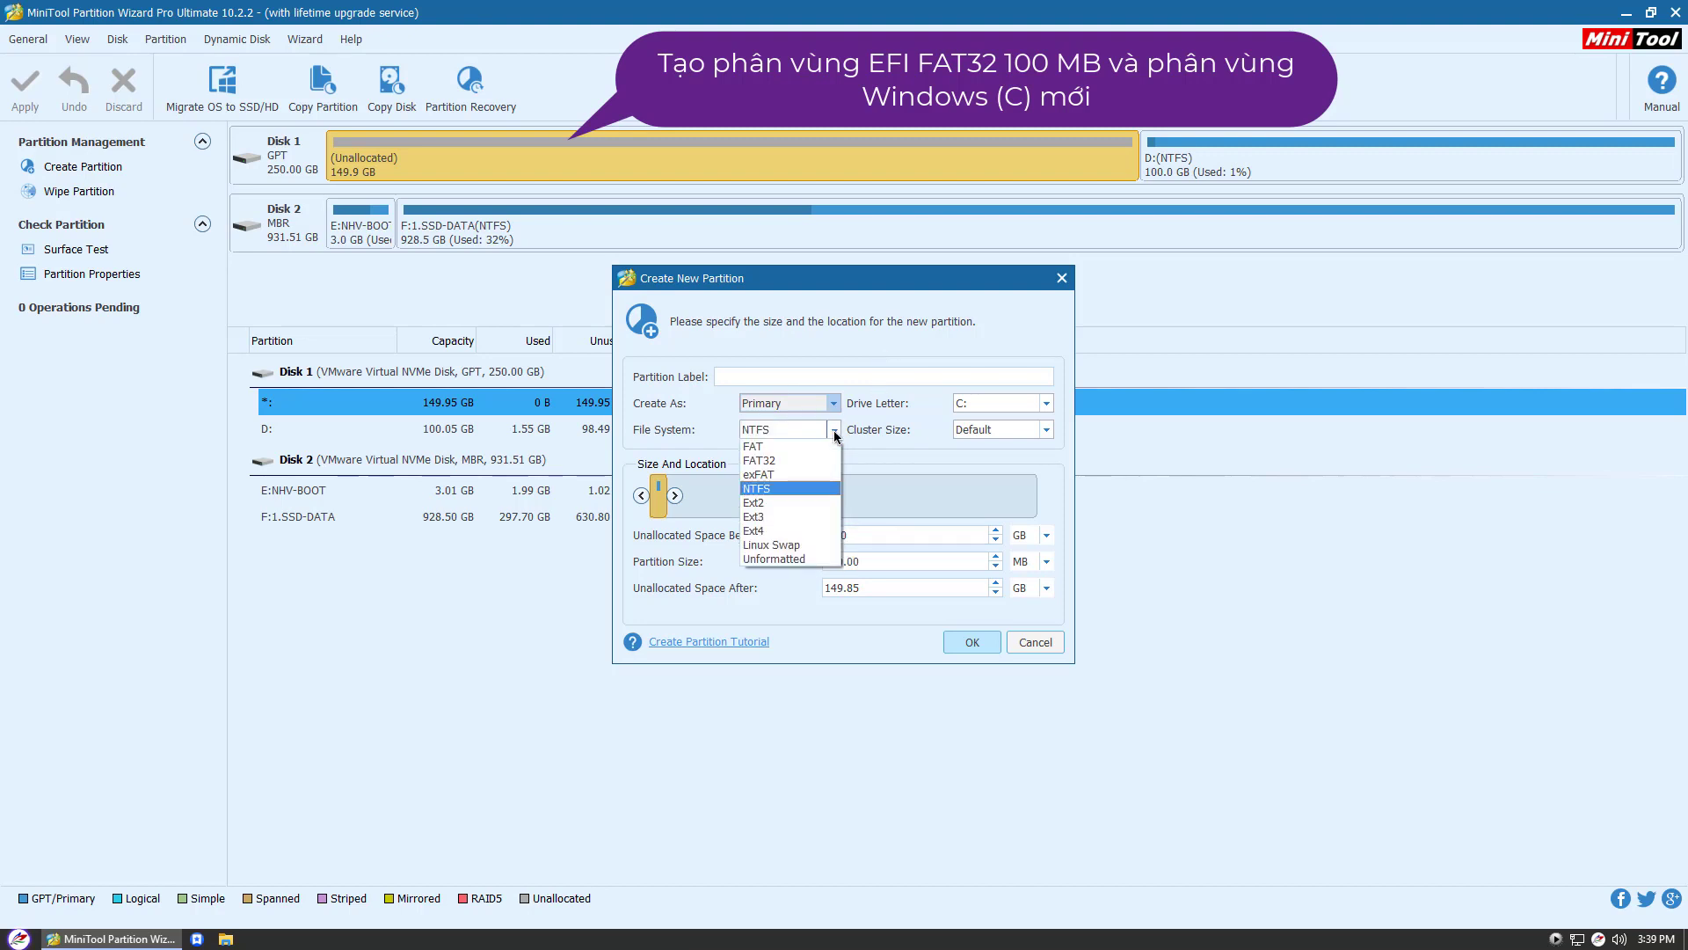
pyautogui.click(790, 460)
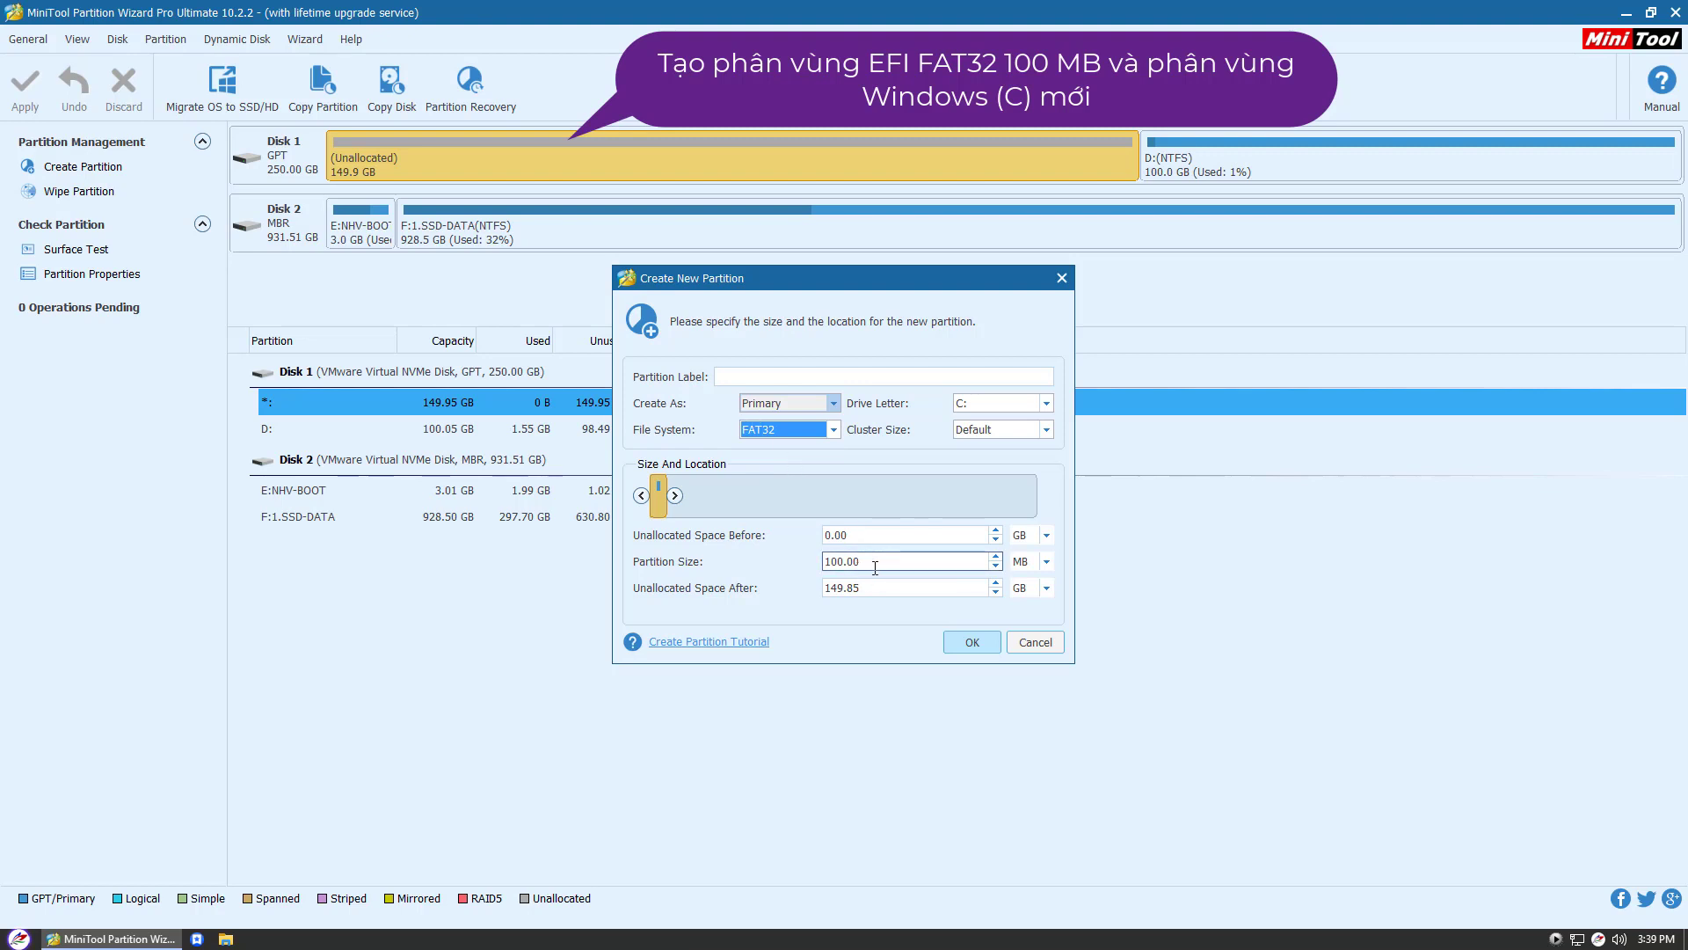
pyautogui.press('Tab')
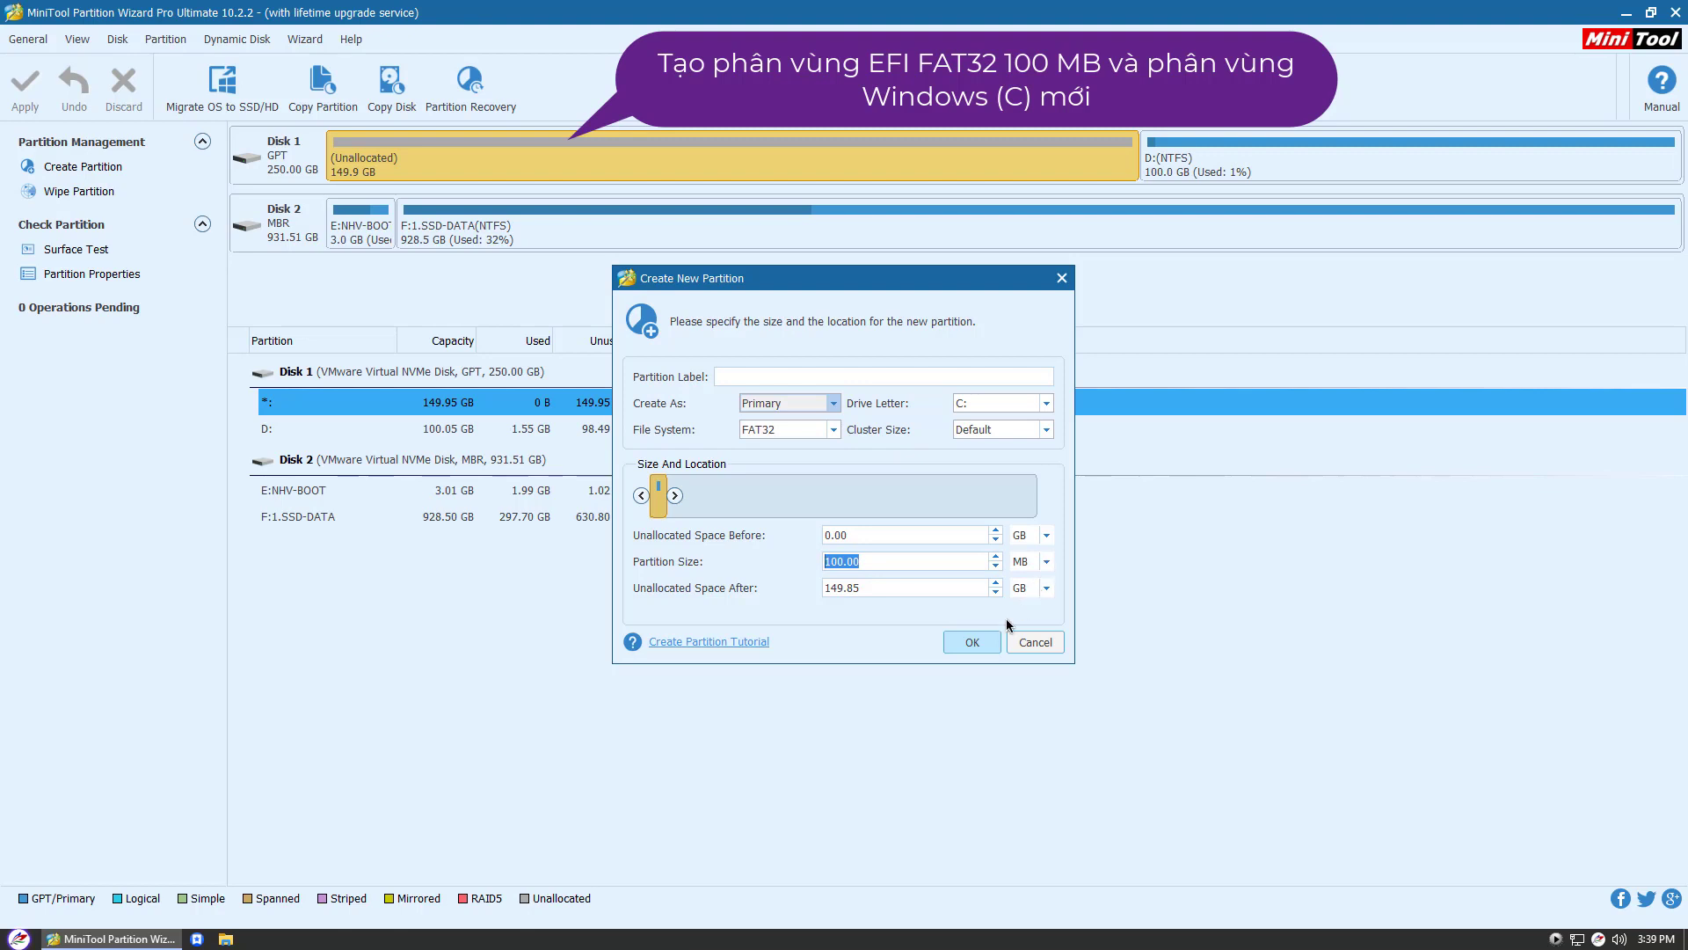
pyautogui.click(970, 648)
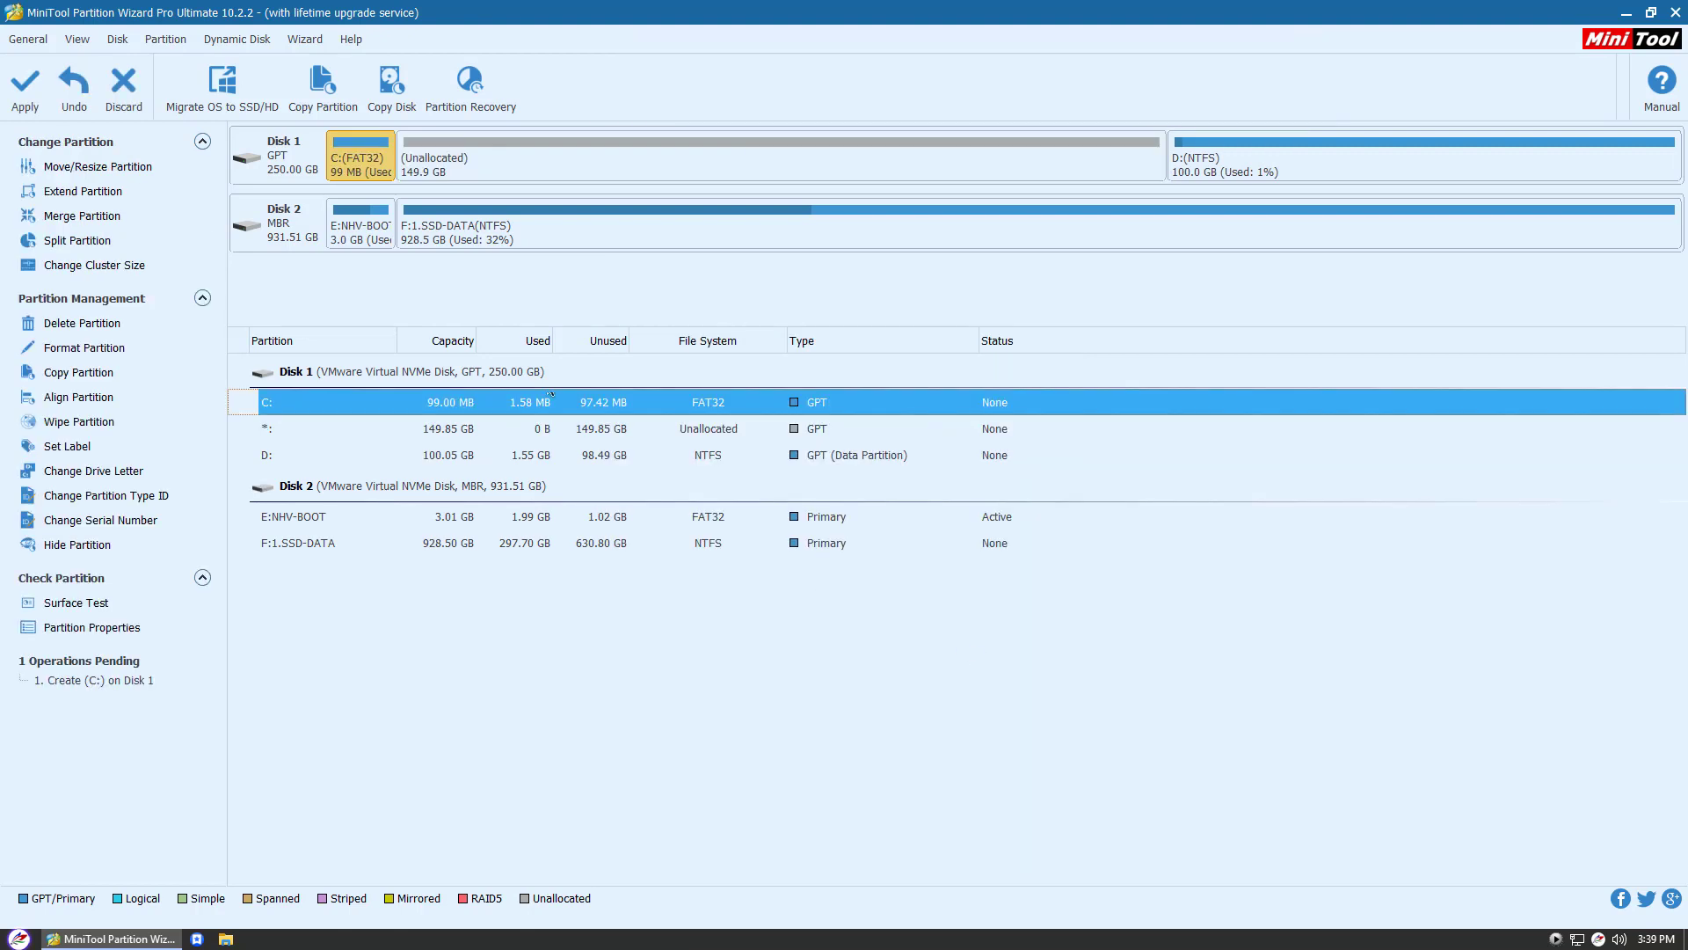
# Change the partition type ID of Disk 1's new FAT32 partition to EFI System Partition.
pyautogui.click(444, 172)
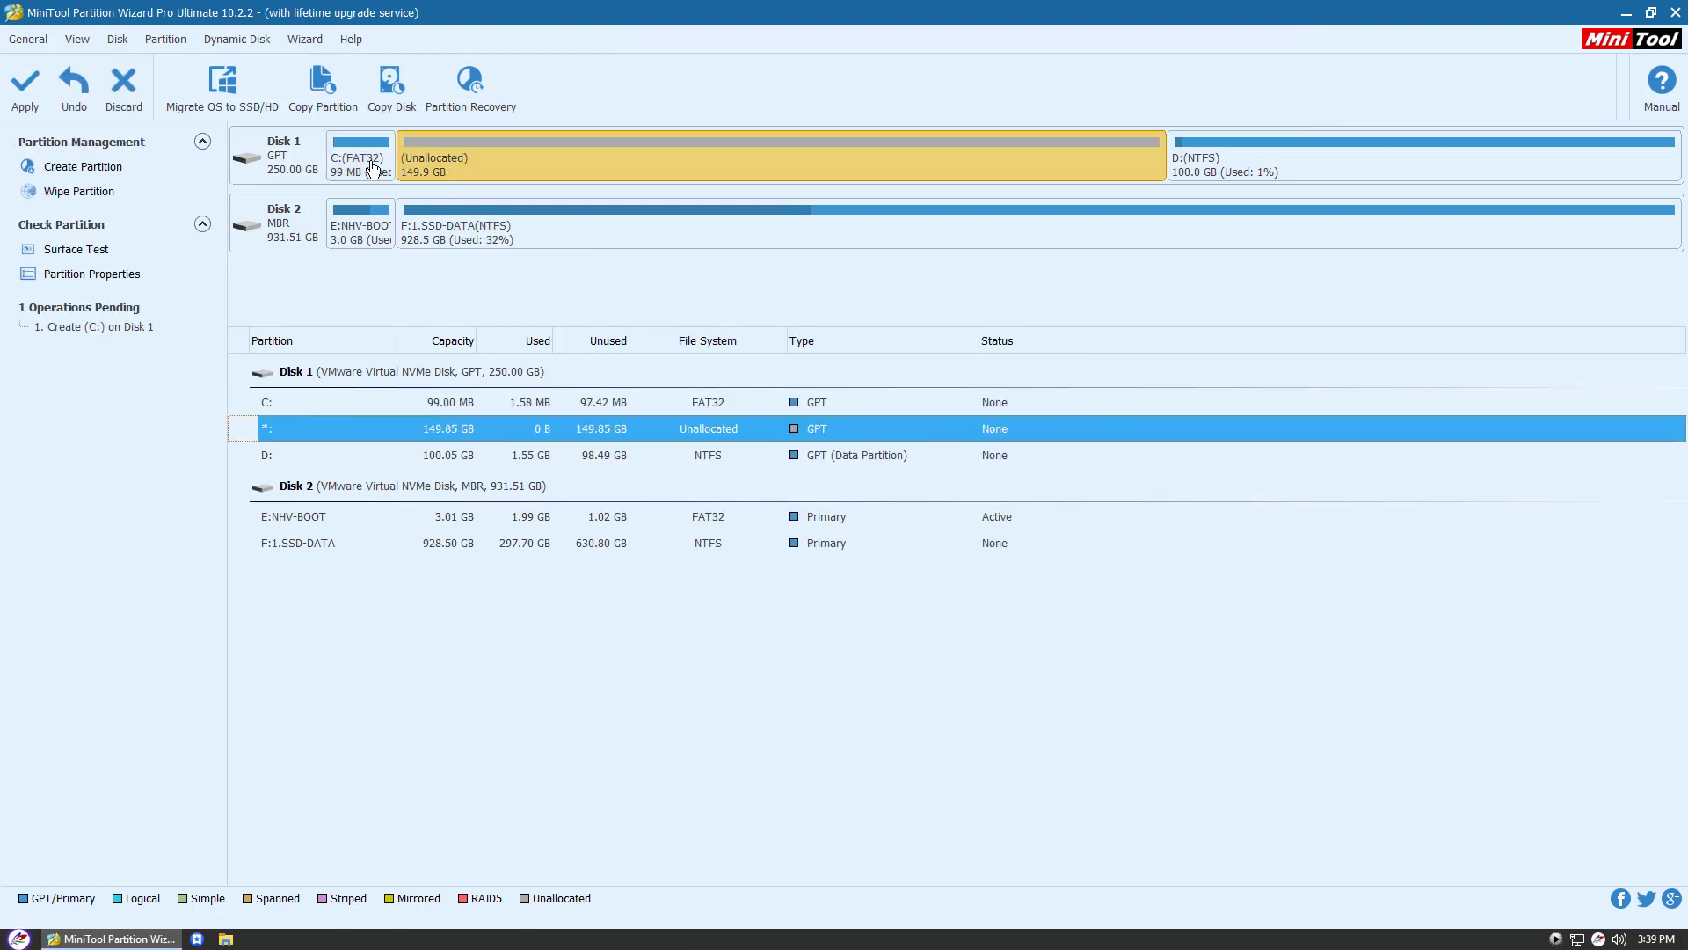
pyautogui.click(370, 167)
pyautogui.rightClick(370, 167)
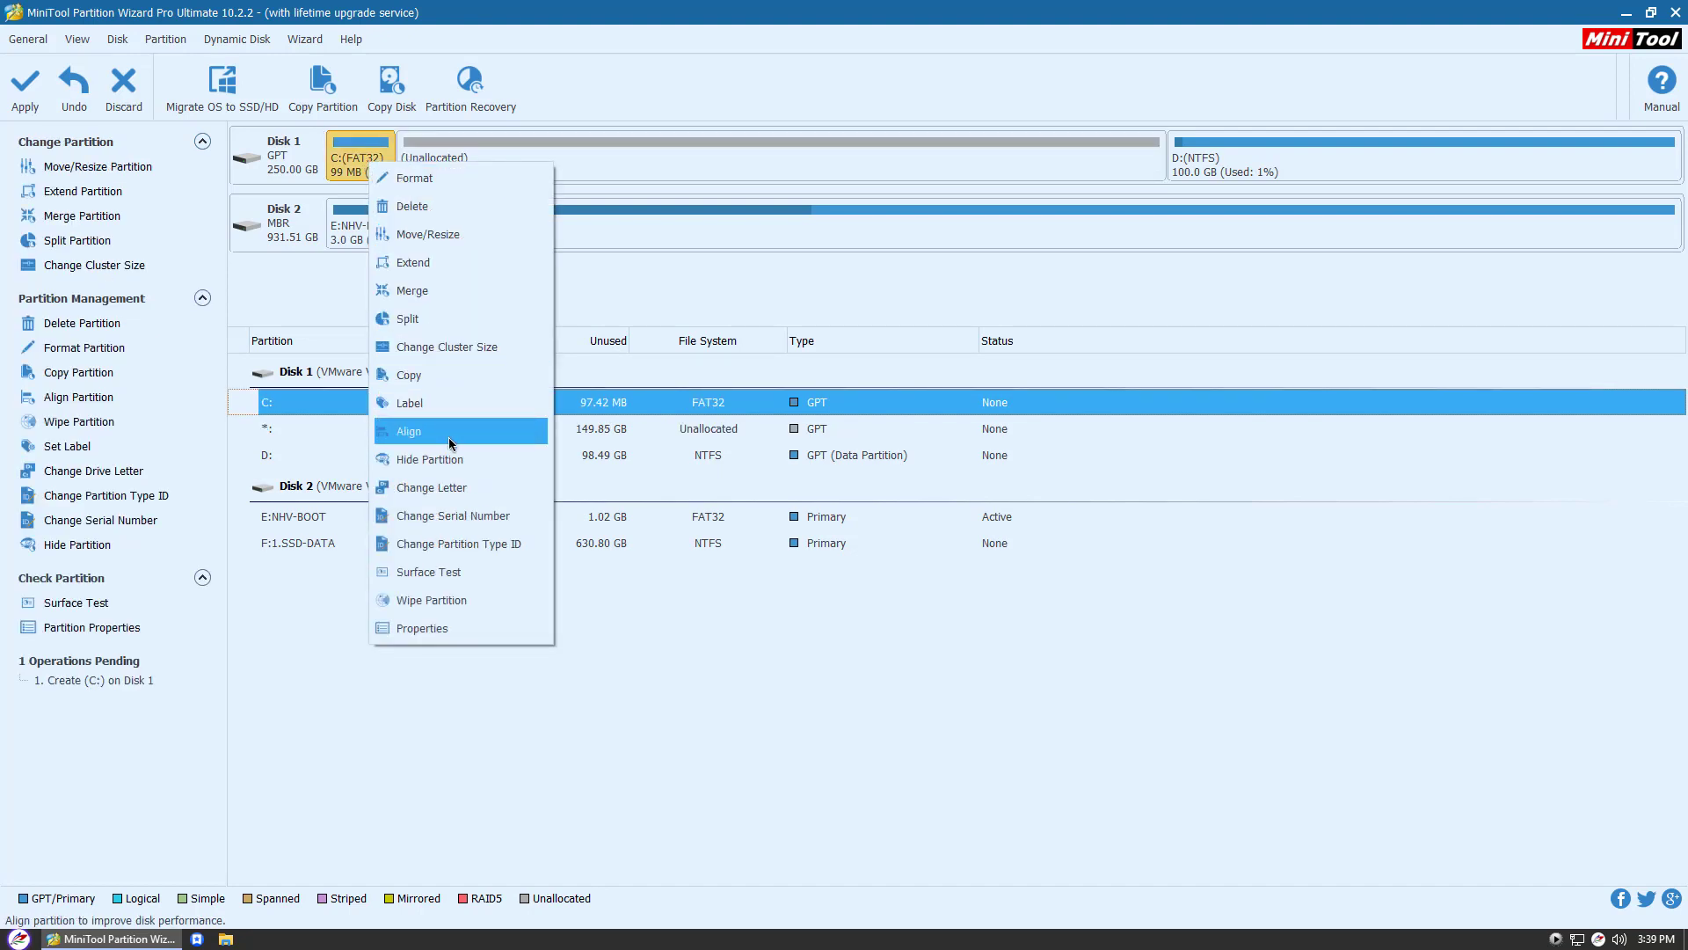
pyautogui.click(485, 547)
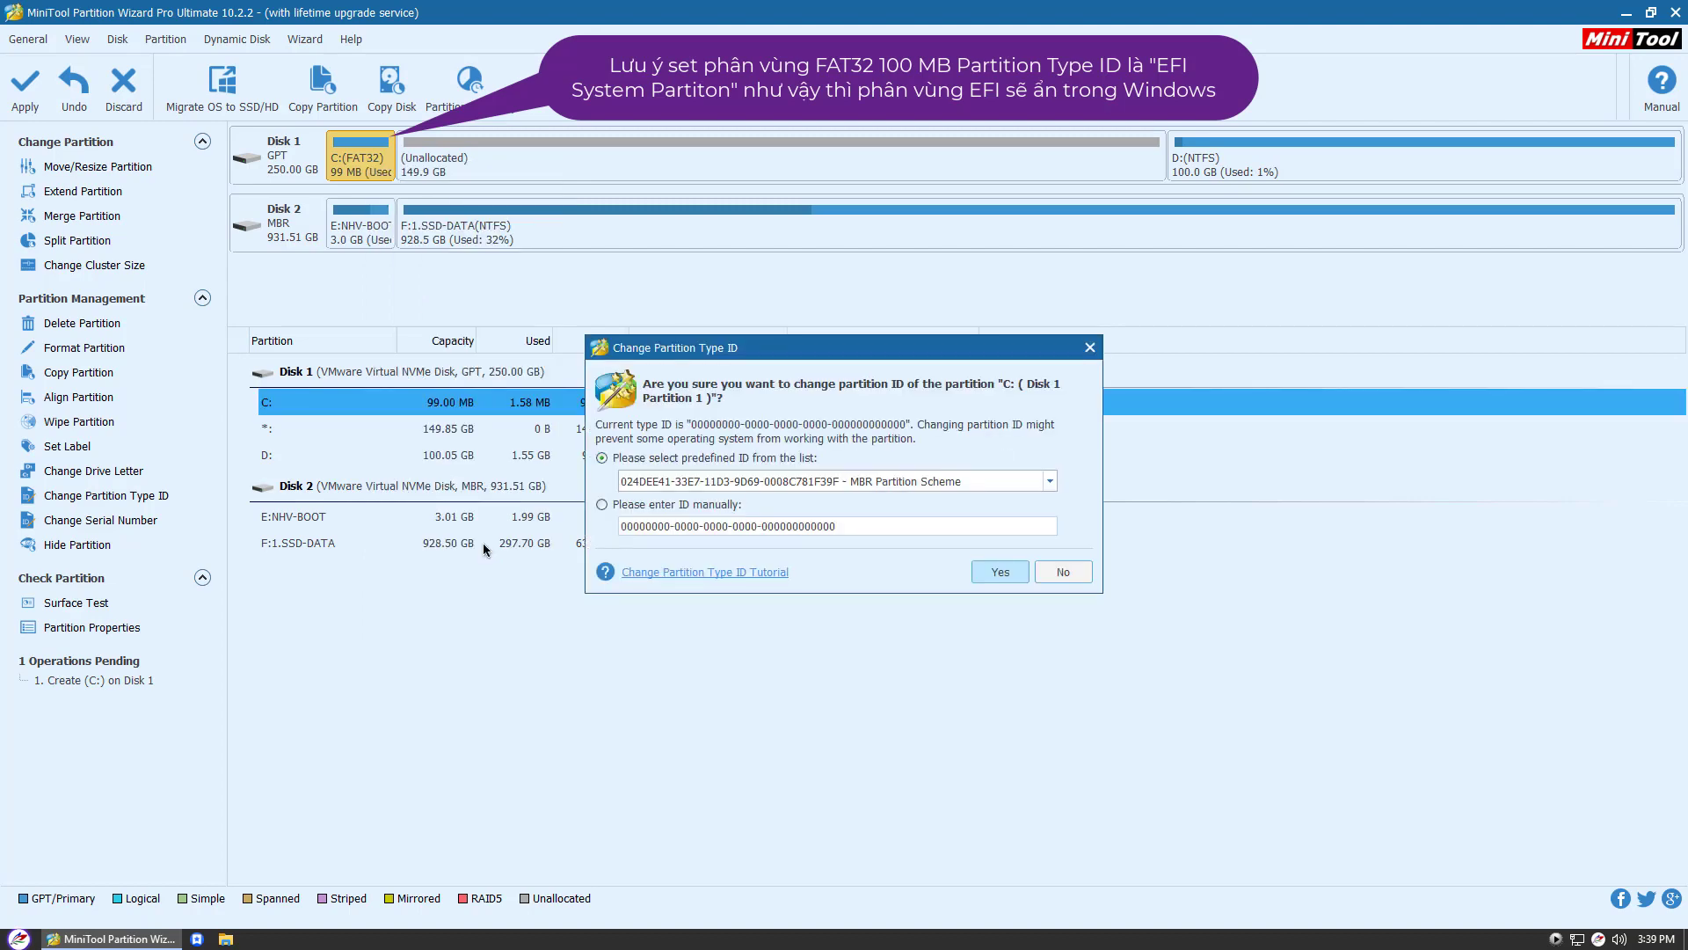
pyautogui.click(1050, 481)
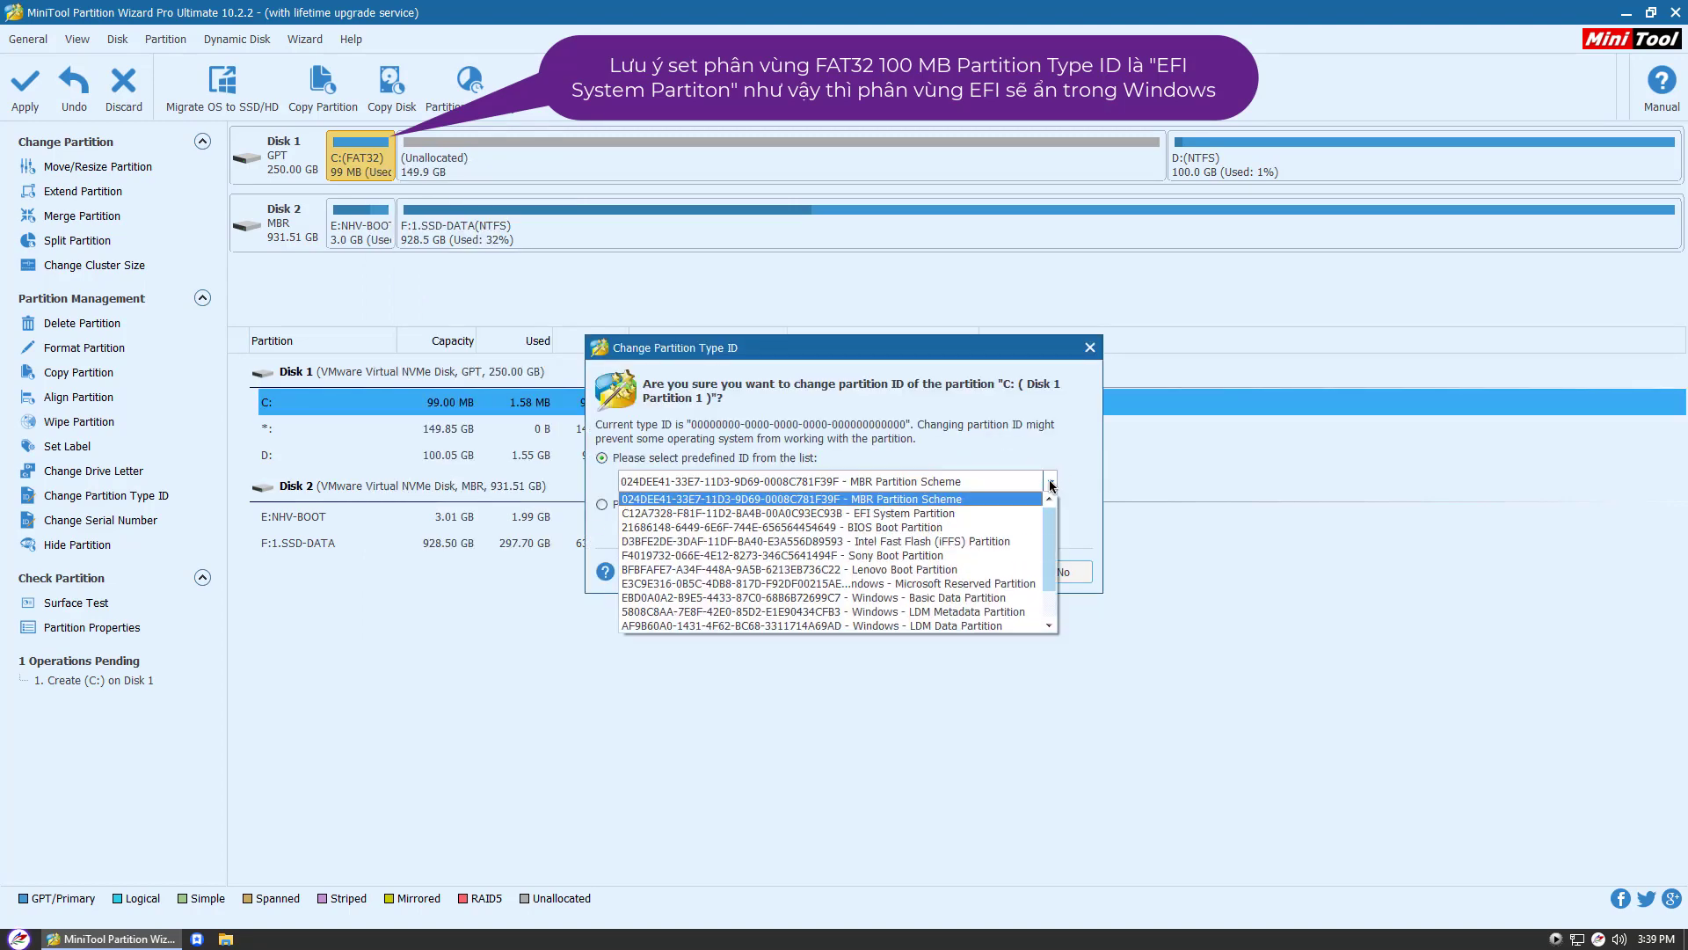
pyautogui.click(959, 512)
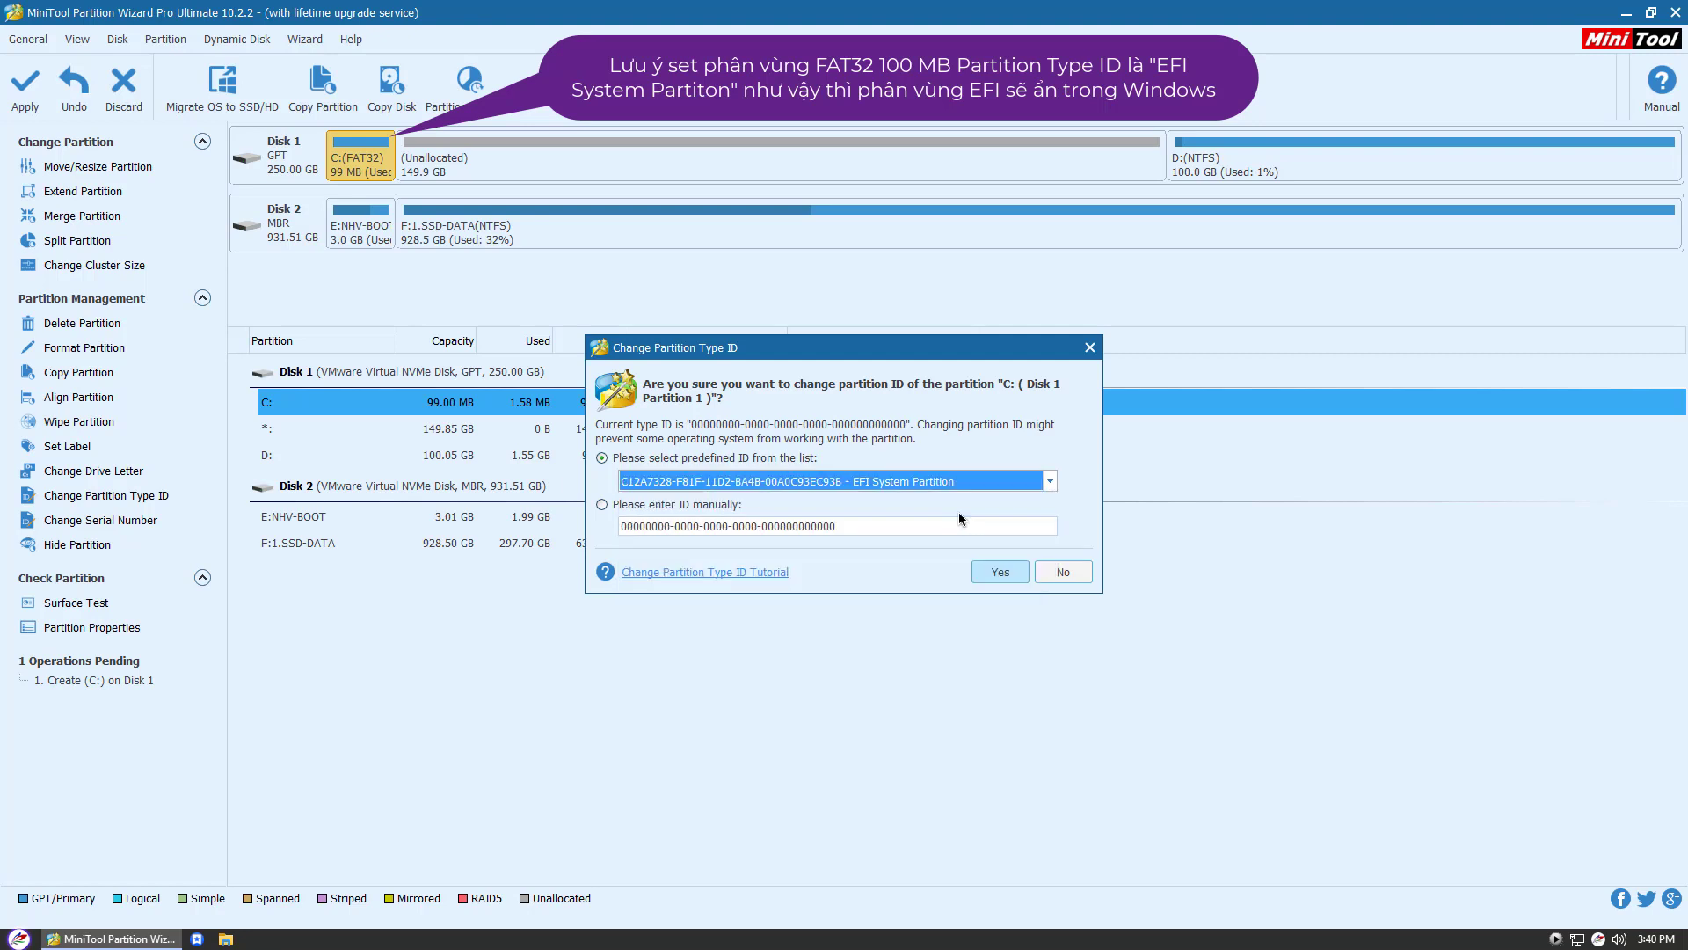
pyautogui.click(996, 572)
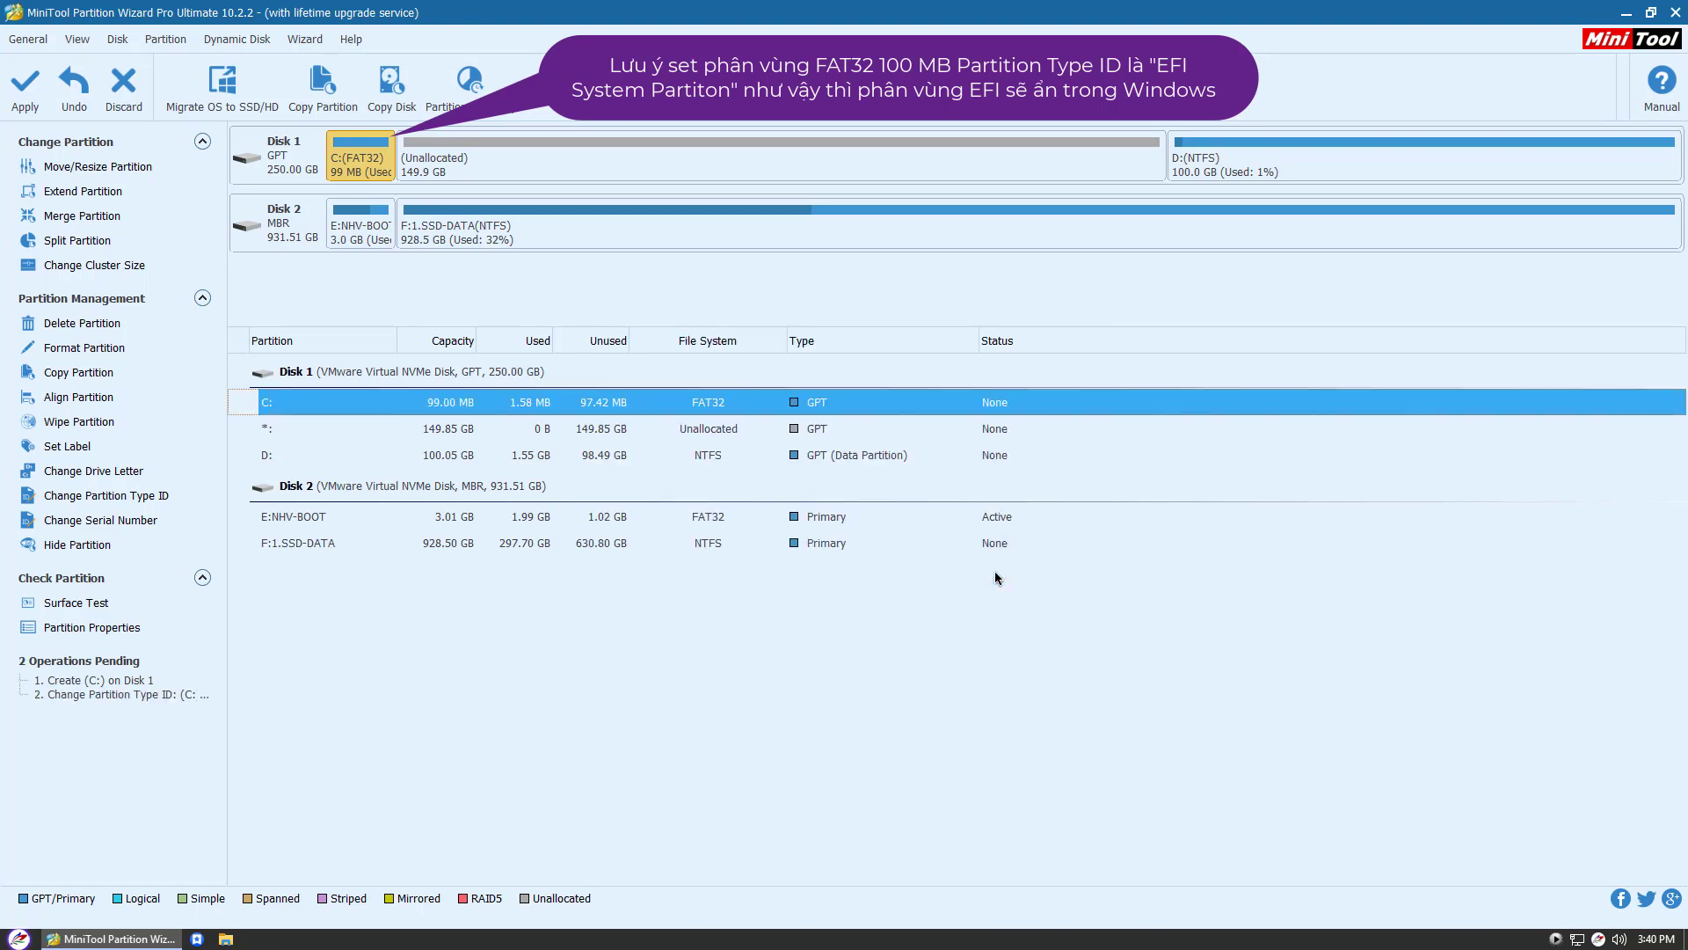
# Create a primary NTFS partition labelled Windows with drive letter G: in all of Disk 1's remaining 149.85 GB of unallocated space.
pyautogui.click(501, 165)
pyautogui.rightClick(501, 164)
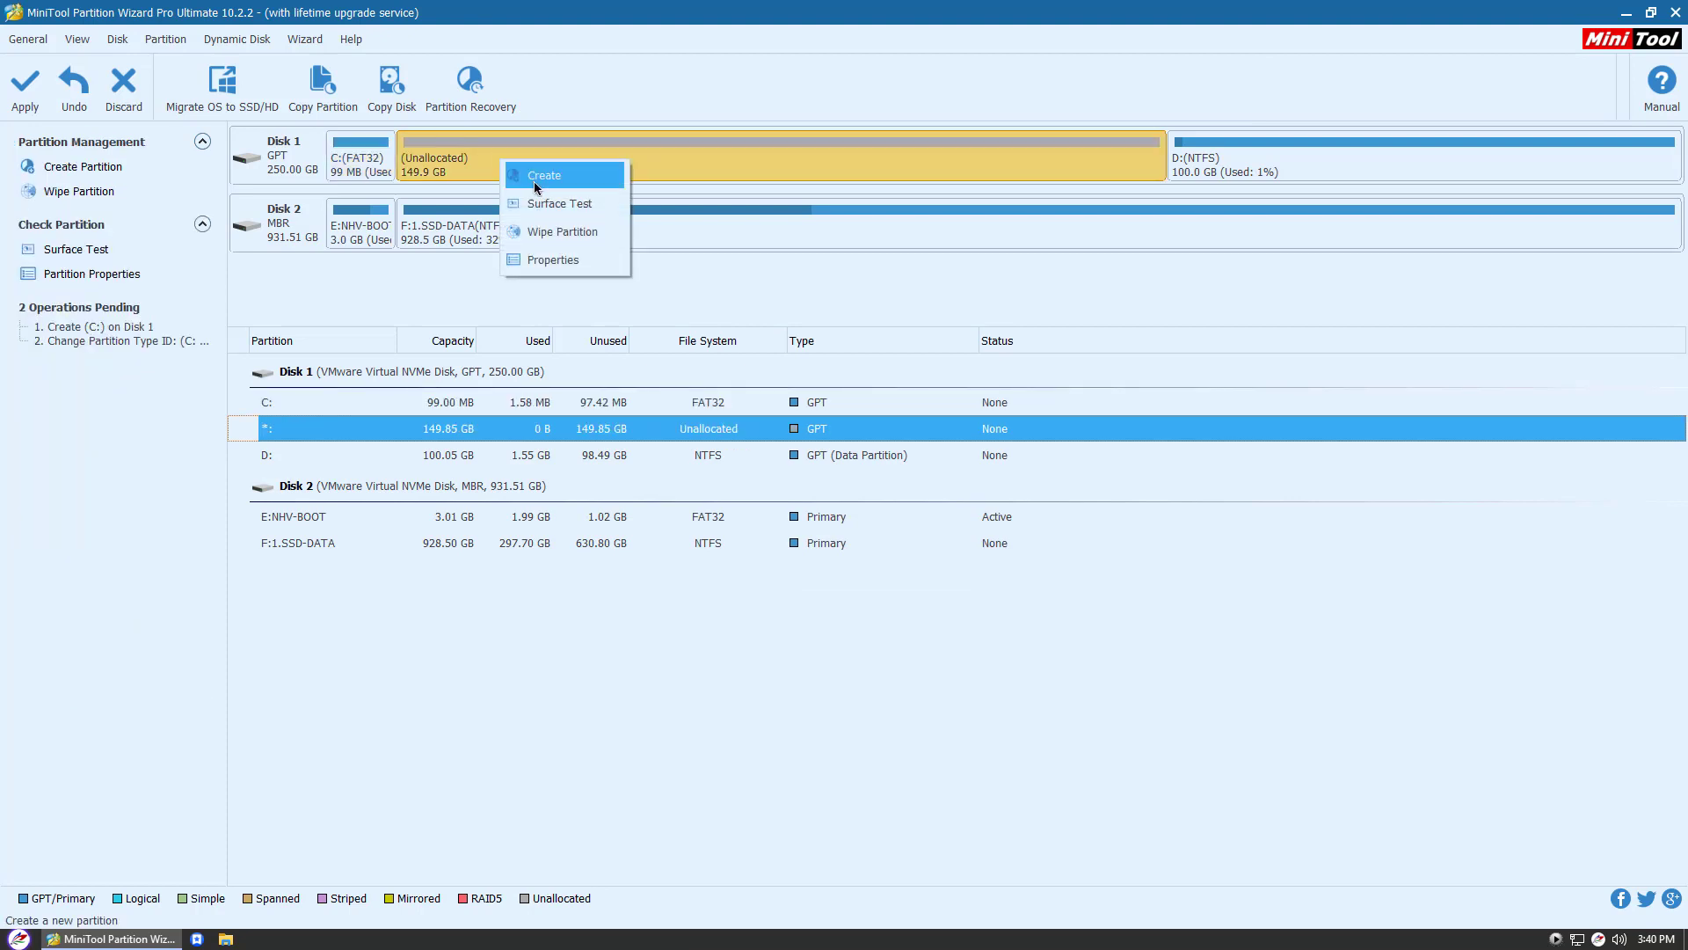
pyautogui.click(535, 182)
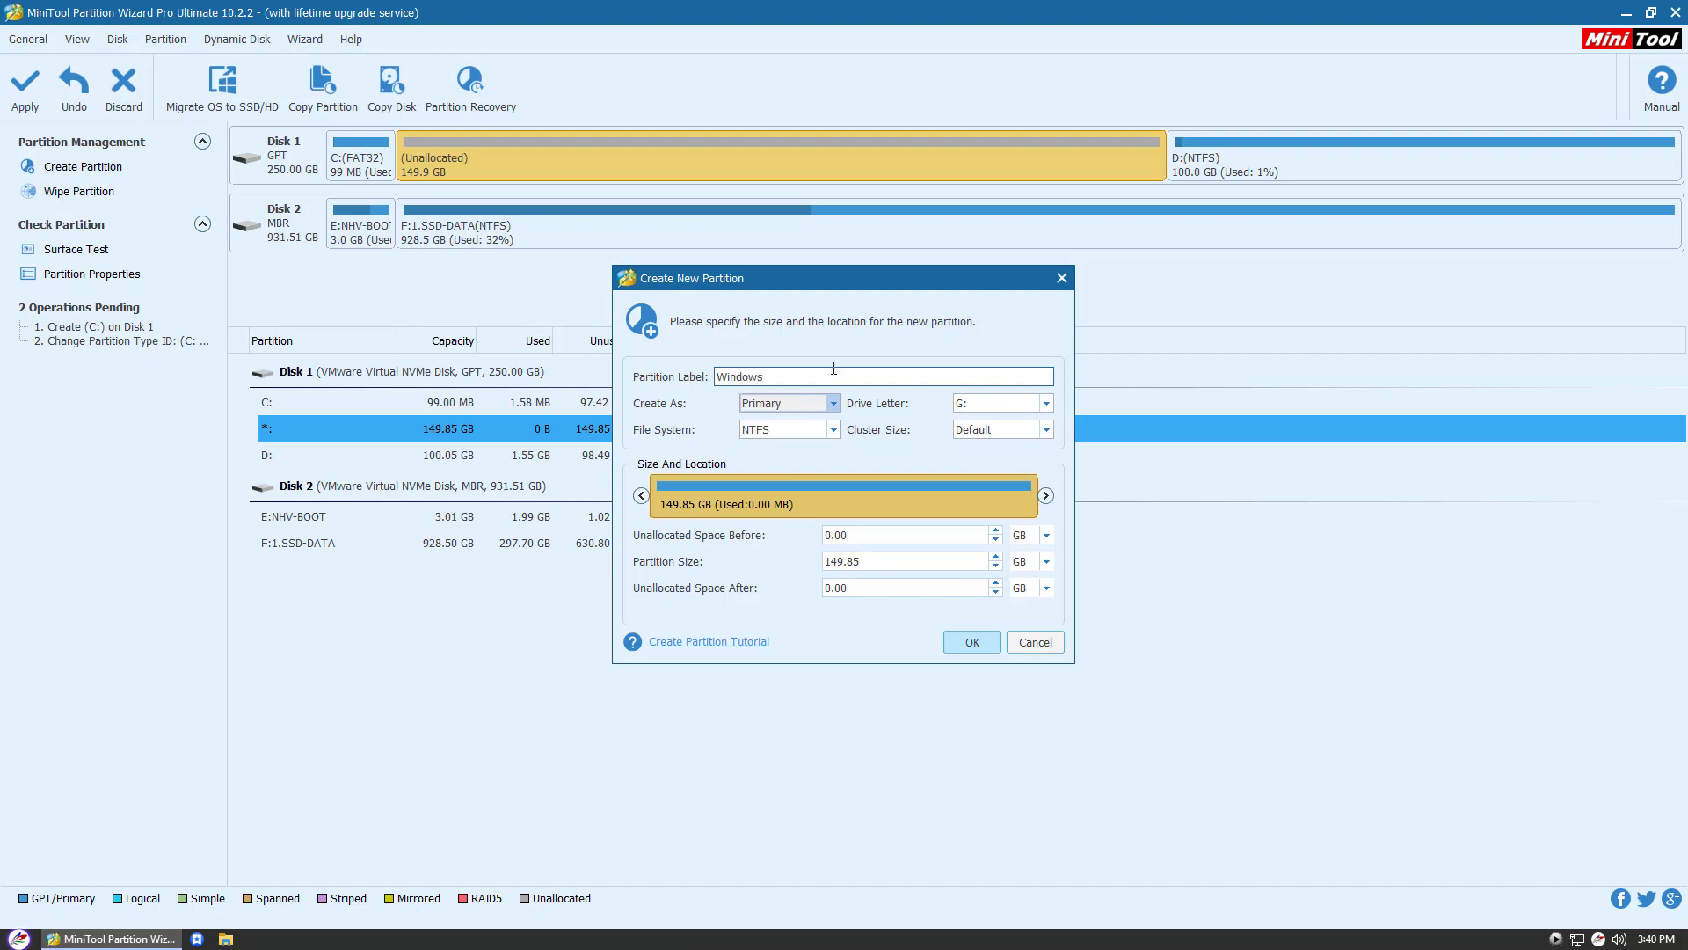
pyautogui.click(836, 429)
pyautogui.click(804, 440)
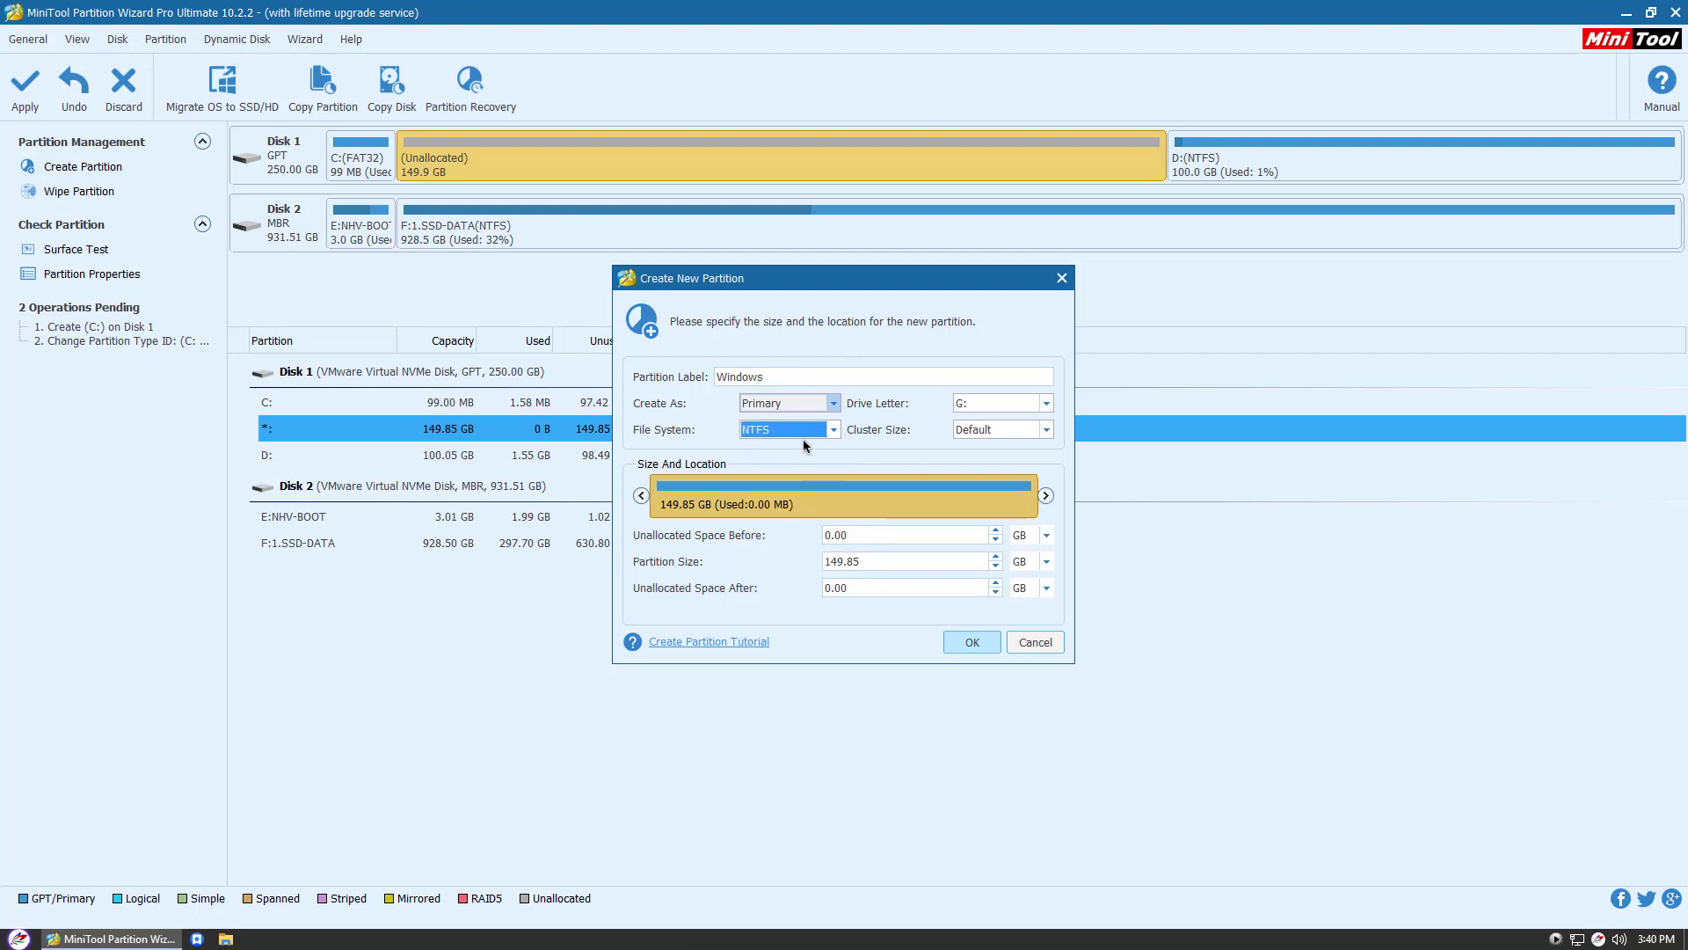
pyautogui.click(968, 646)
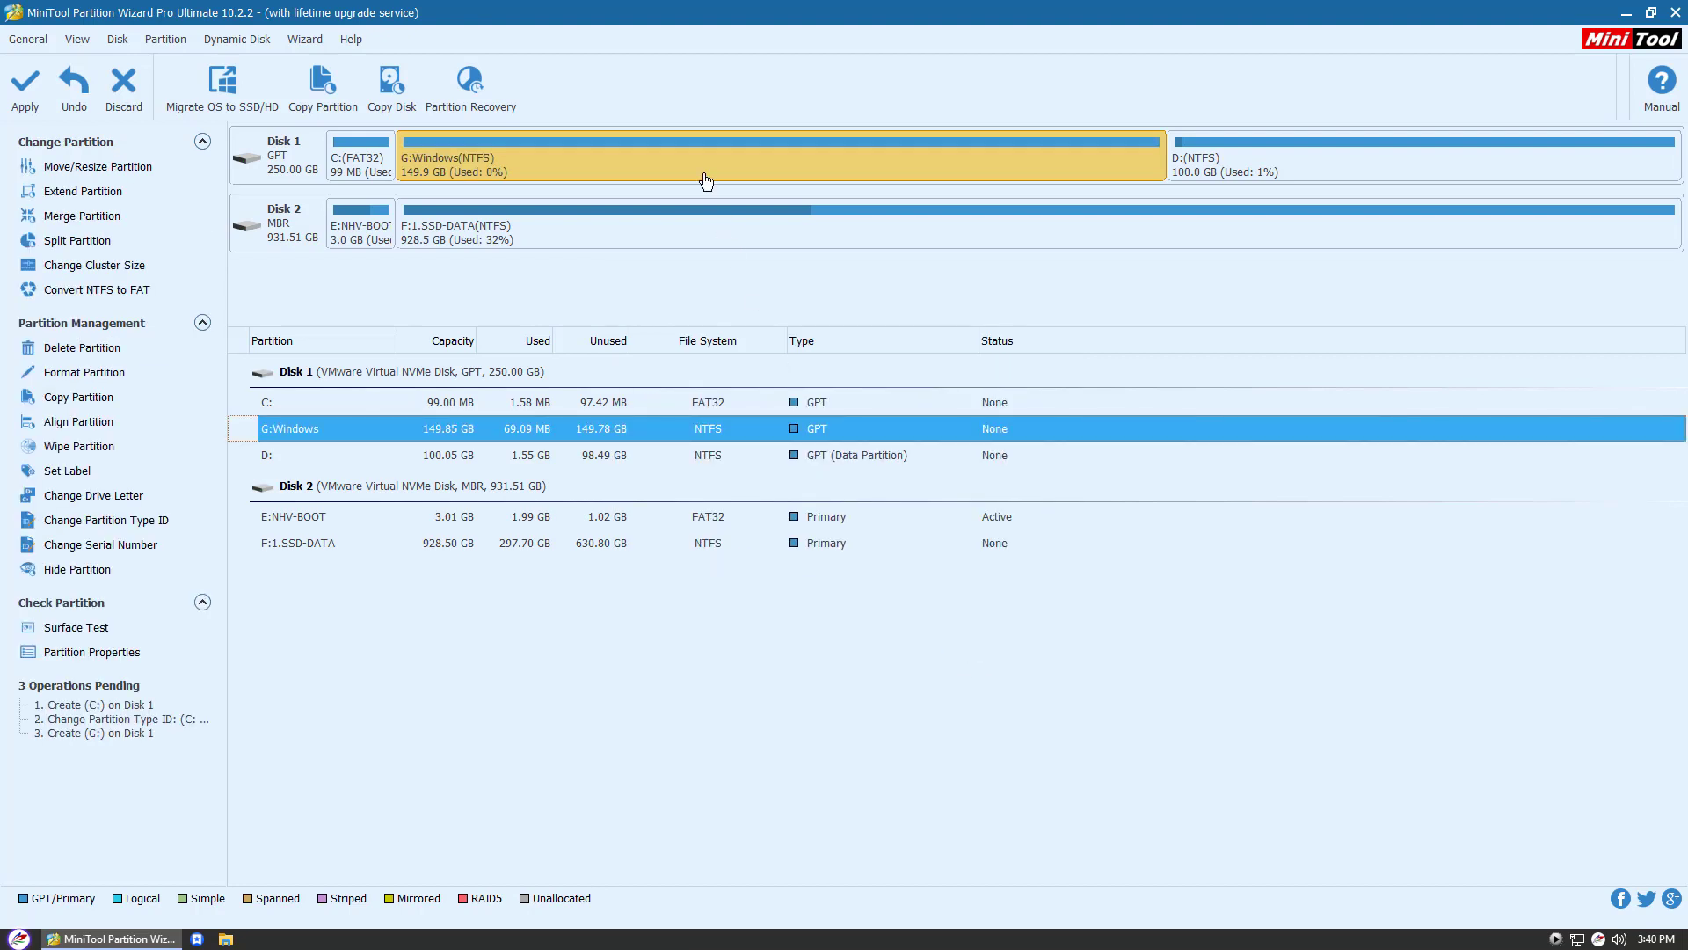
# Apply all pending partition changes to Disk 1 and close the partition manager.
pyautogui.click(368, 168)
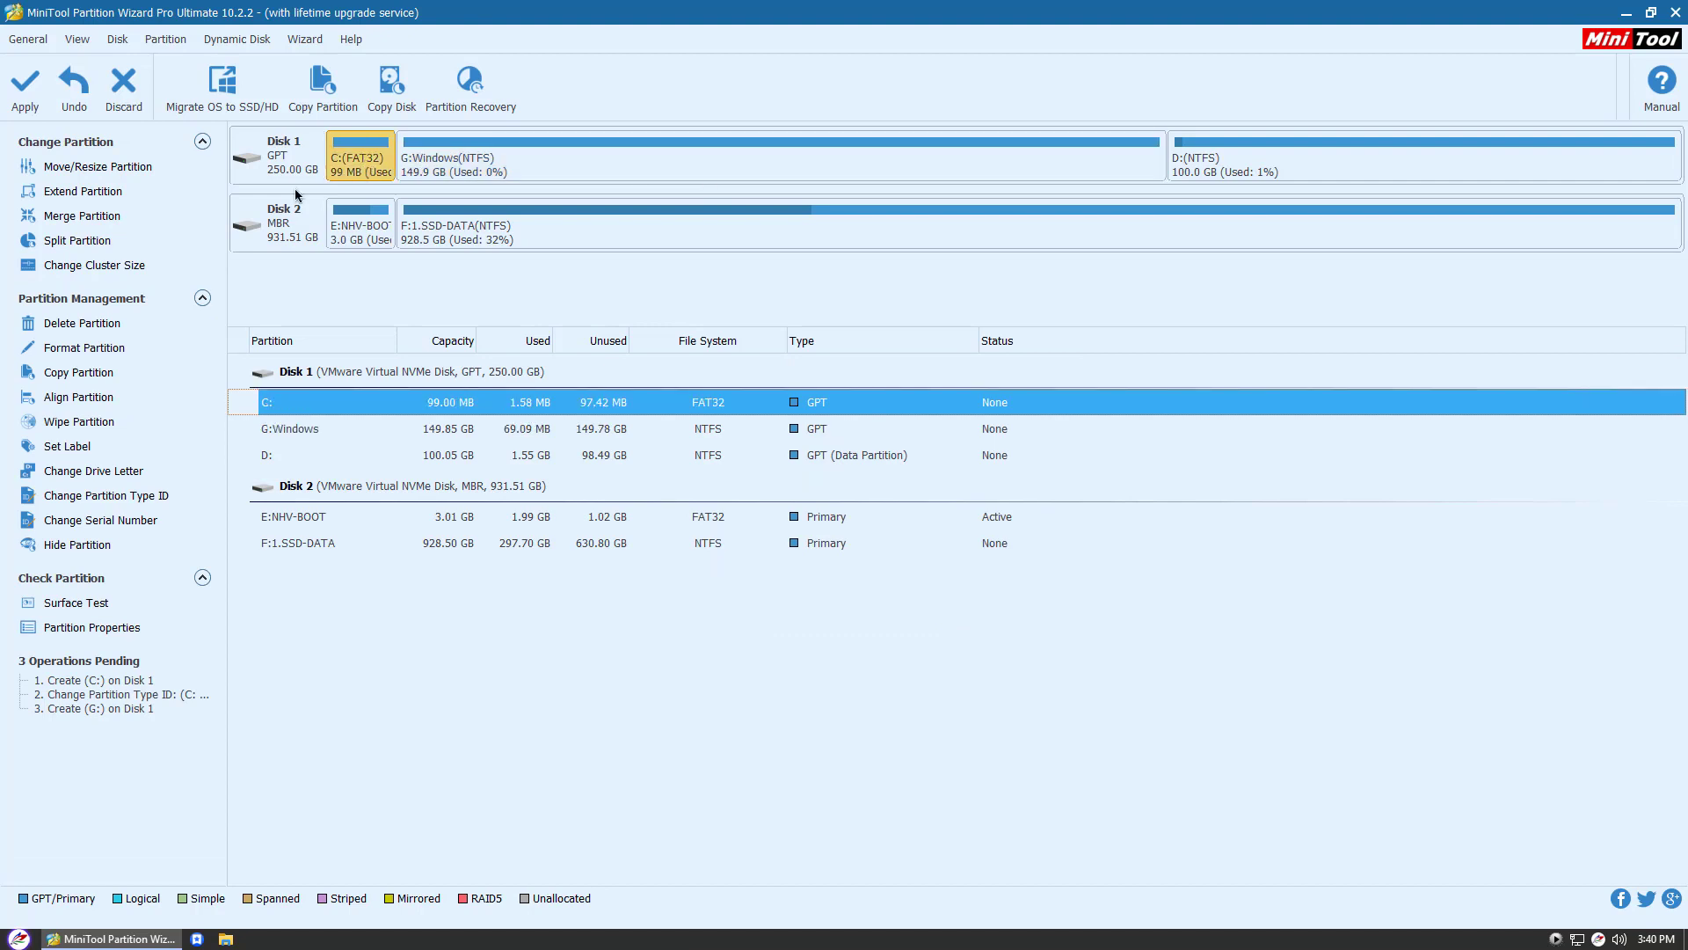
pyautogui.click(25, 91)
pyautogui.click(810, 511)
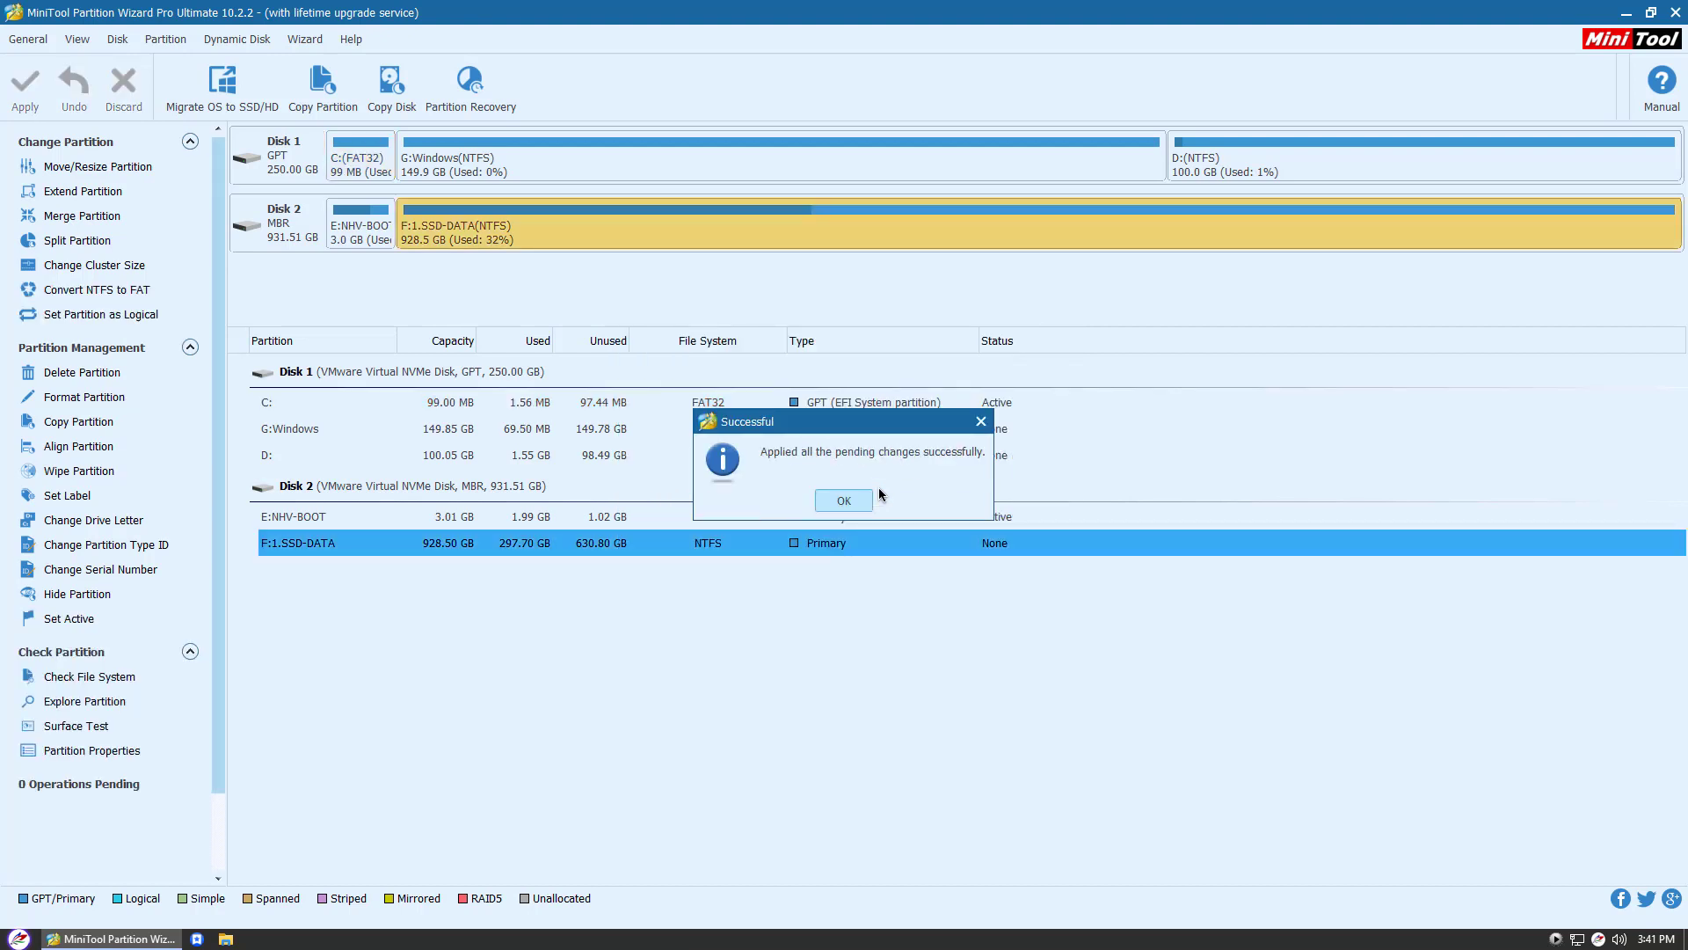
pyautogui.click(844, 501)
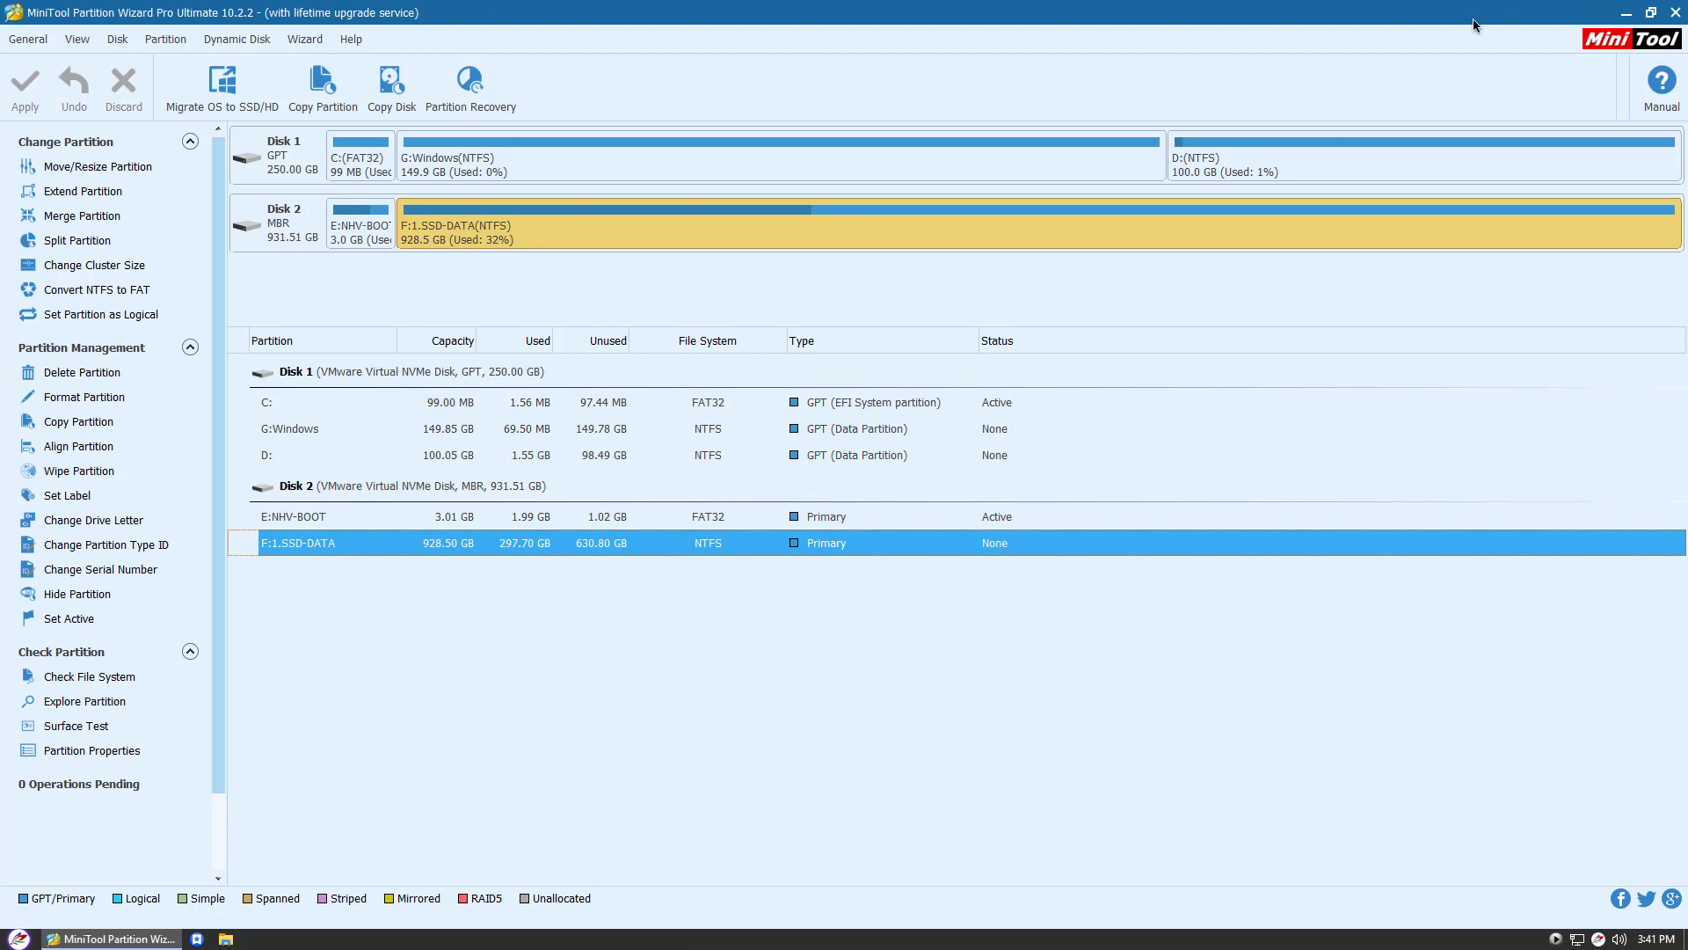
pyautogui.click(1674, 14)
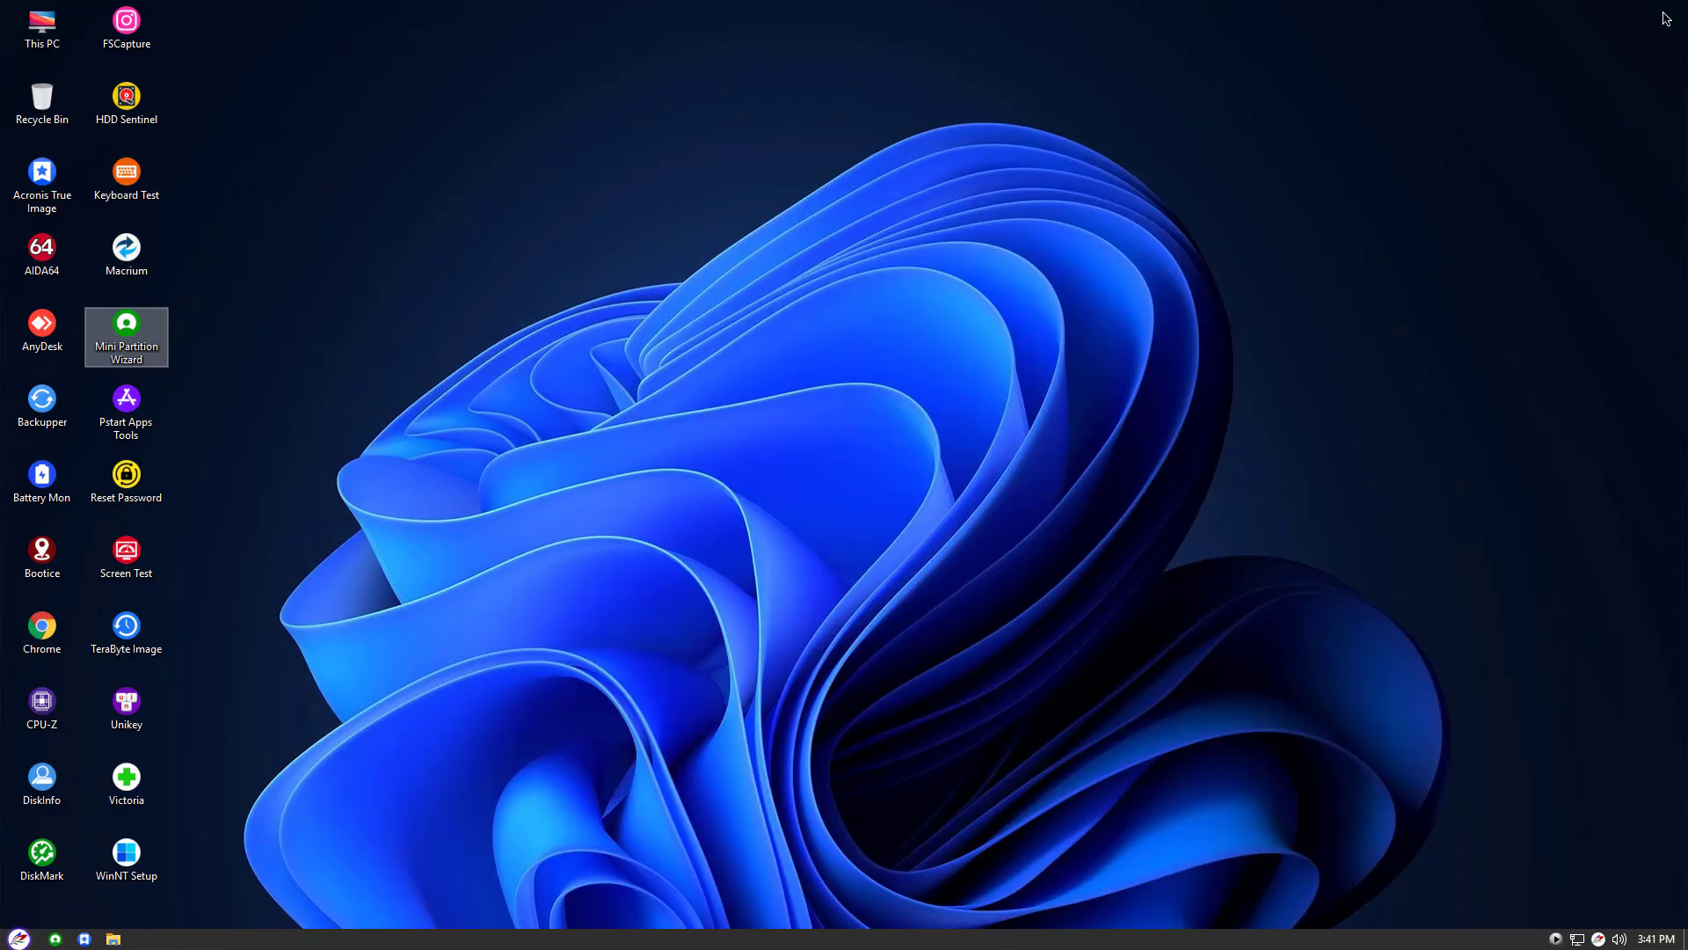
# Open WinNT Setup from the desktop and load Windows_10_x64_21H1.iso from the 3.Setup folder on 1.SSD-DATA (F:) as the installation source.
pyautogui.doubleClick(126, 853)
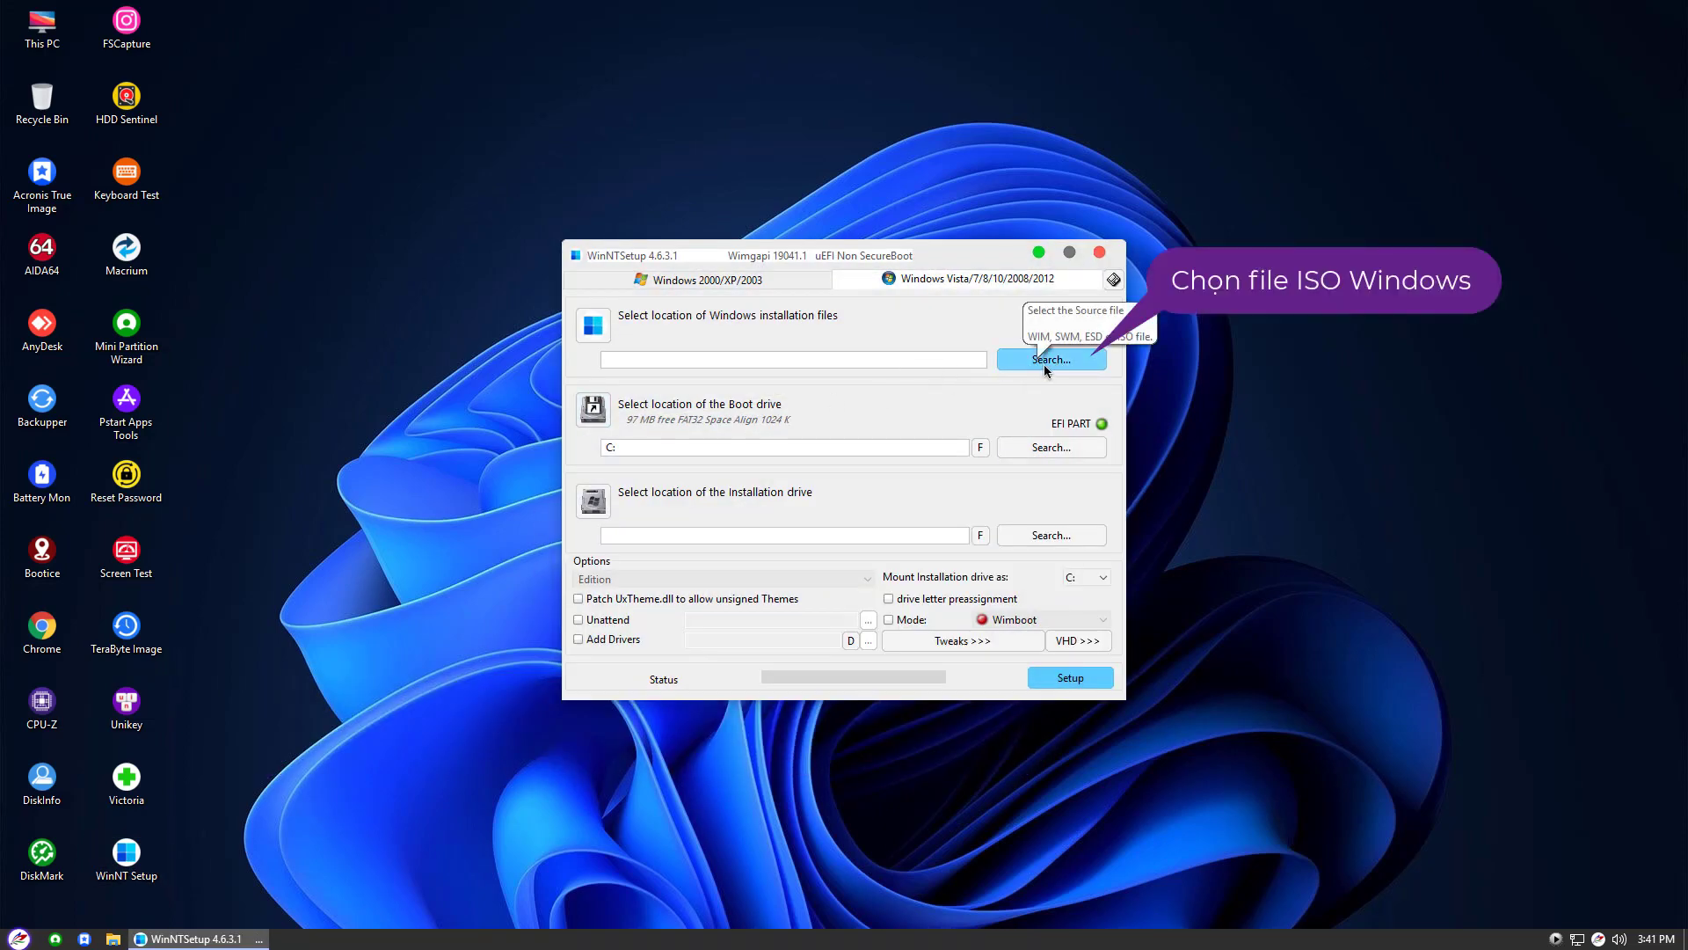
pyautogui.click(1043, 364)
pyautogui.doubleClick(979, 395)
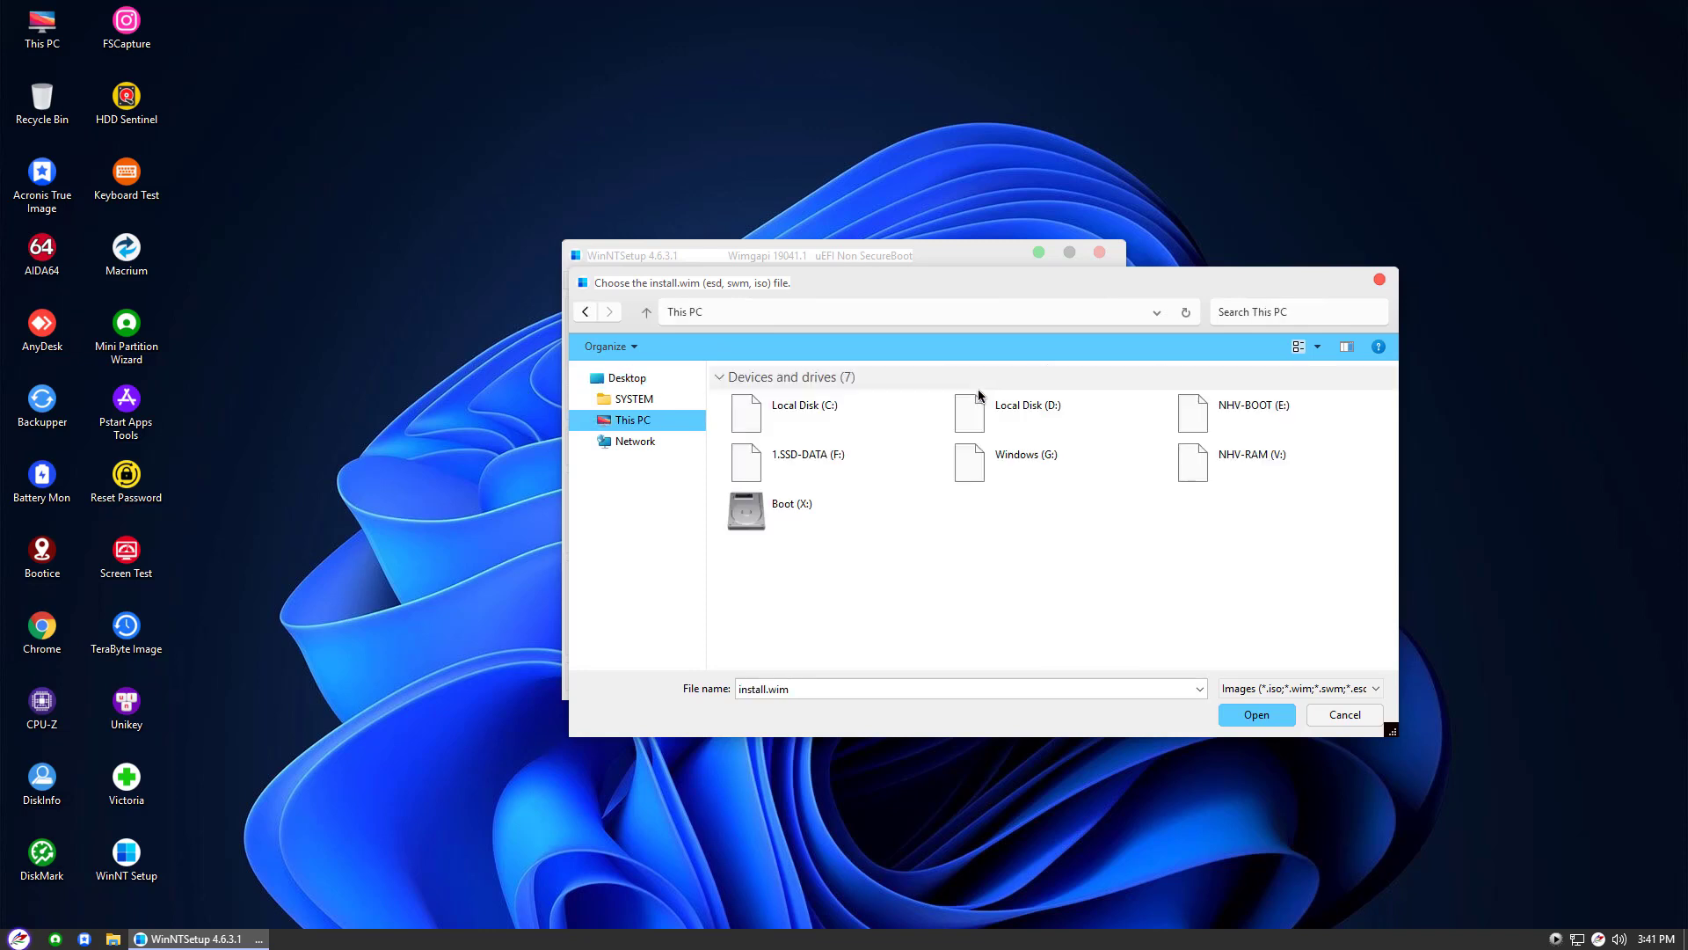
pyautogui.doubleClick(861, 467)
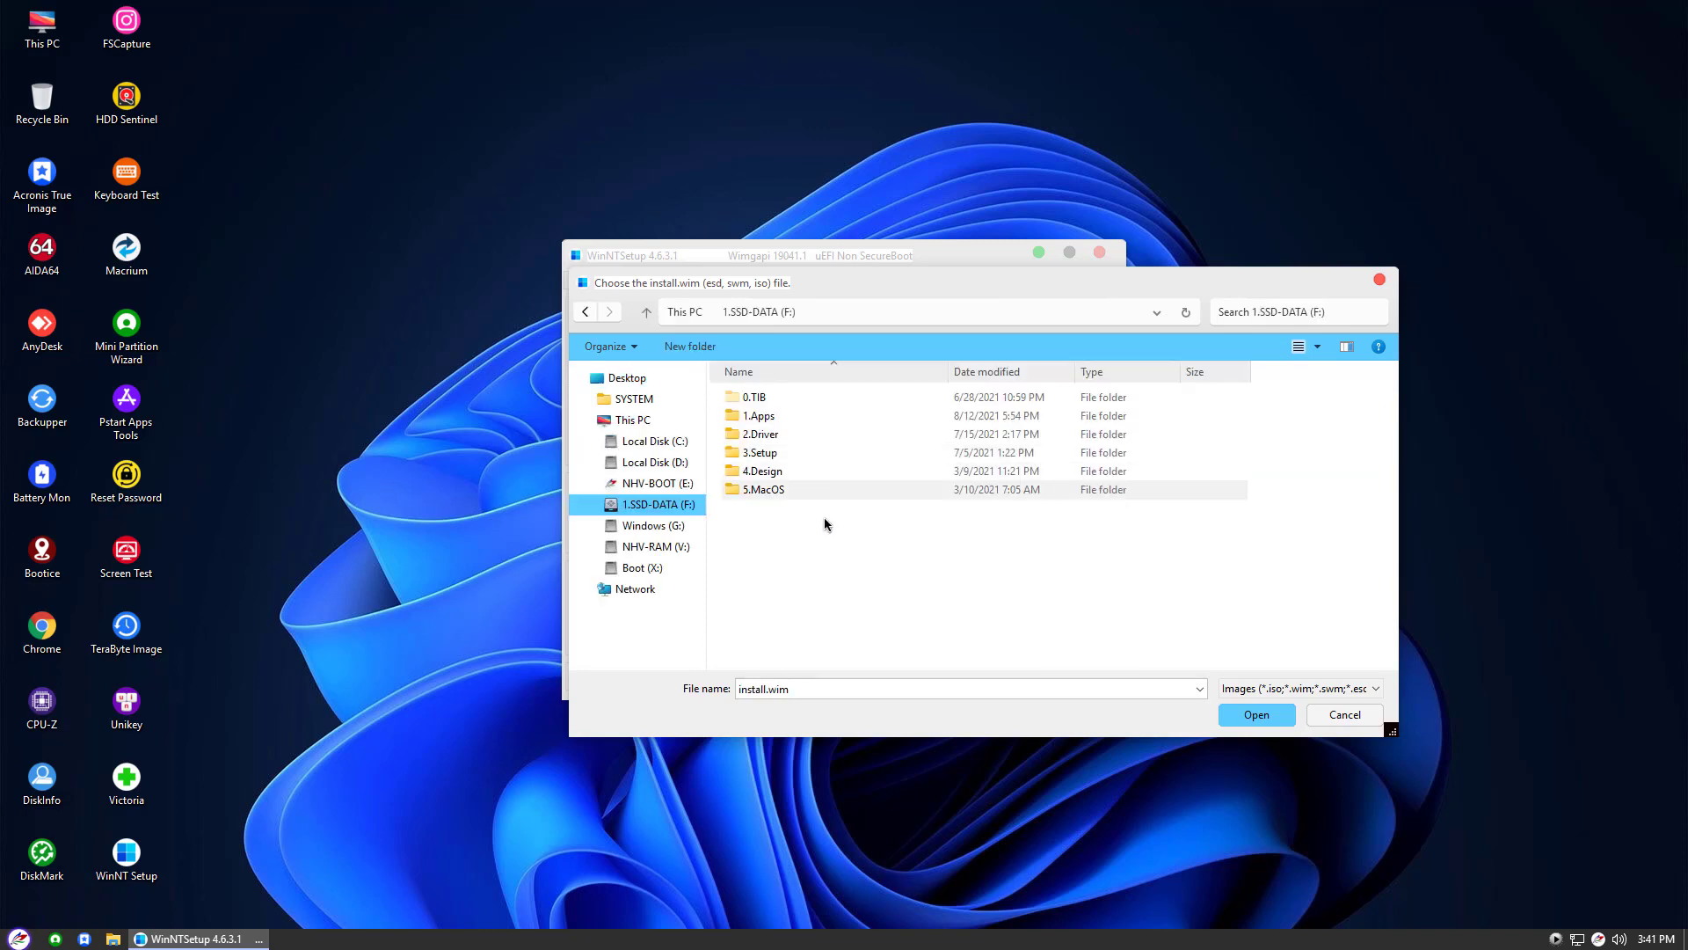
pyautogui.doubleClick(778, 456)
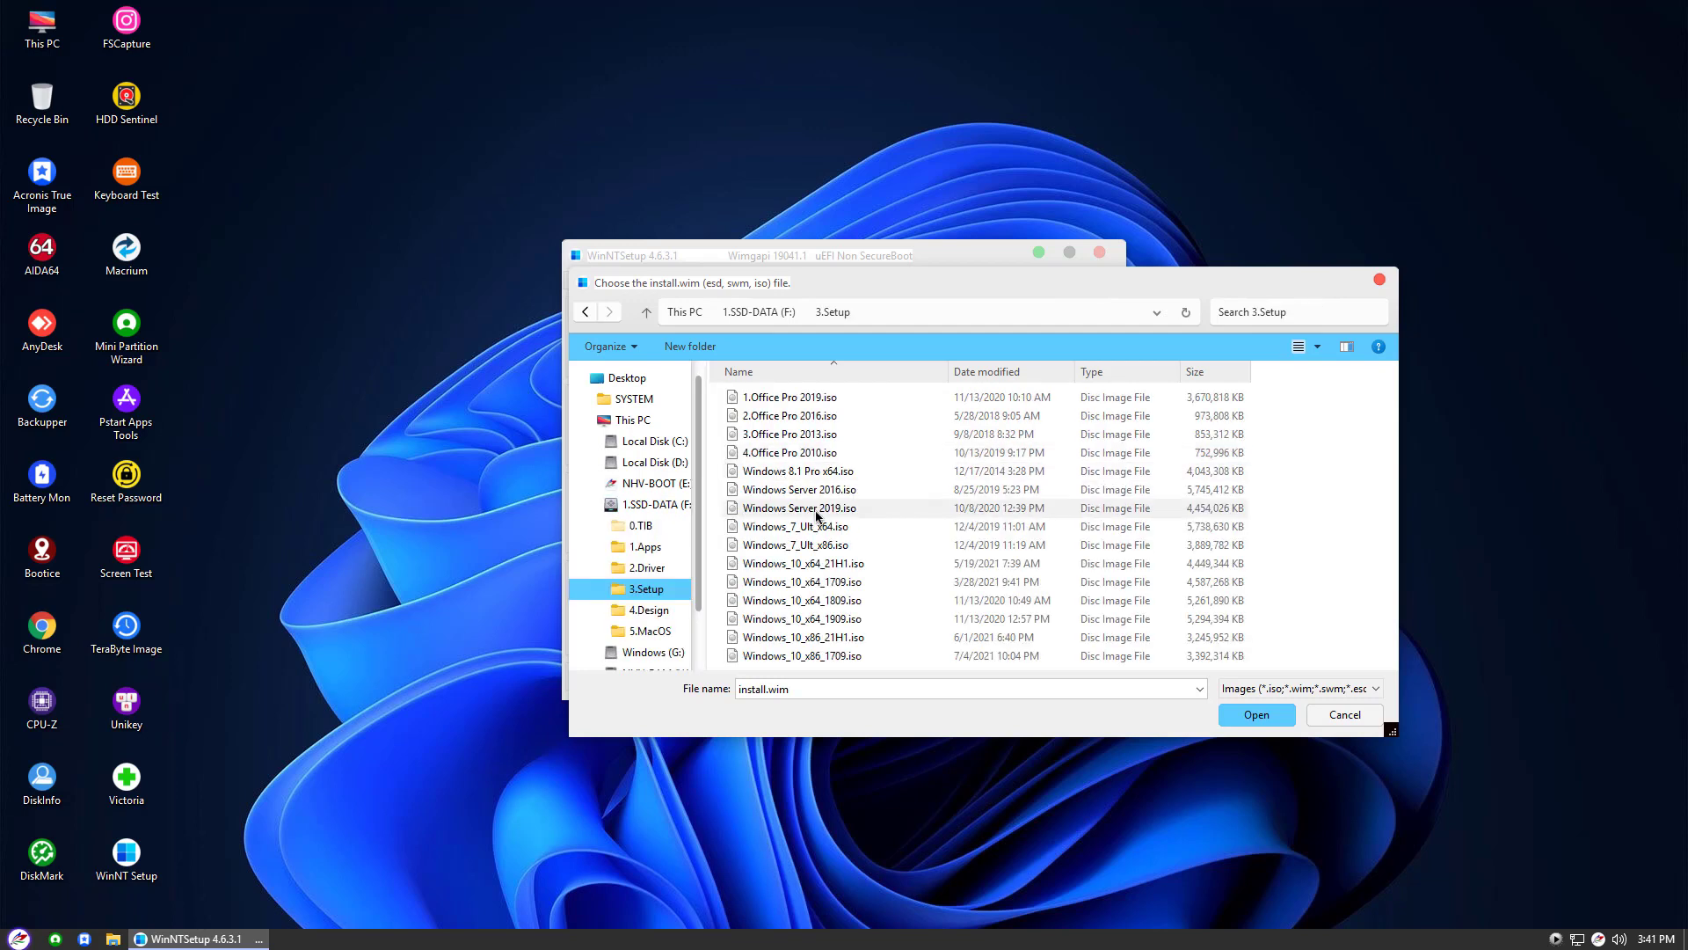
pyautogui.click(839, 565)
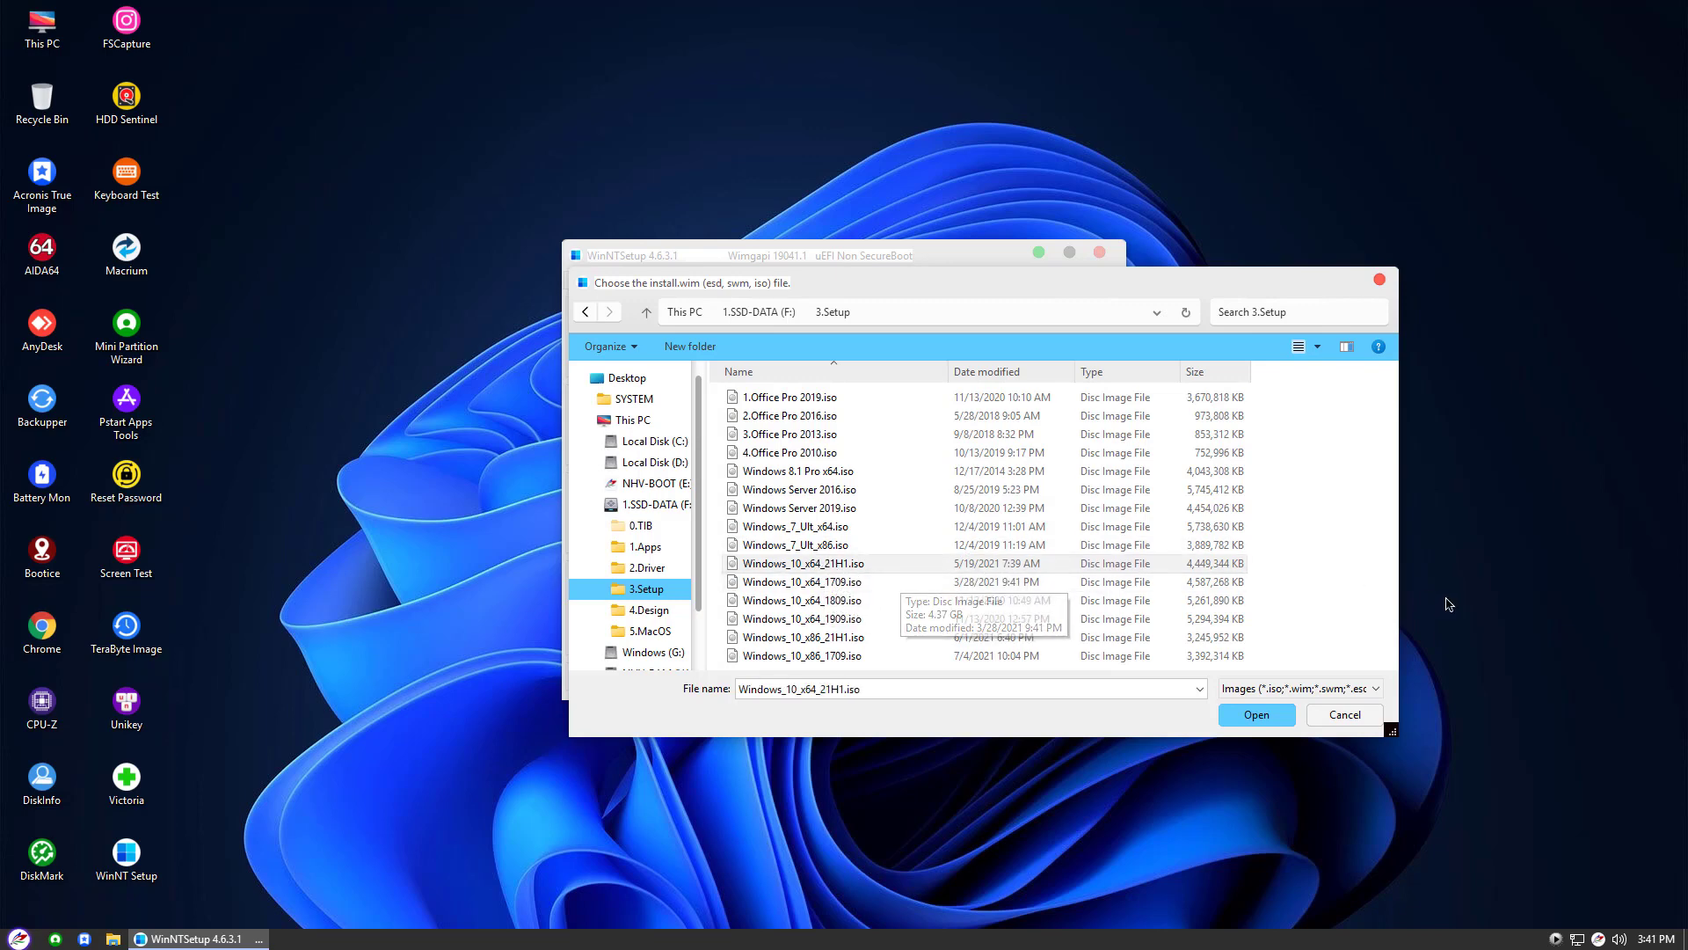
pyautogui.click(1256, 712)
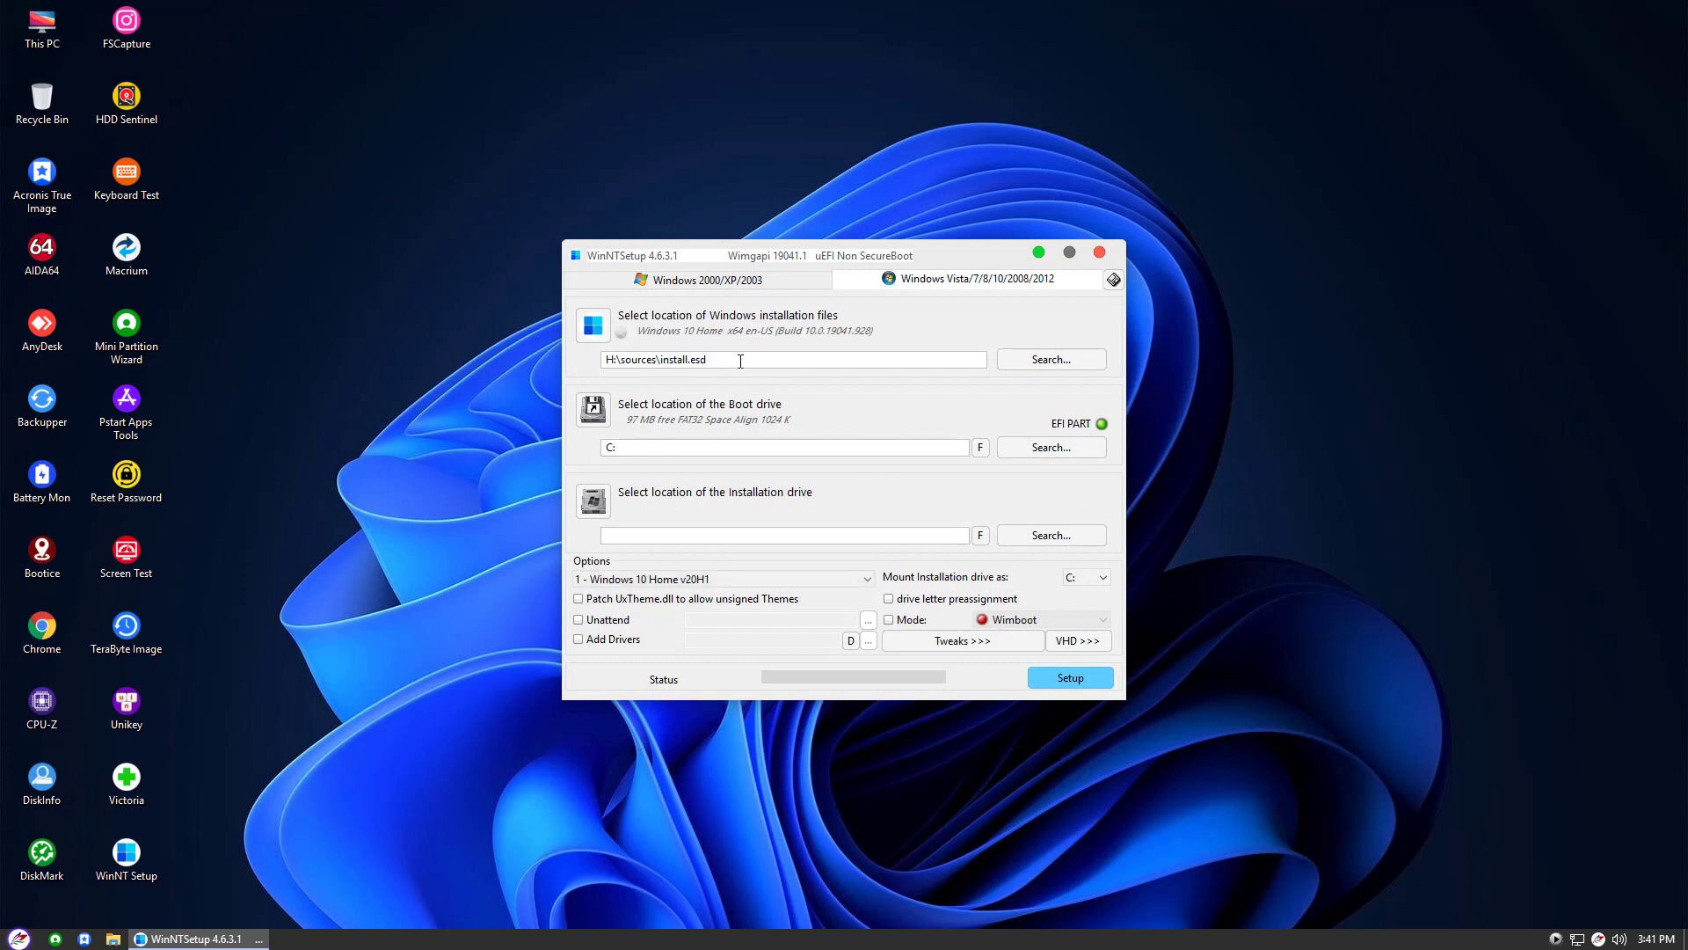
# Check the installation file path, then look in This PC to identify the boot and Windows partitions.
pyautogui.doubleClick(715, 367)
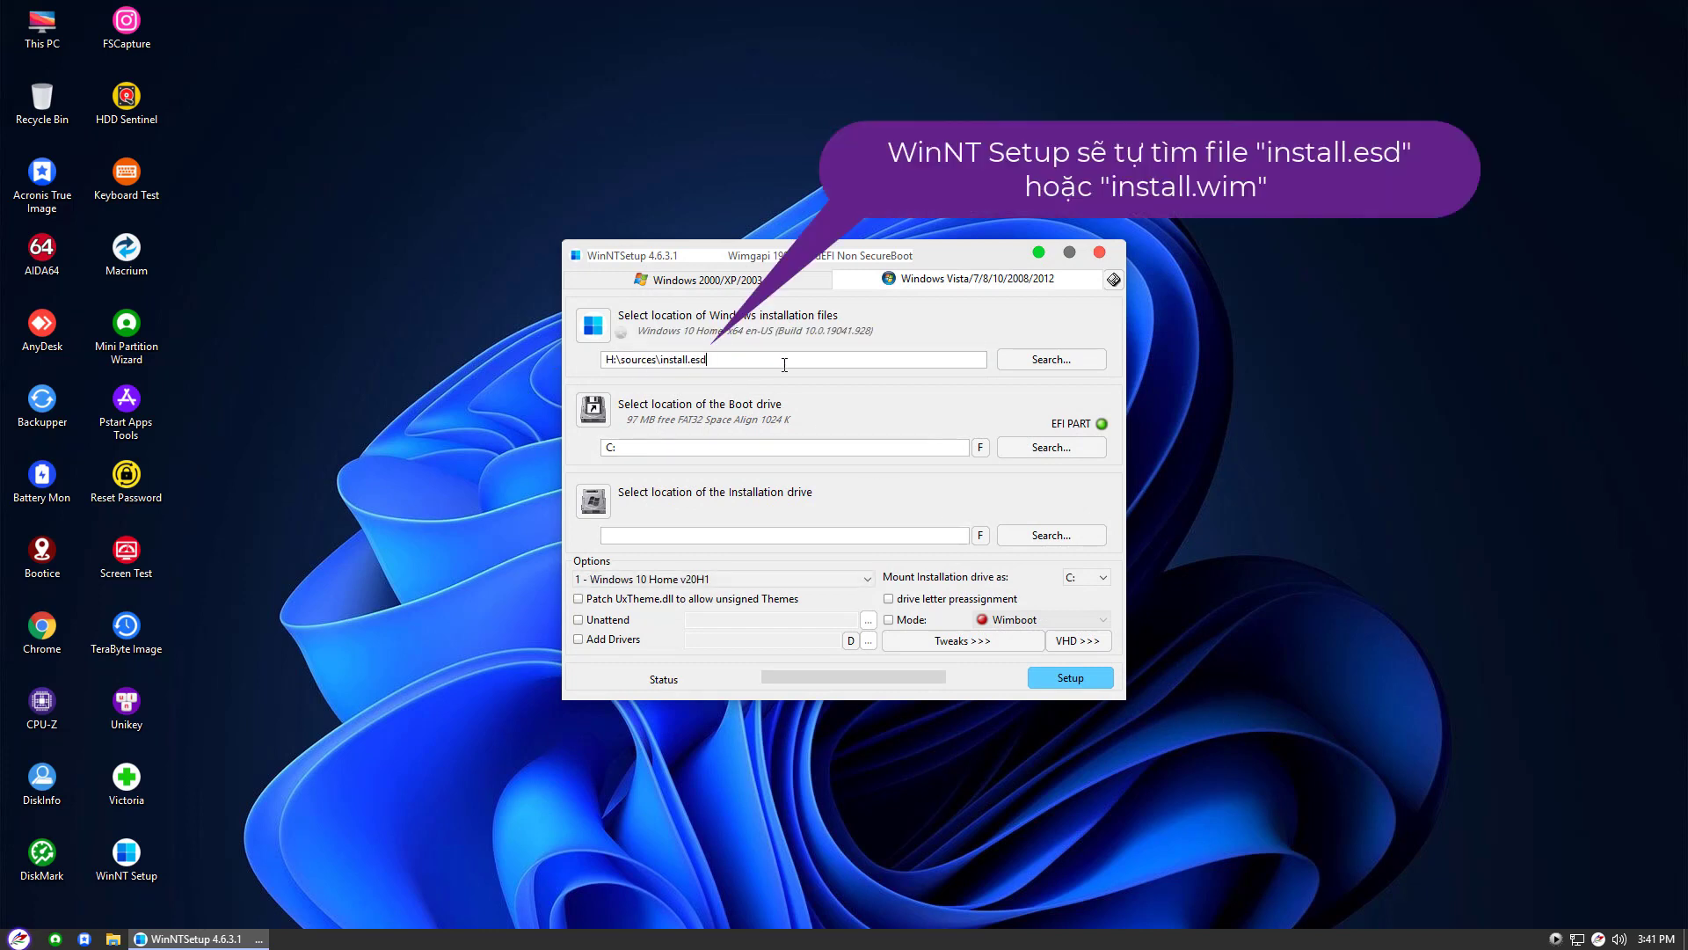
pyautogui.click(429, 363)
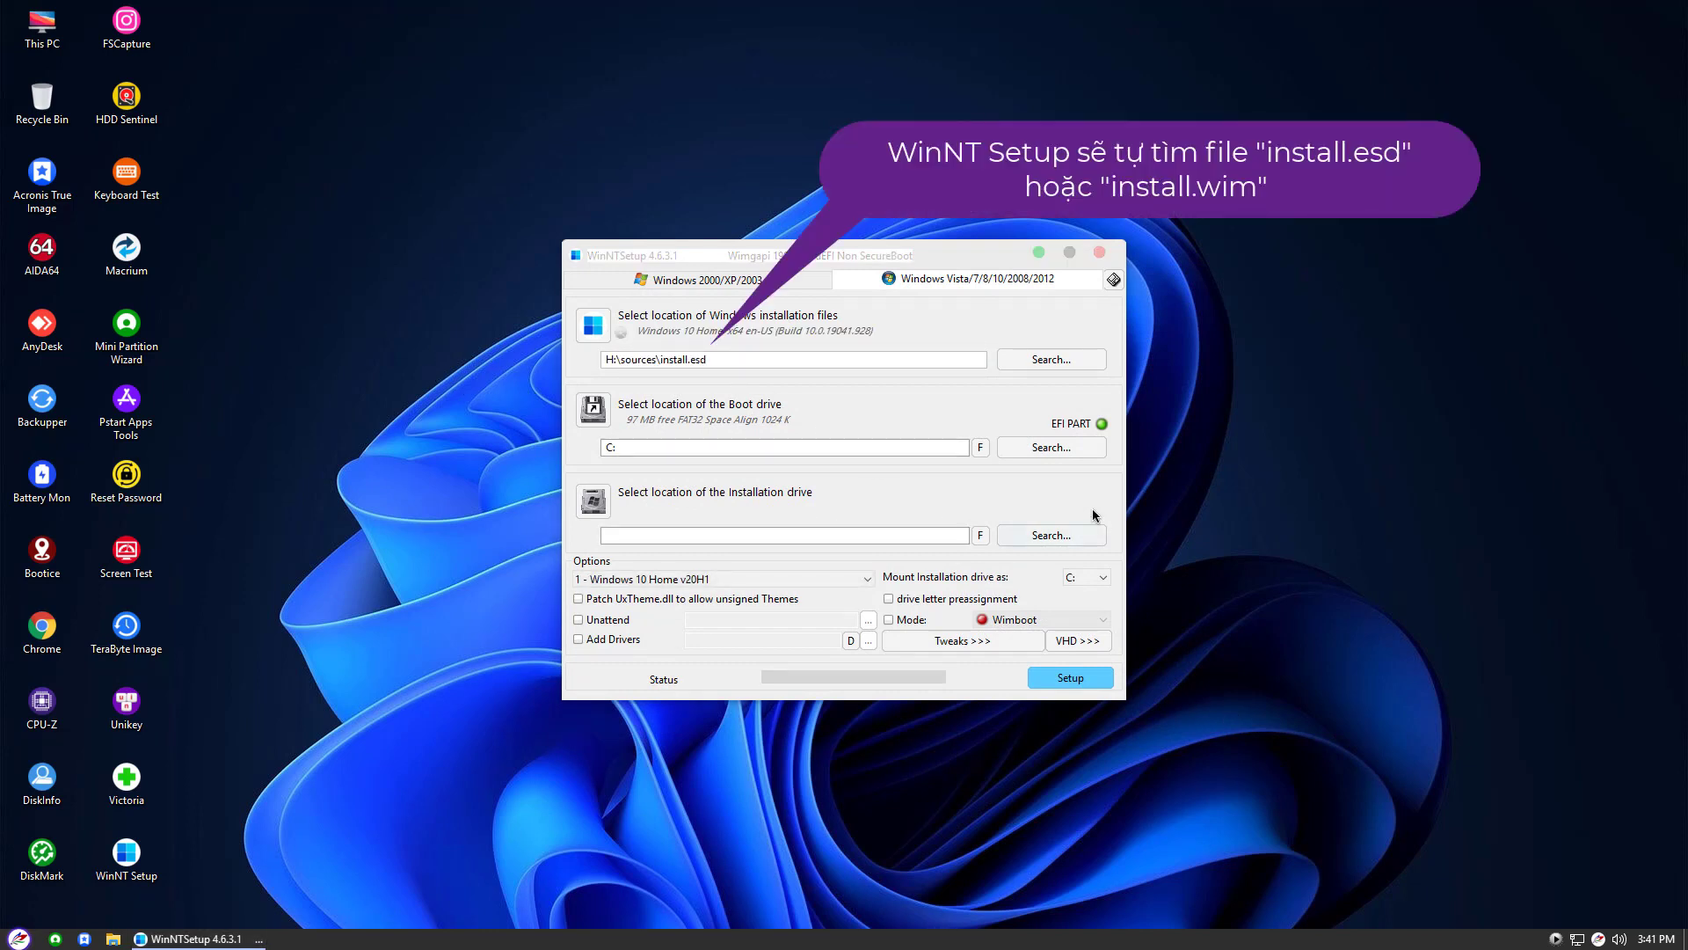
pyautogui.doubleClick(49, 46)
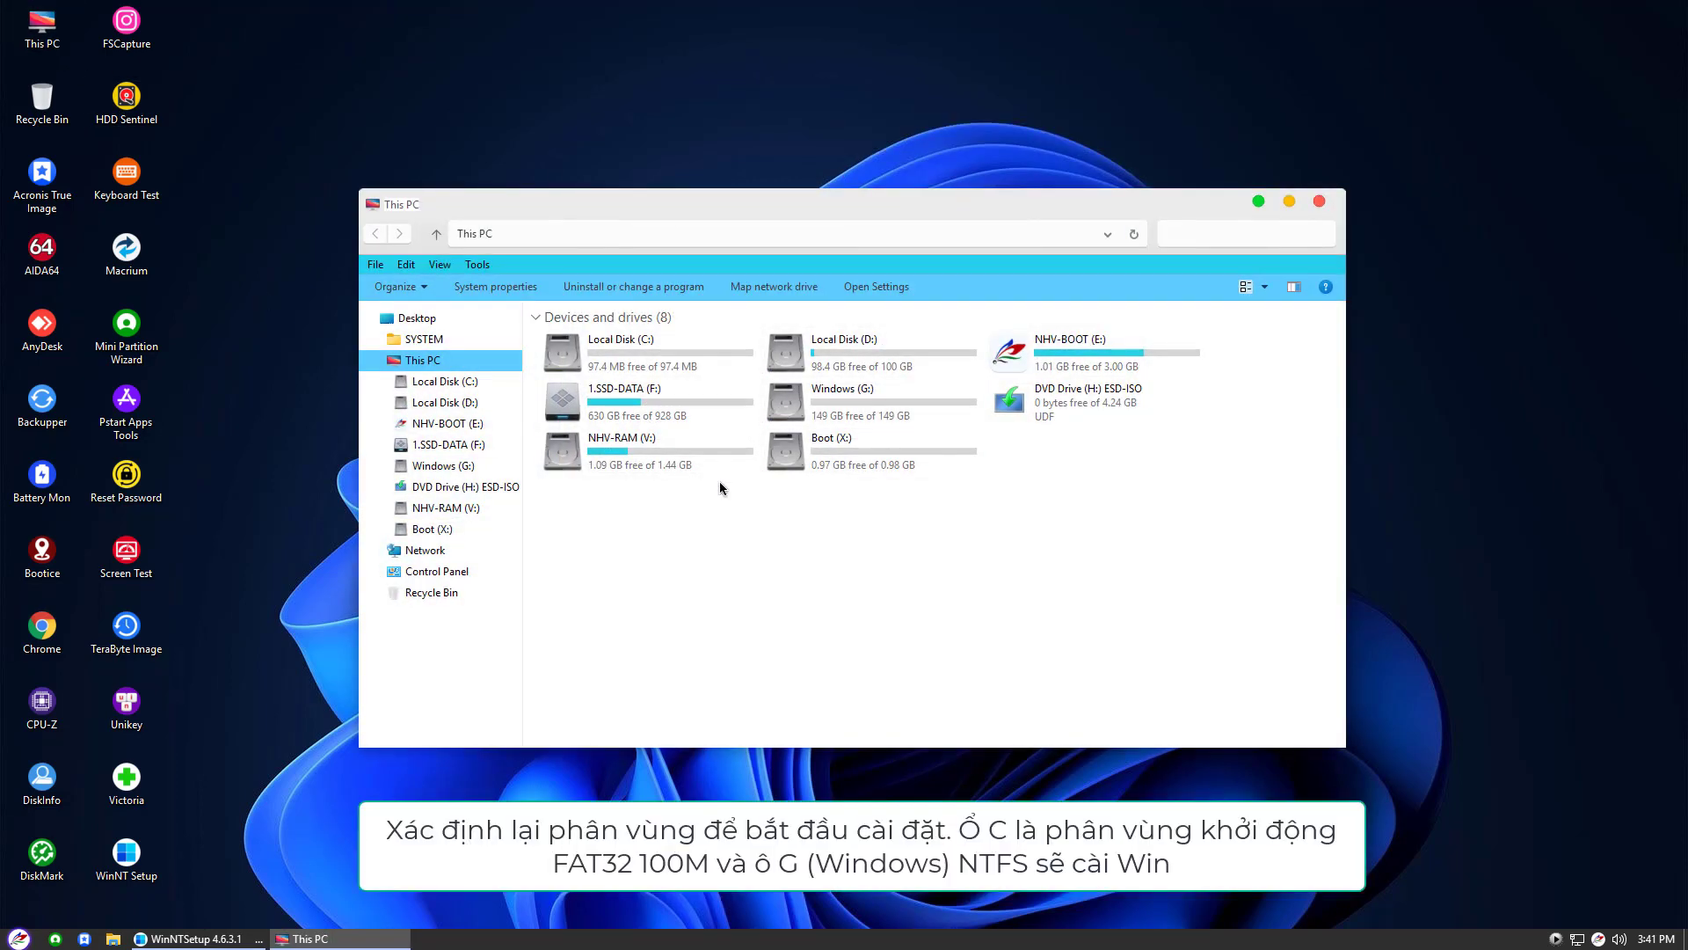
pyautogui.click(895, 415)
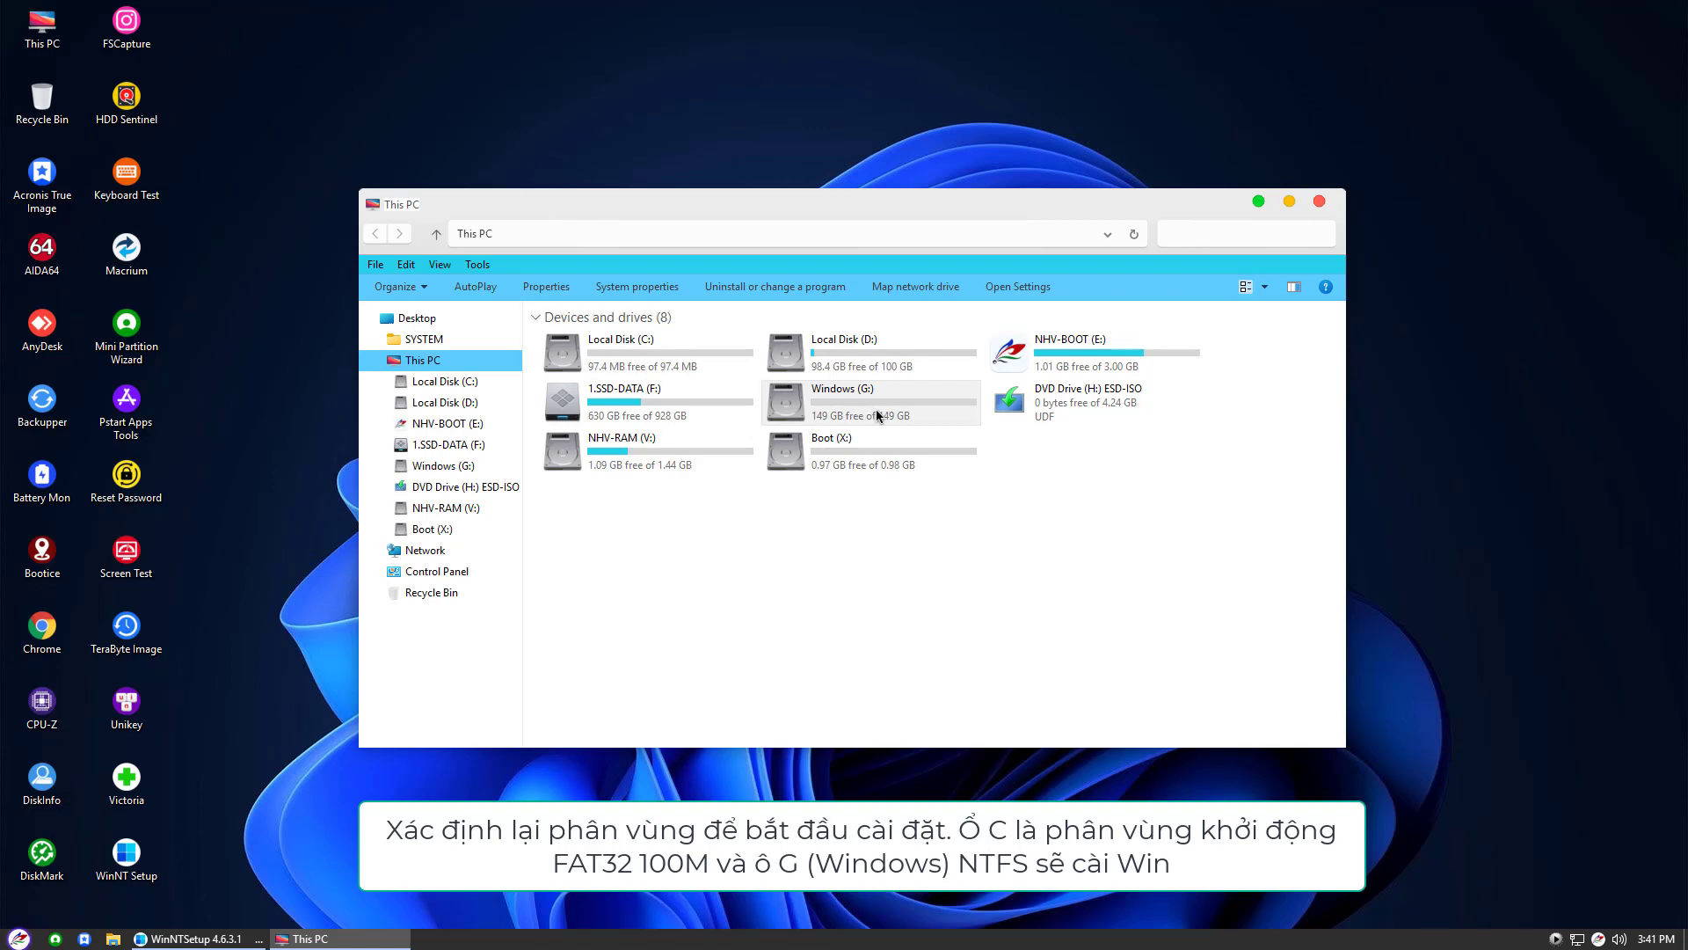
pyautogui.click(1319, 202)
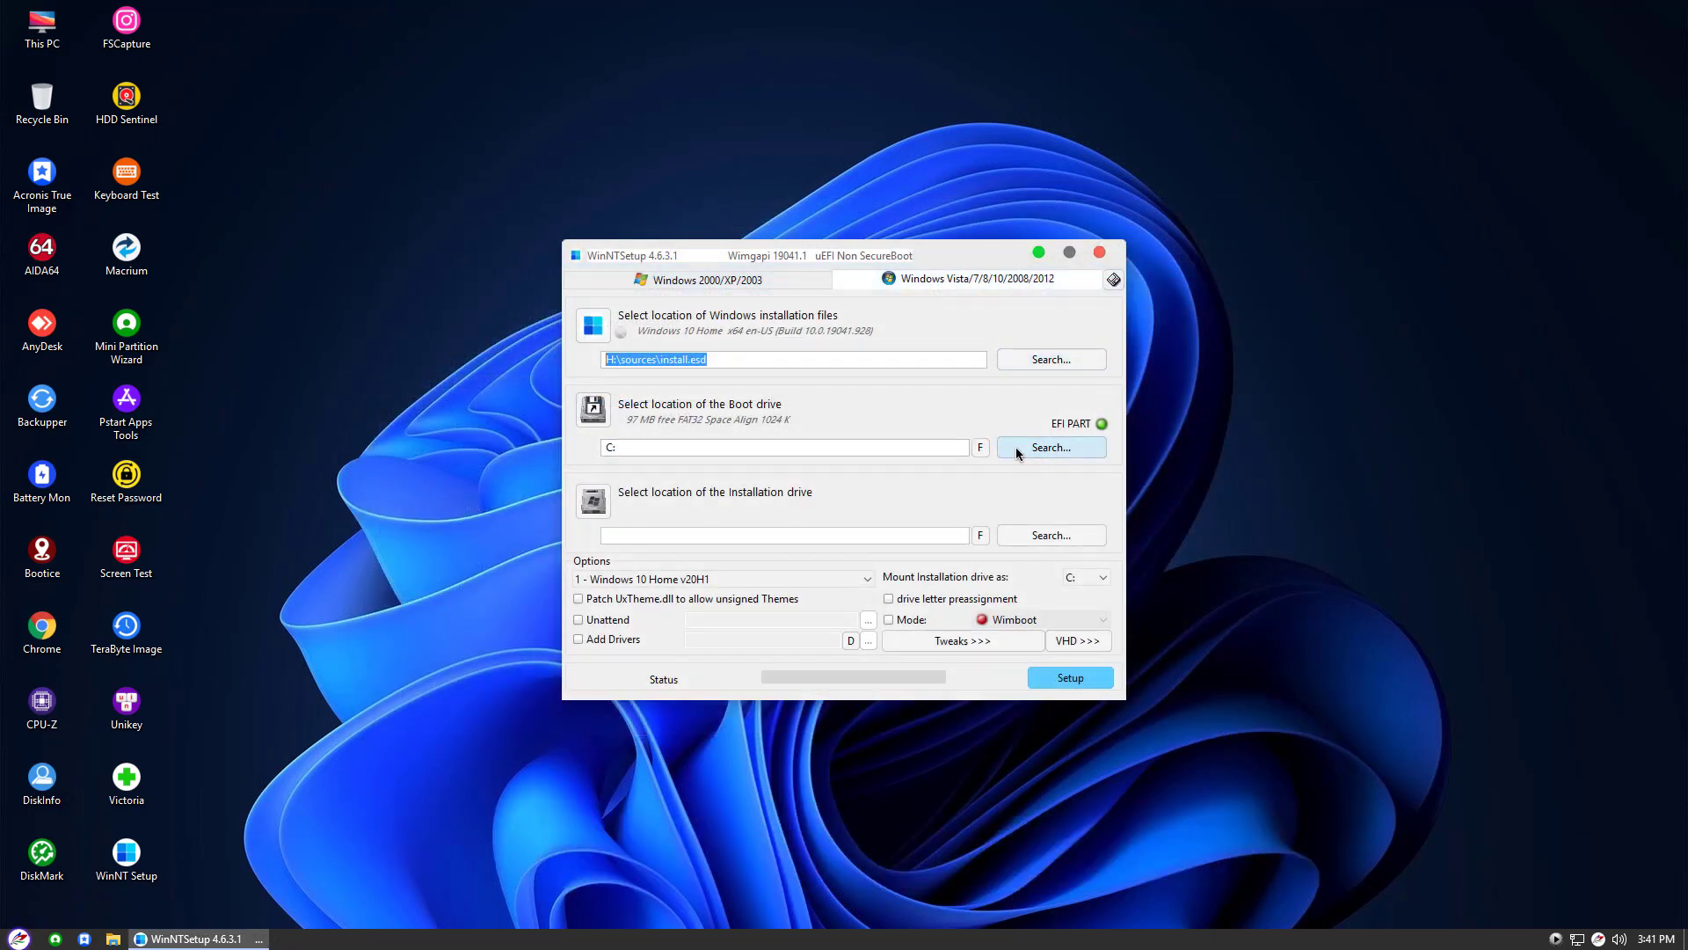
# Set Windows (G:) as the installation drive and Local Disk (C:) as the boot drive.
pyautogui.click(1040, 536)
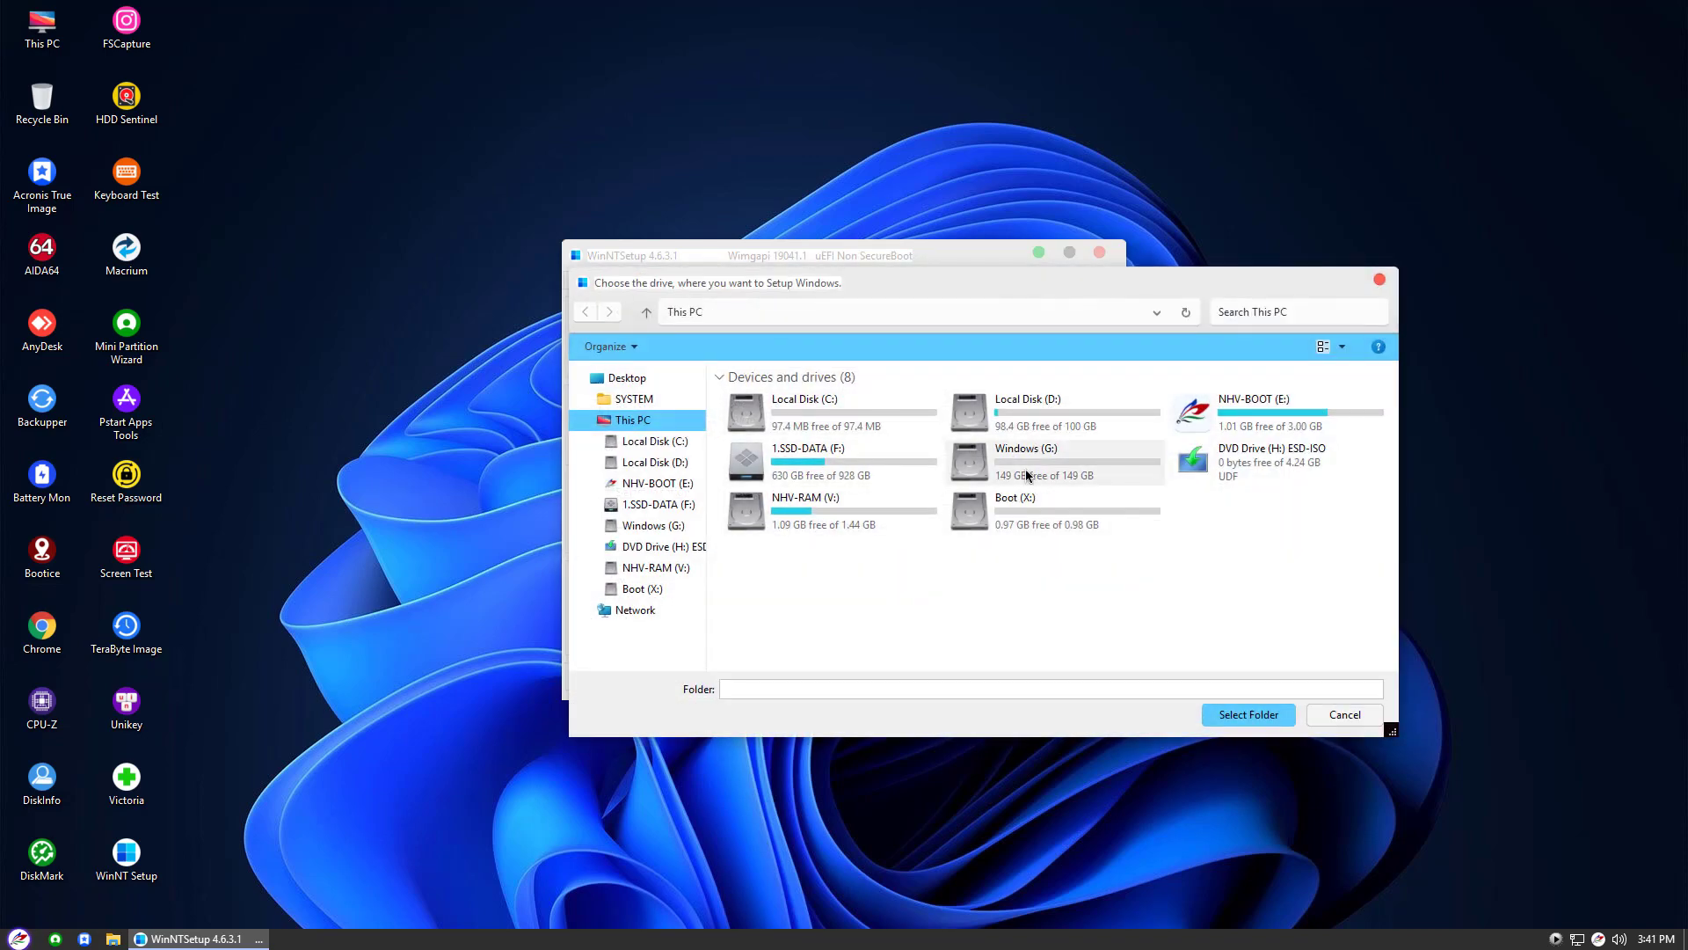
pyautogui.click(1054, 466)
pyautogui.click(1253, 714)
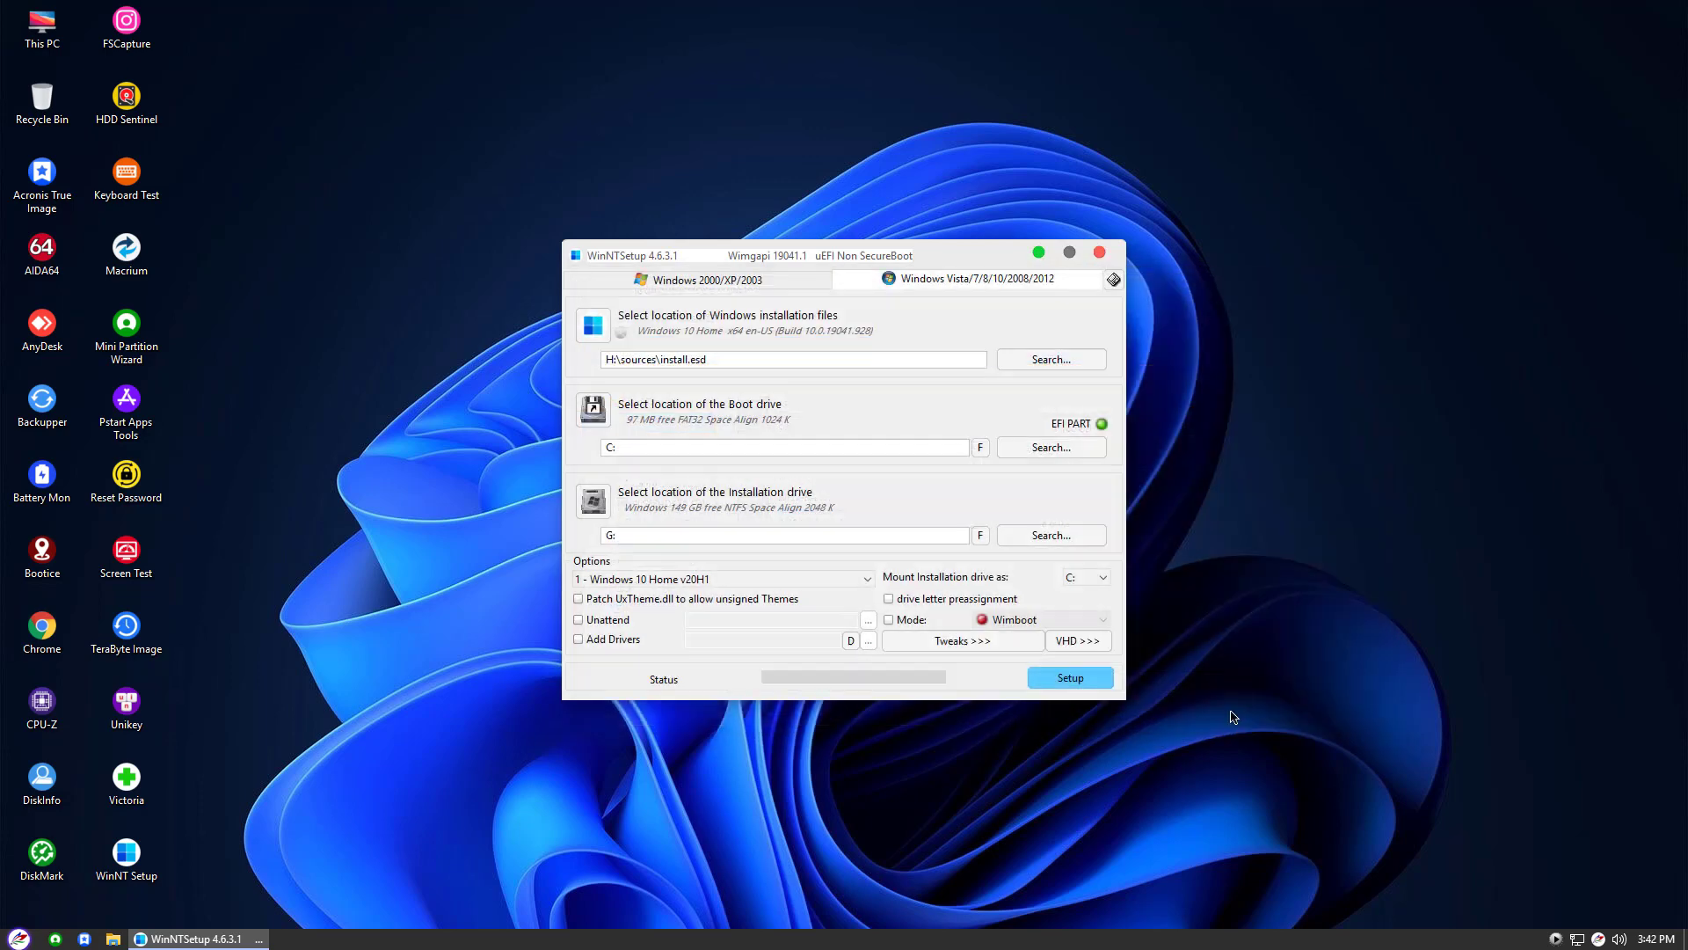
pyautogui.click(1050, 447)
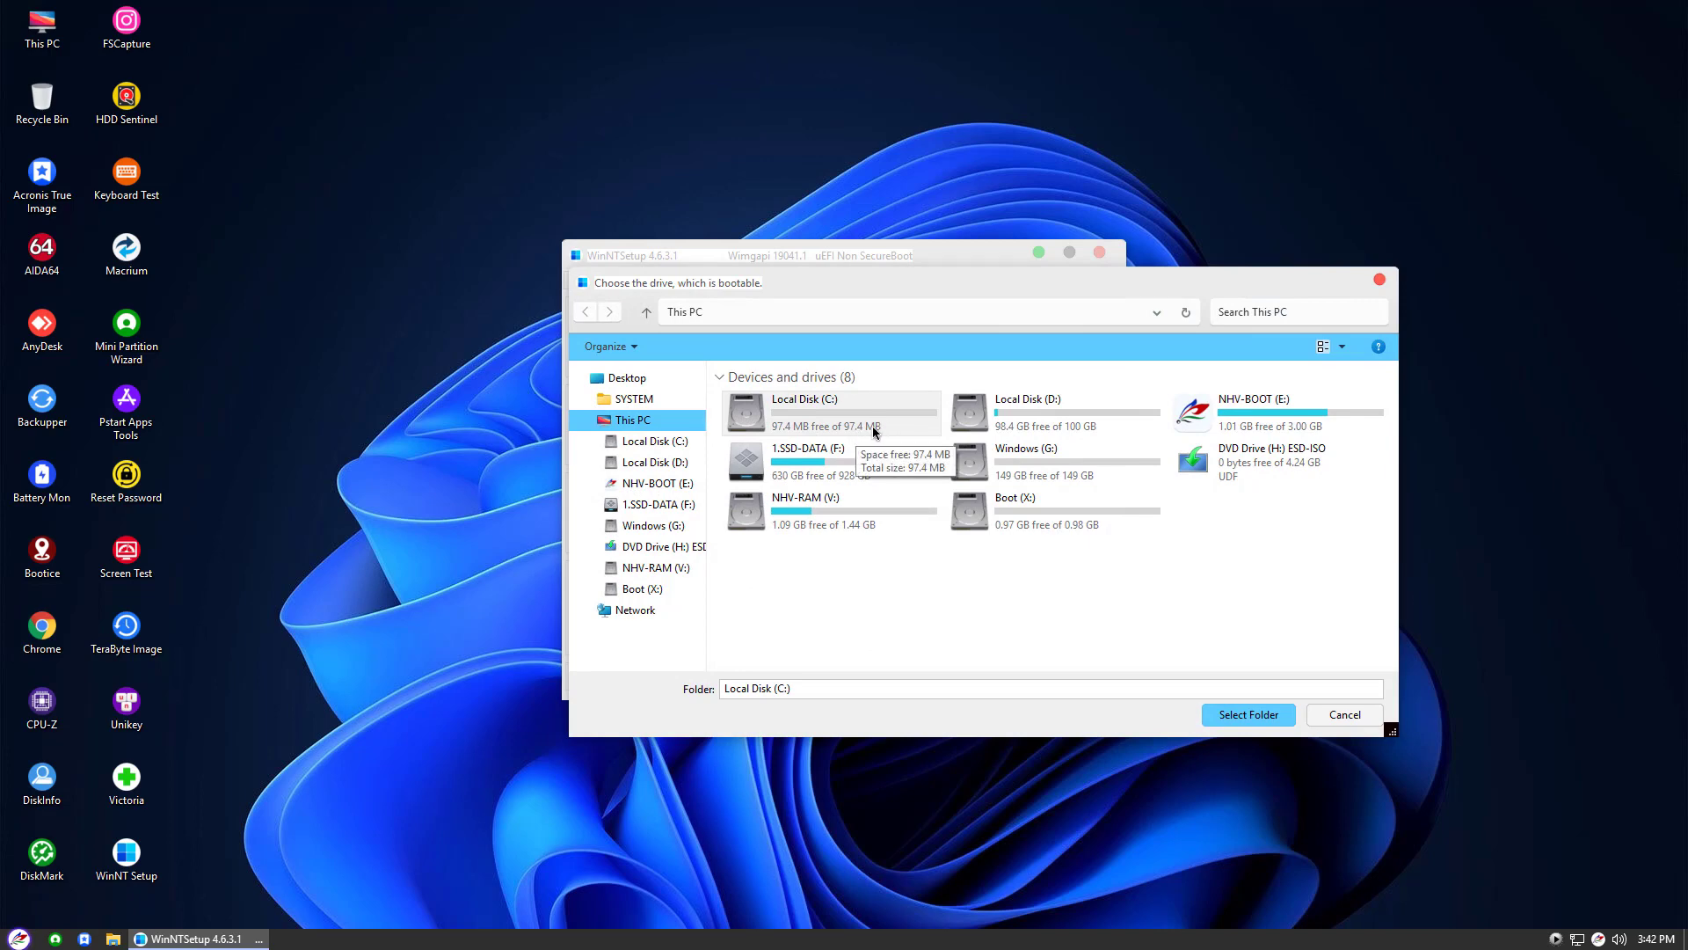
pyautogui.click(1240, 715)
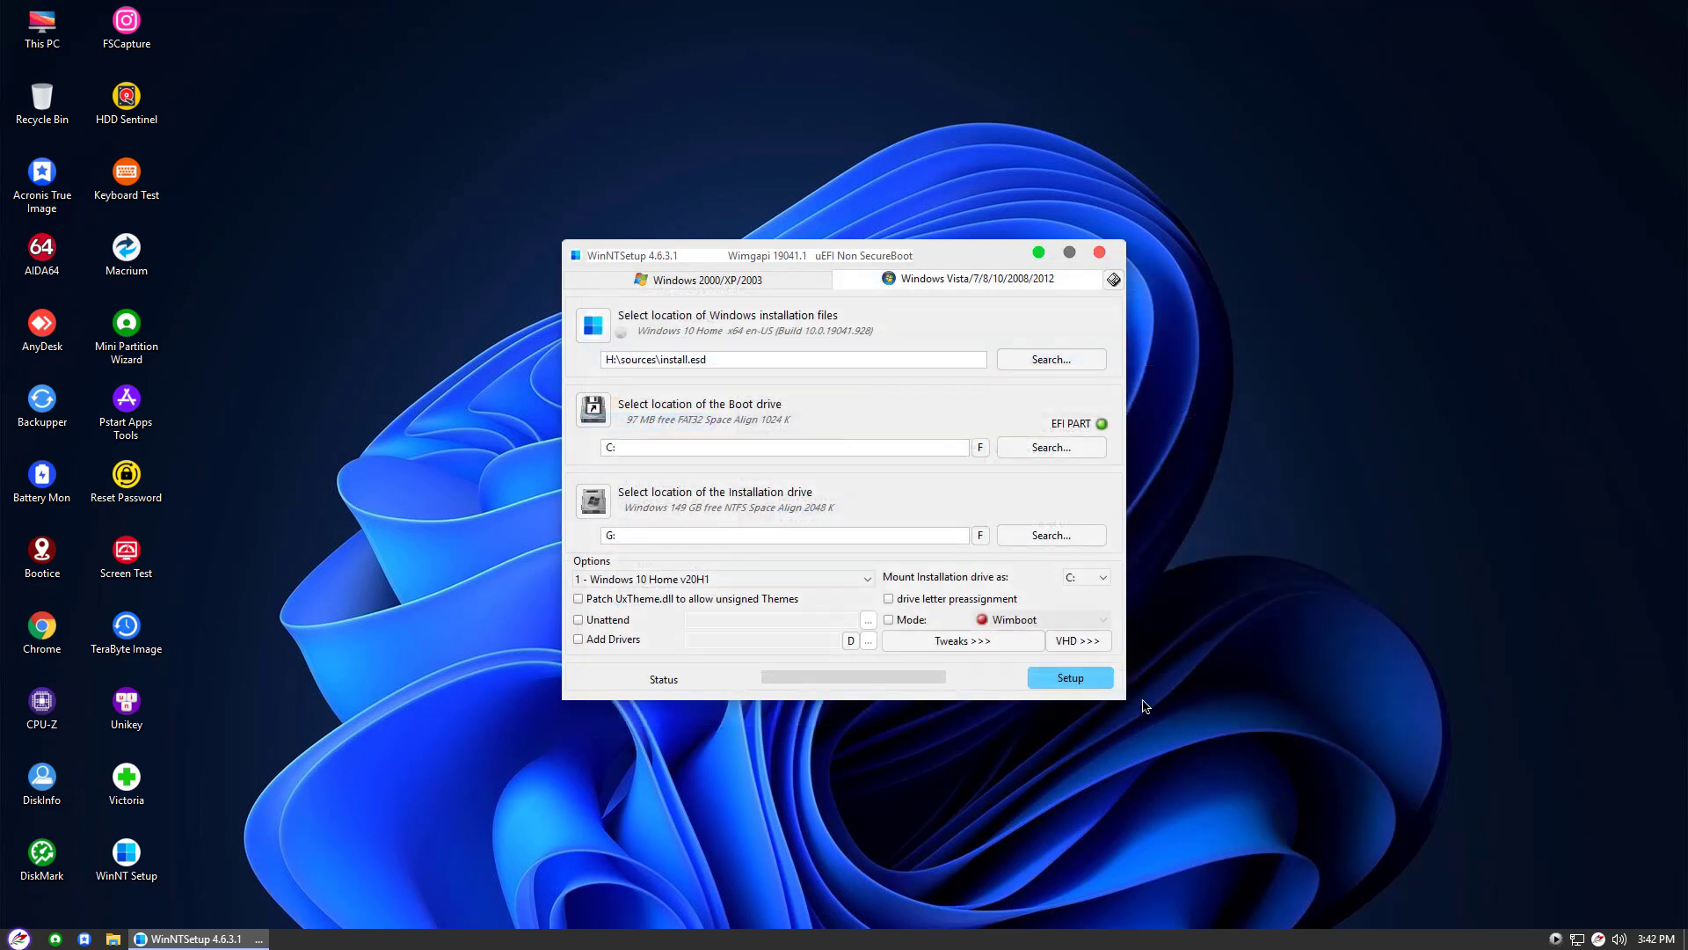
# Enable drive letter preassignment and select the 6 - Windows 10 Pro v20H1 edition.
pyautogui.click(889, 600)
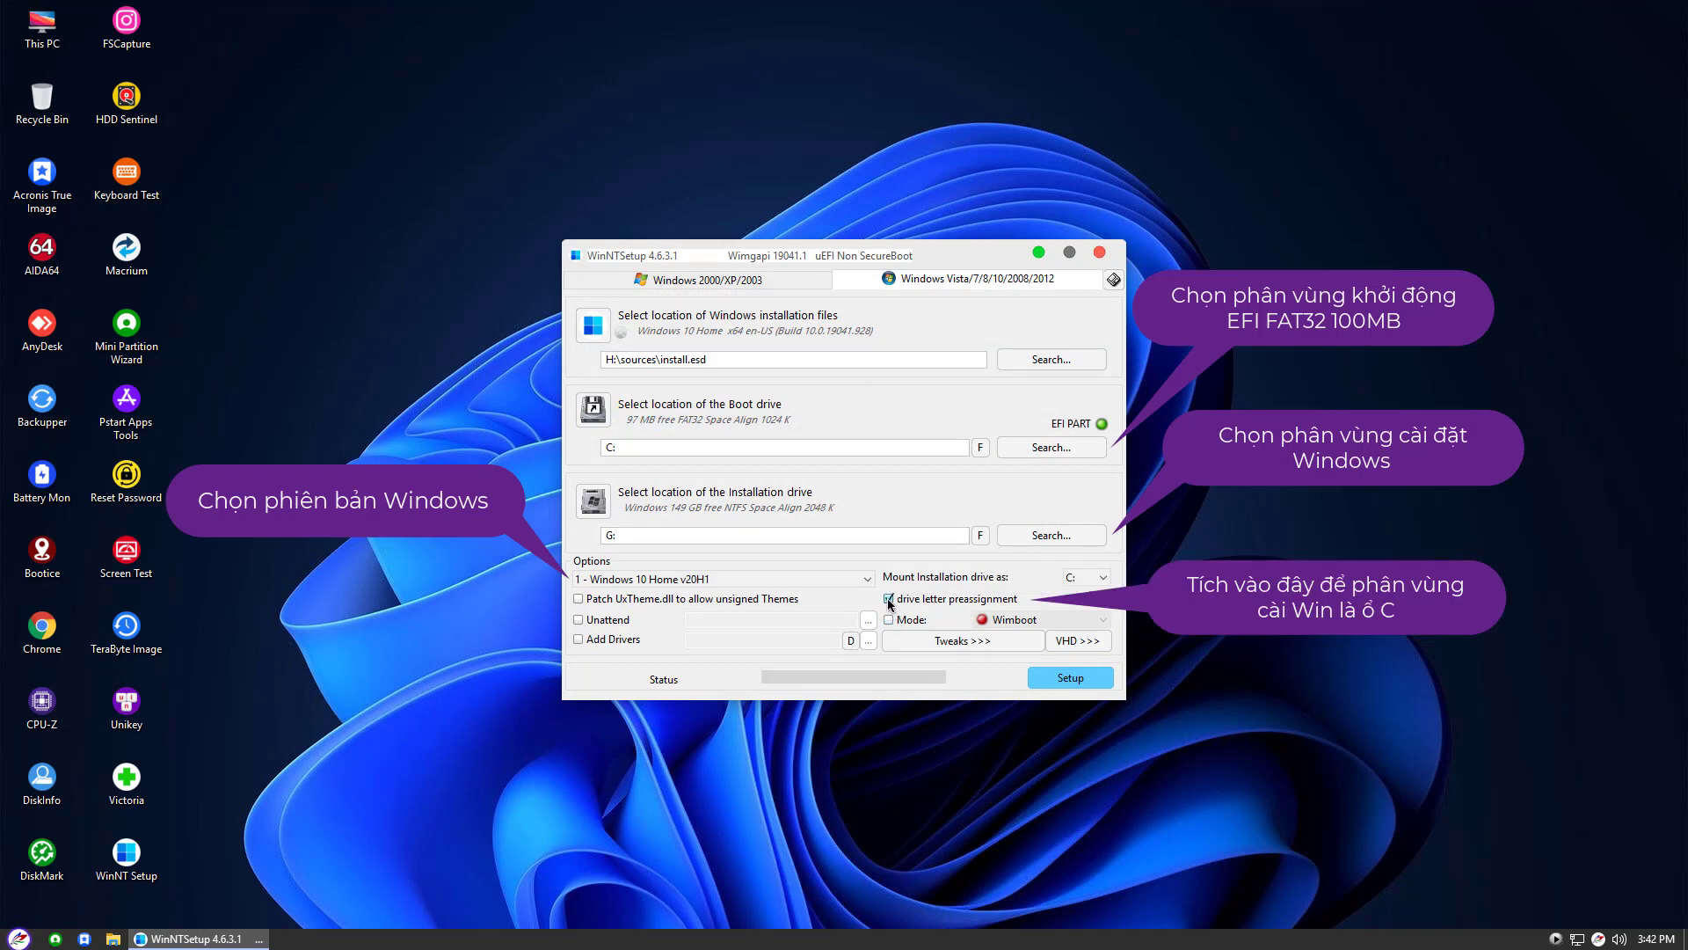
pyautogui.click(702, 581)
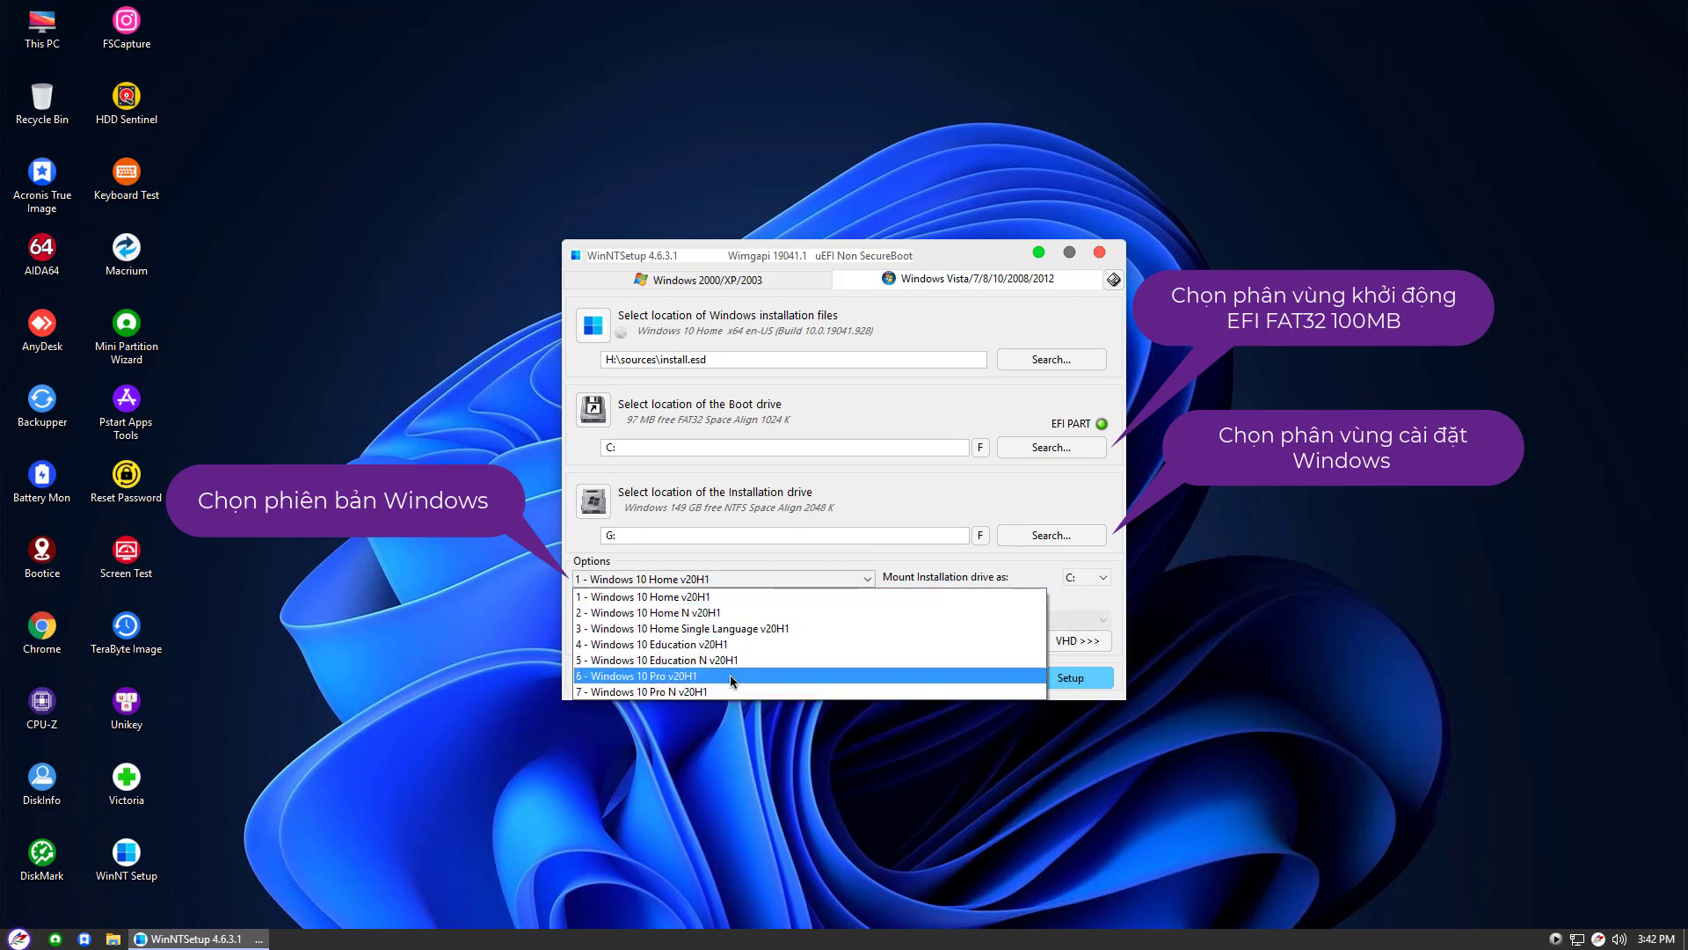
pyautogui.click(696, 678)
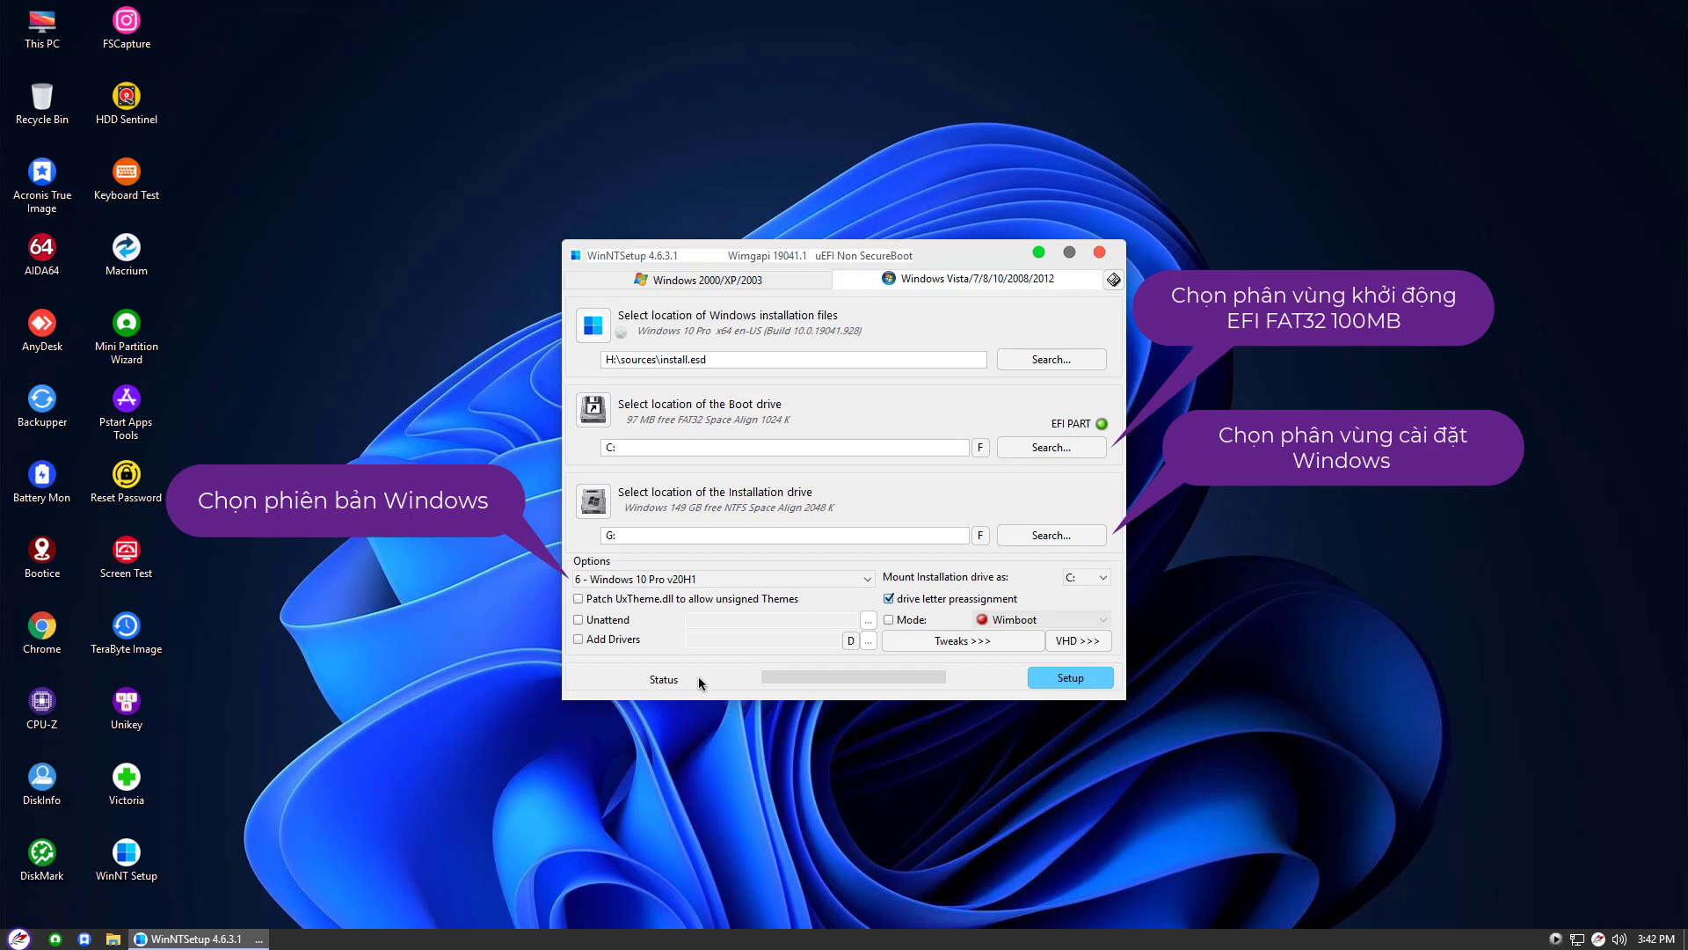
# Start the Windows setup with the default boot options and move the PStart window up to the top of the desktop.
pyautogui.click(1055, 681)
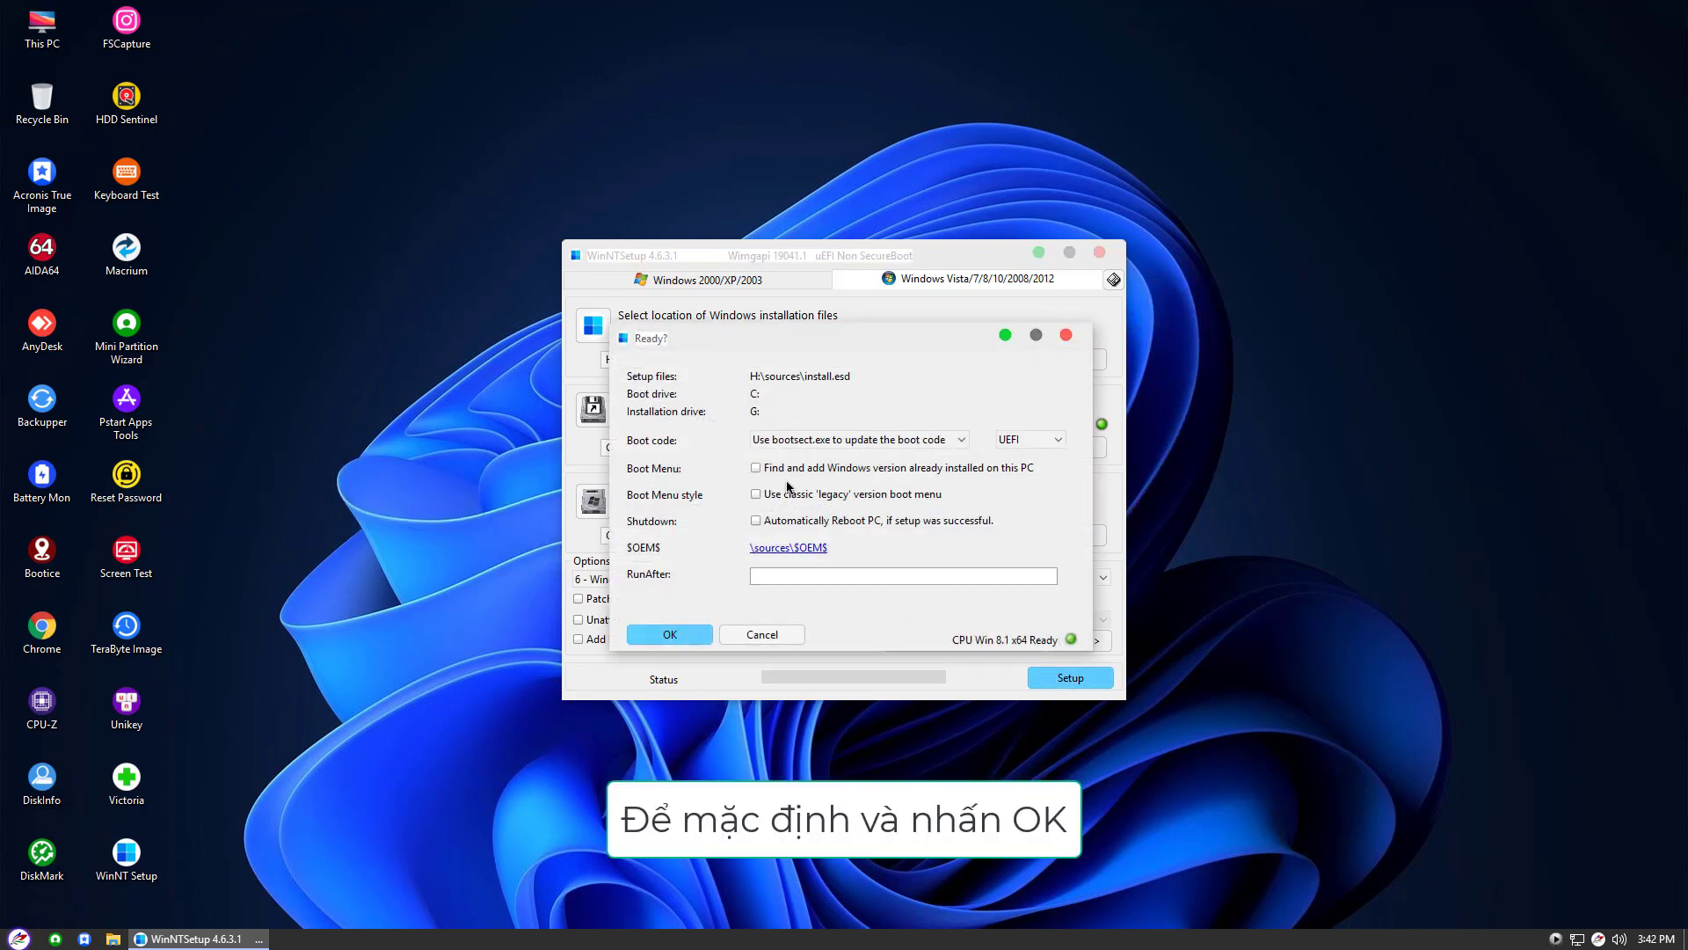
pyautogui.click(676, 637)
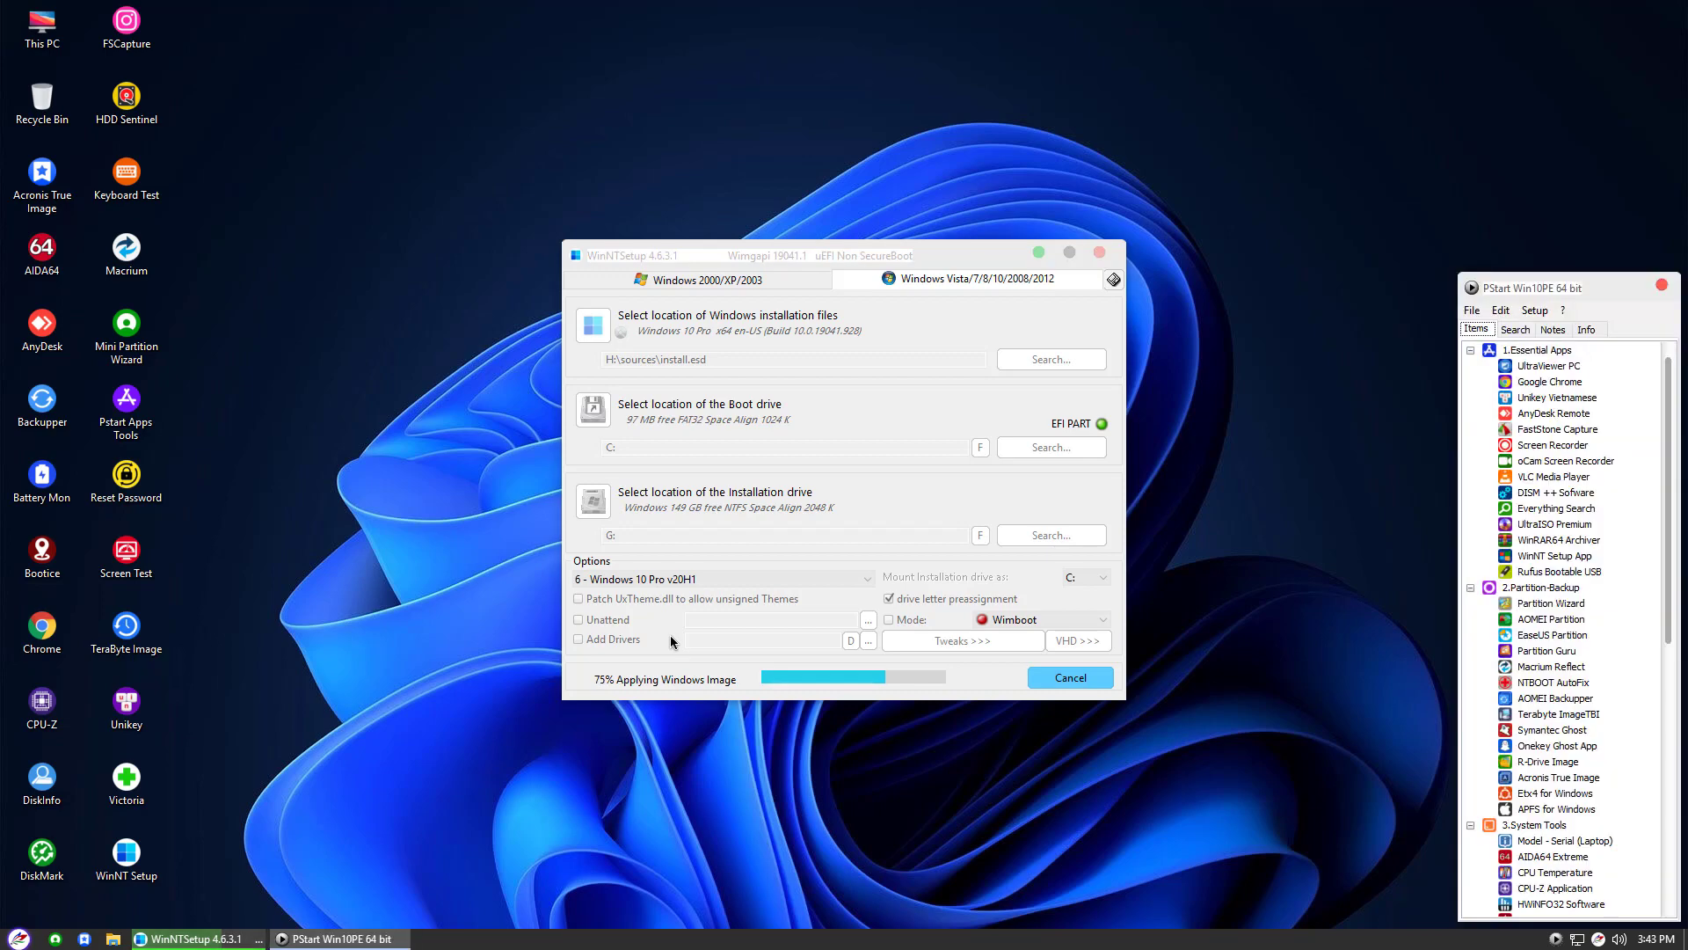
pyautogui.moveTo(1581, 278); pyautogui.dragTo(1581, 4)
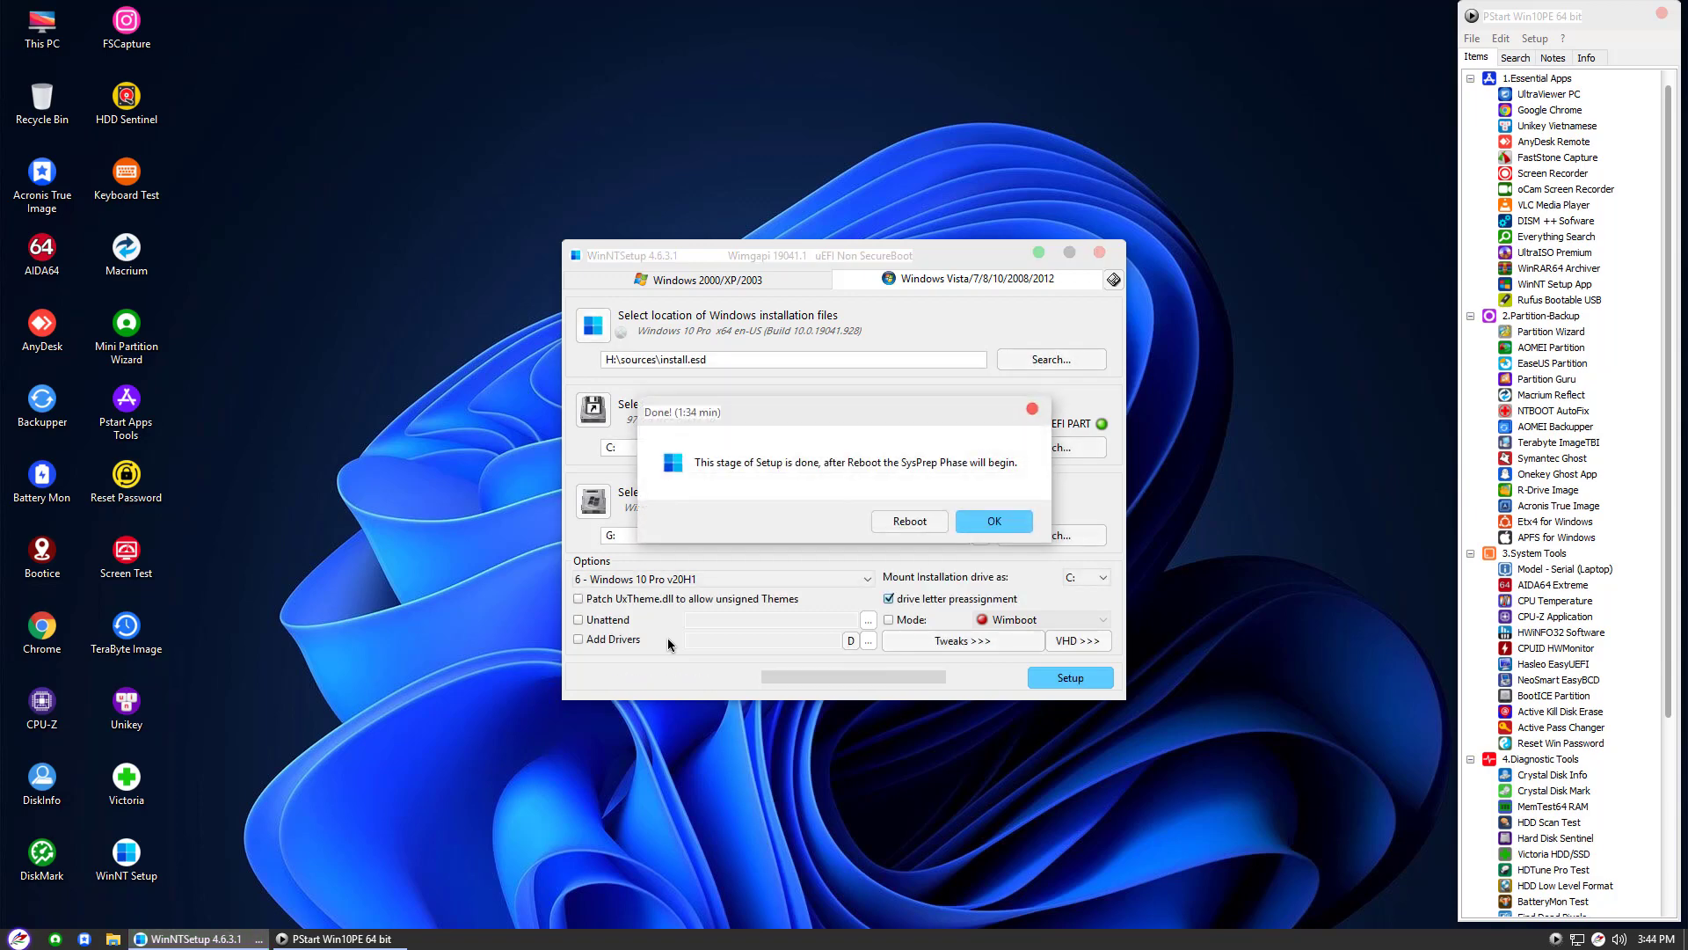
# Reboot the PC and confirm the United States region and the US keyboard layout, skipping a second layout.
pyautogui.click(911, 521)
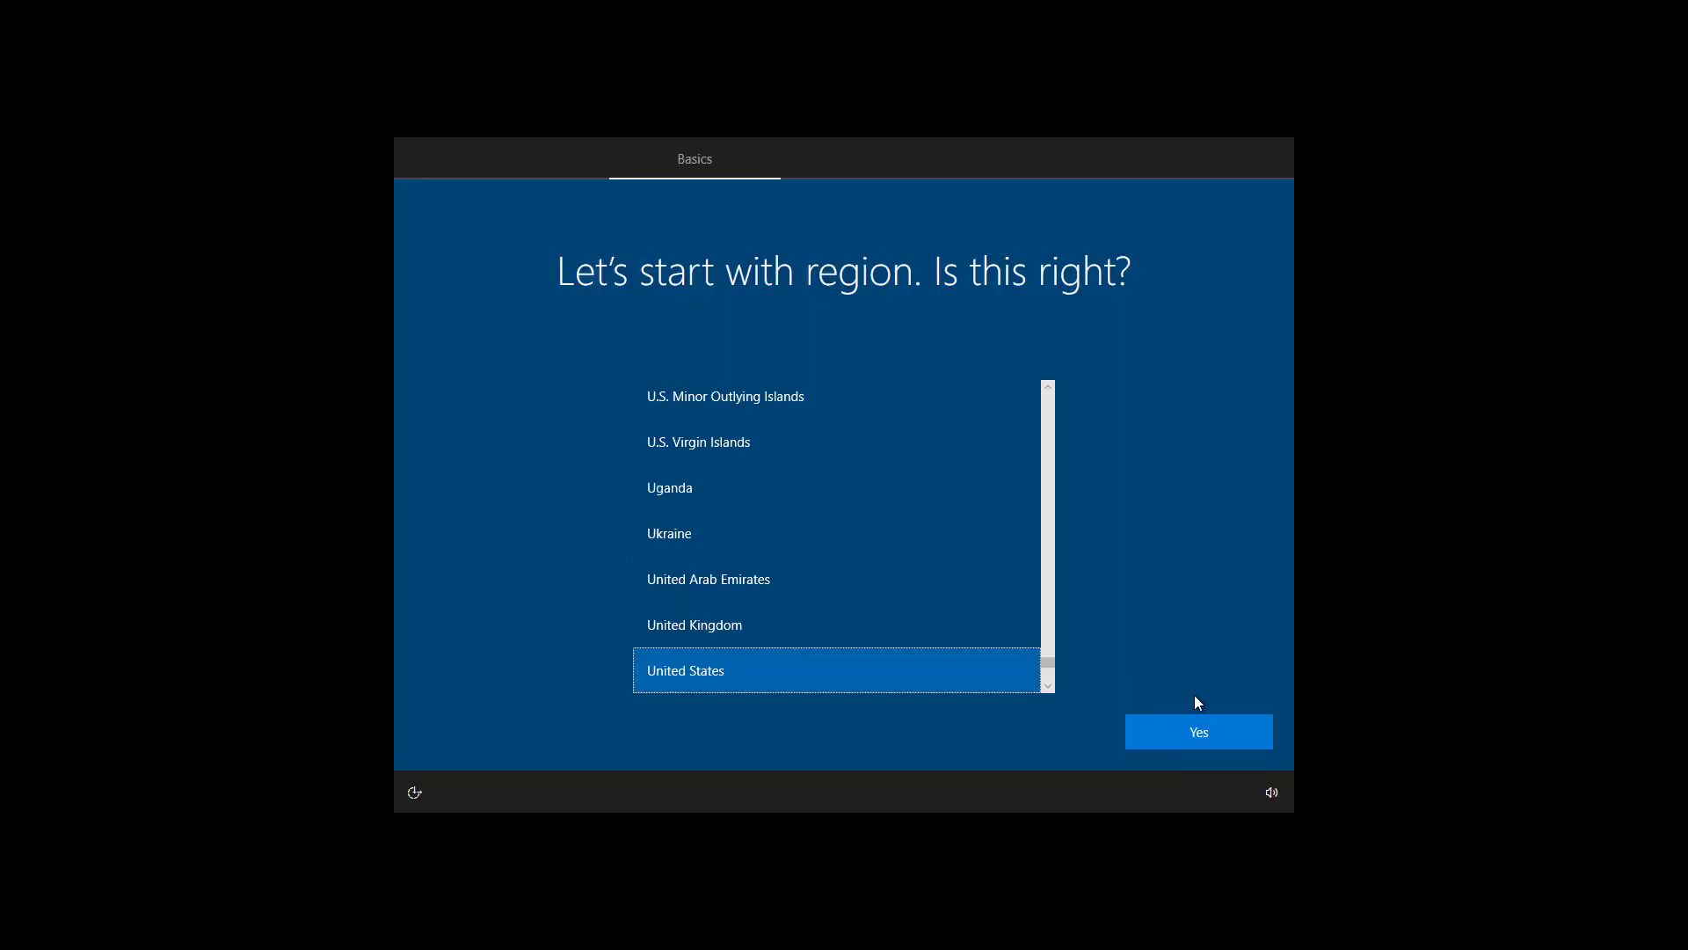
pyautogui.click(1198, 731)
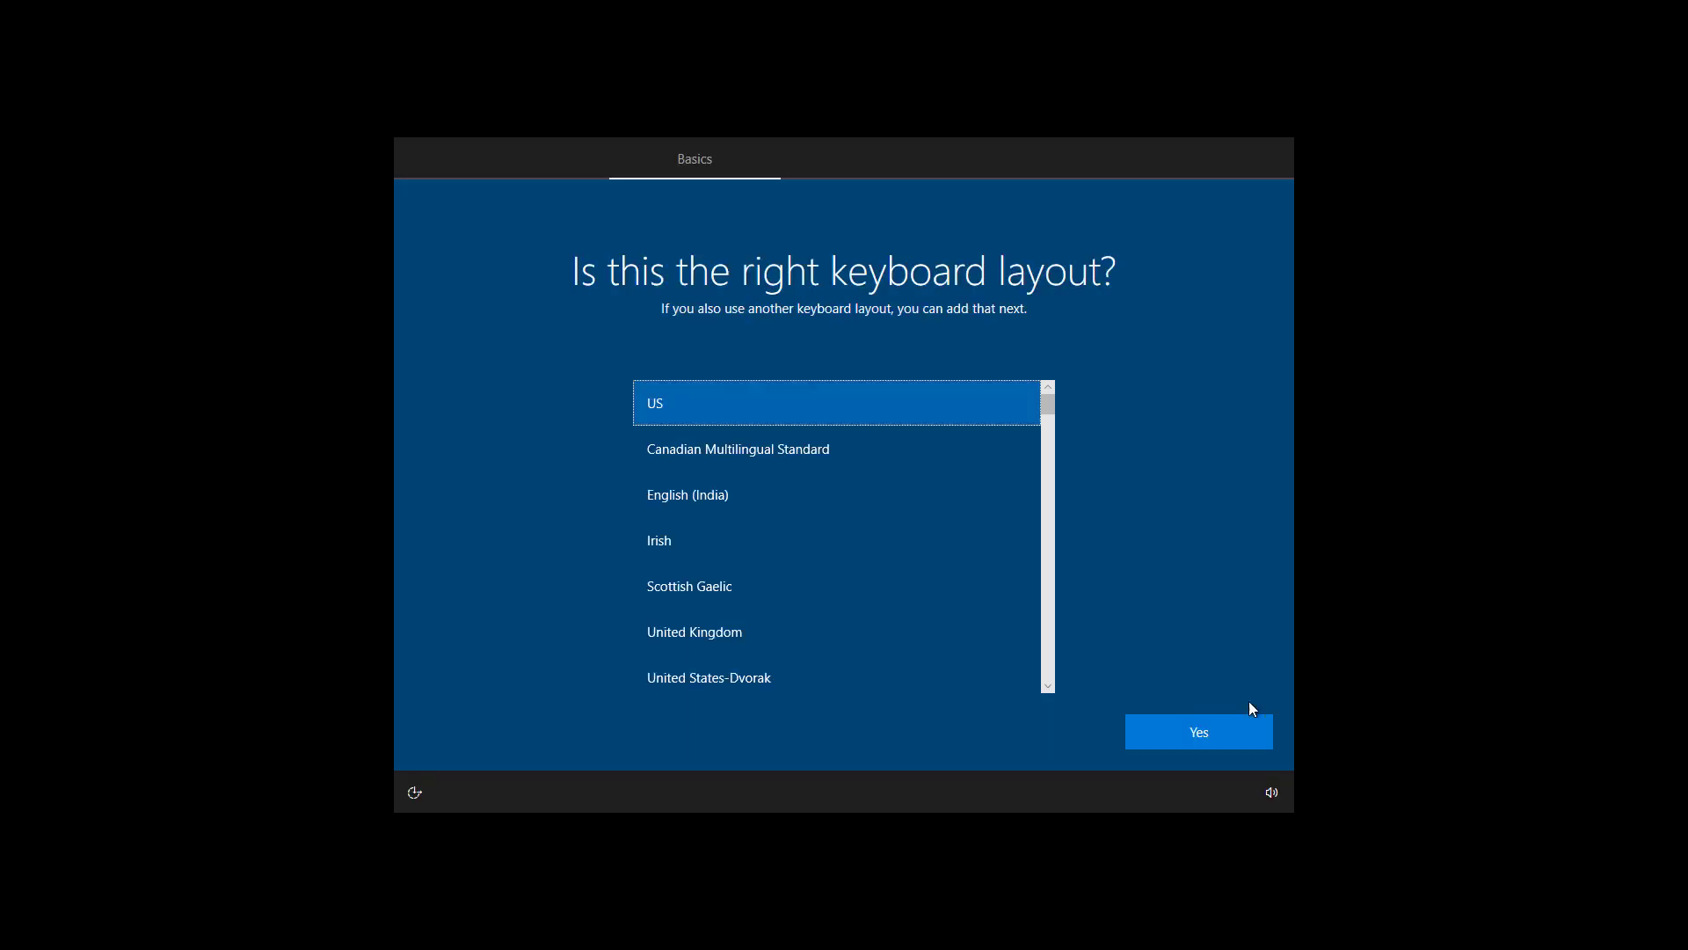
pyautogui.click(1198, 730)
pyautogui.click(1244, 737)
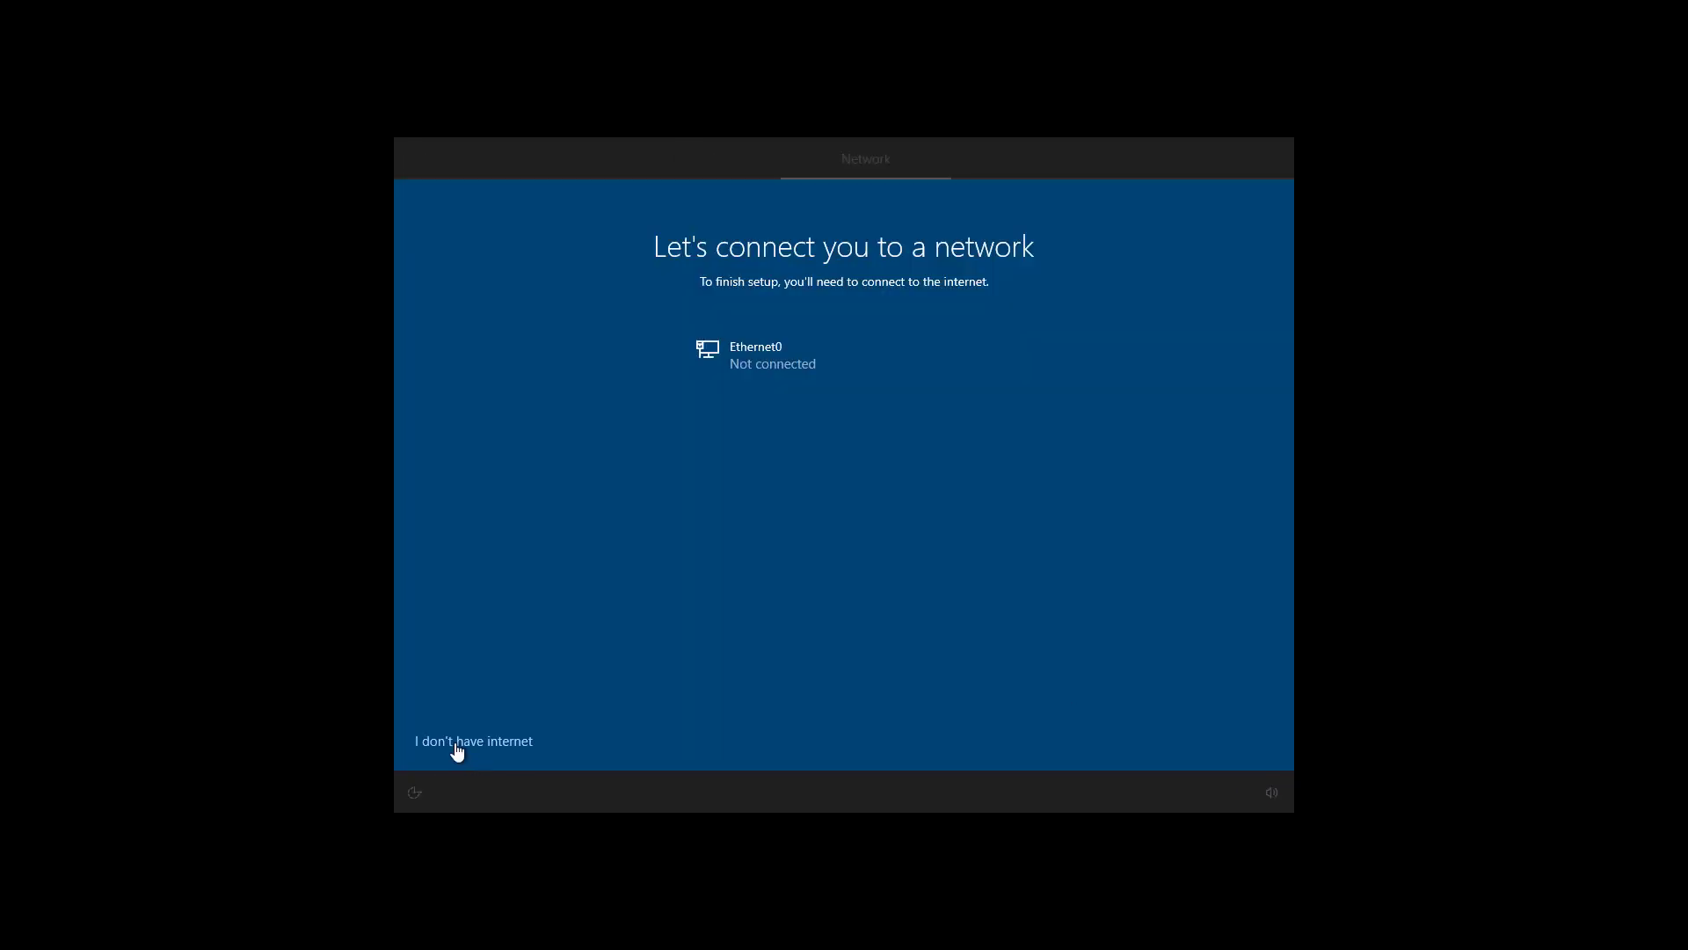
# Continue the Windows setup without an internet connection, using the limited setup, up to the account page.
pyautogui.click(452, 746)
pyautogui.click(563, 733)
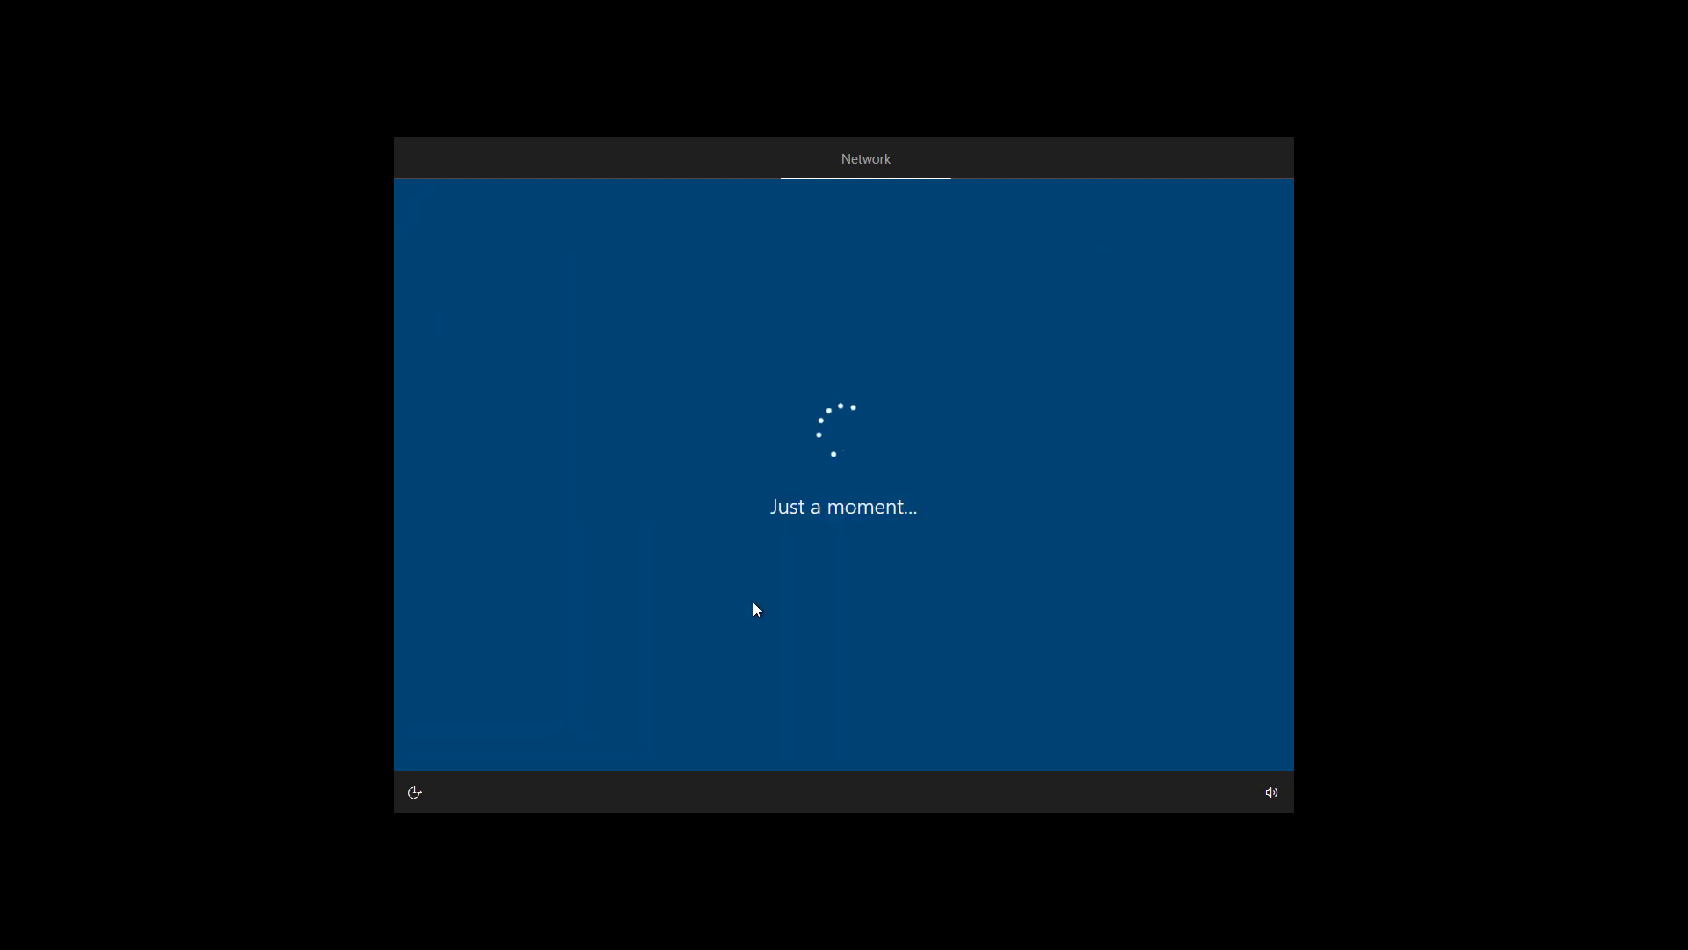
pyautogui.click(1215, 729)
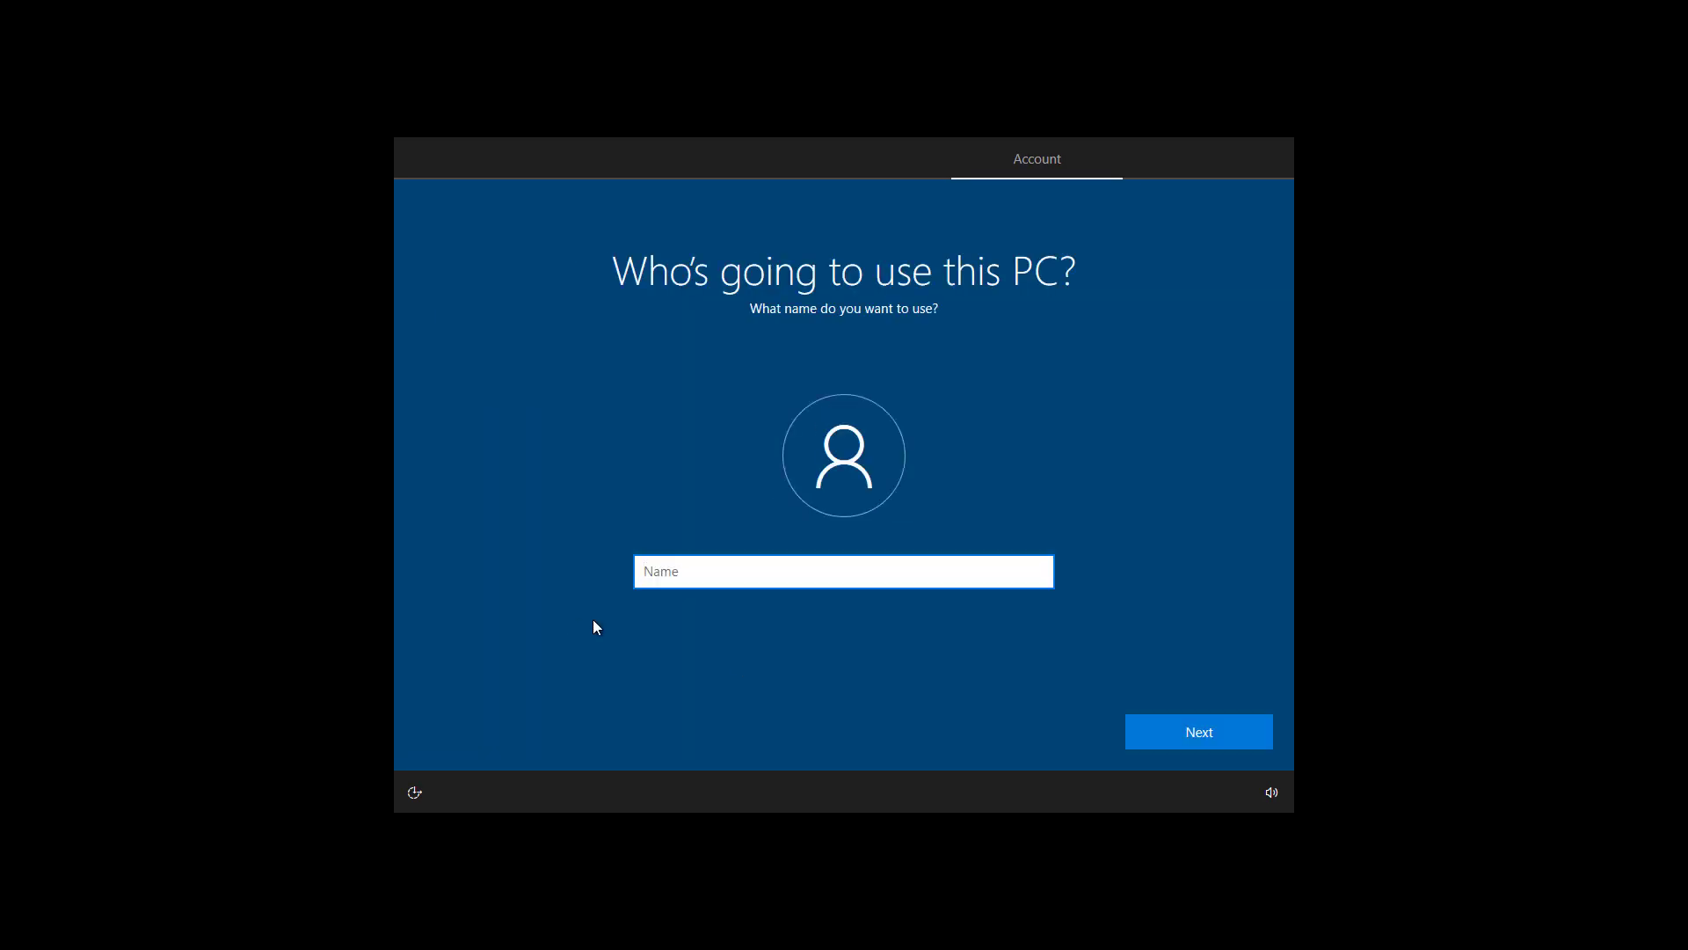
# Create the local user account with the name blender, leaving its password blank.
pyautogui.write('blended')
pyautogui.press('BackSpace')
pyautogui.write('r')
pyautogui.press('Return')
pyautogui.press('Return')
# Accept the default privacy settings, finish the first-run setup and dismiss the Edge welcome window on the desktop.
pyautogui.press('Return')
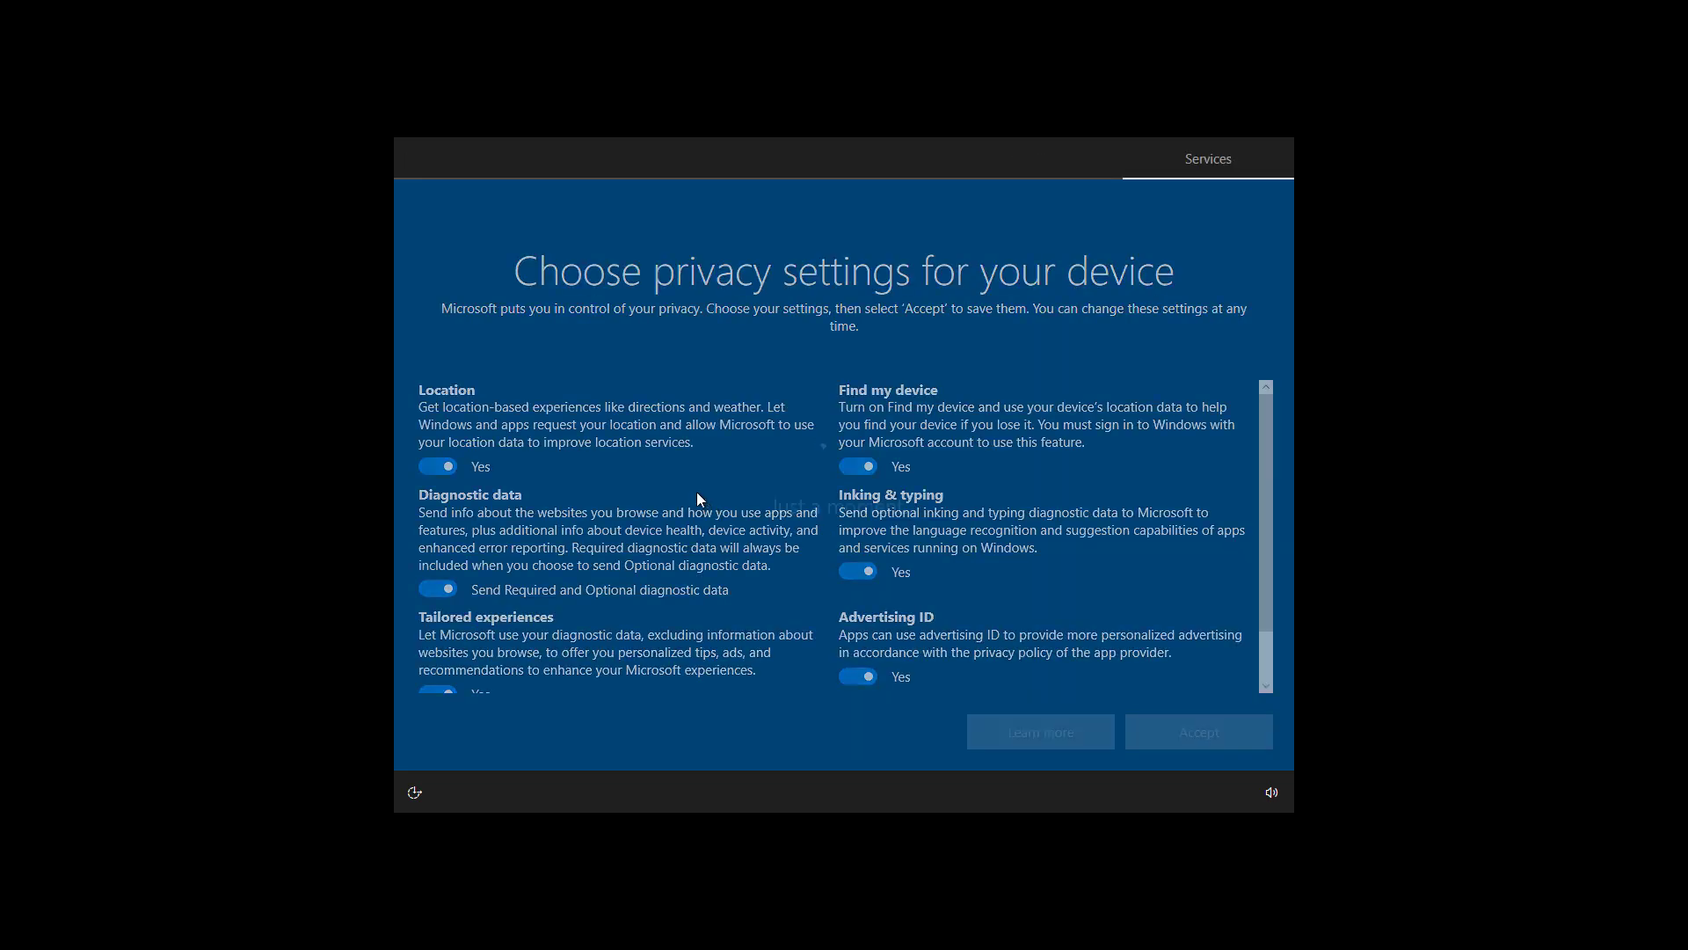
pyautogui.click(1014, 734)
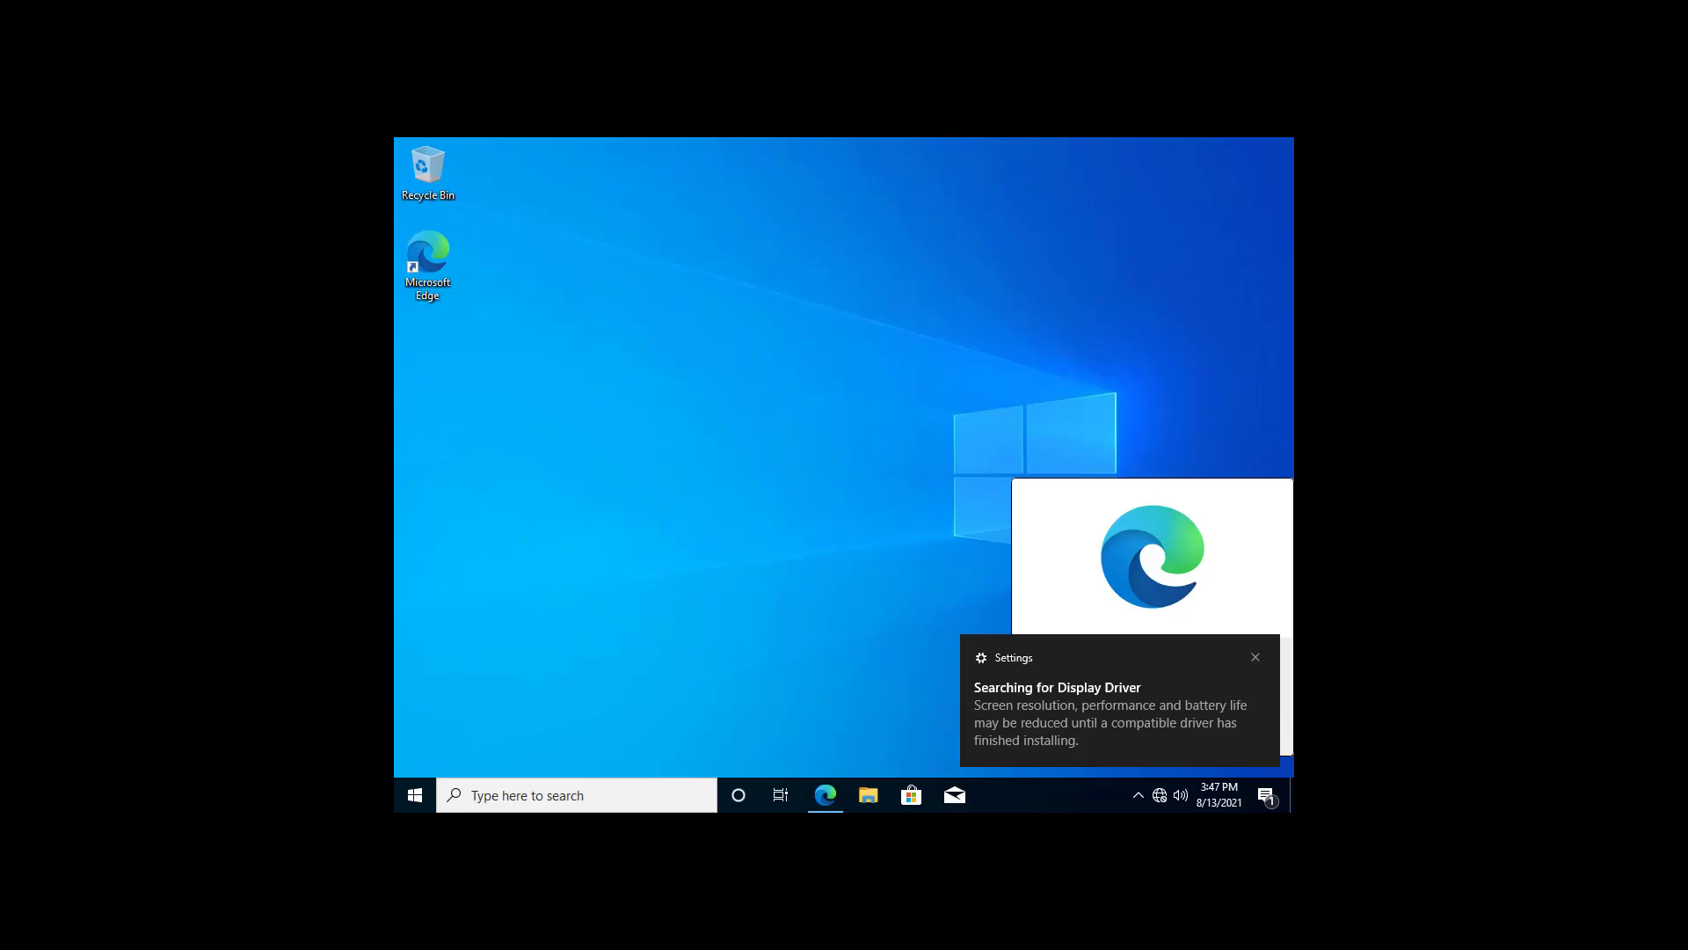
pyautogui.click(1218, 733)
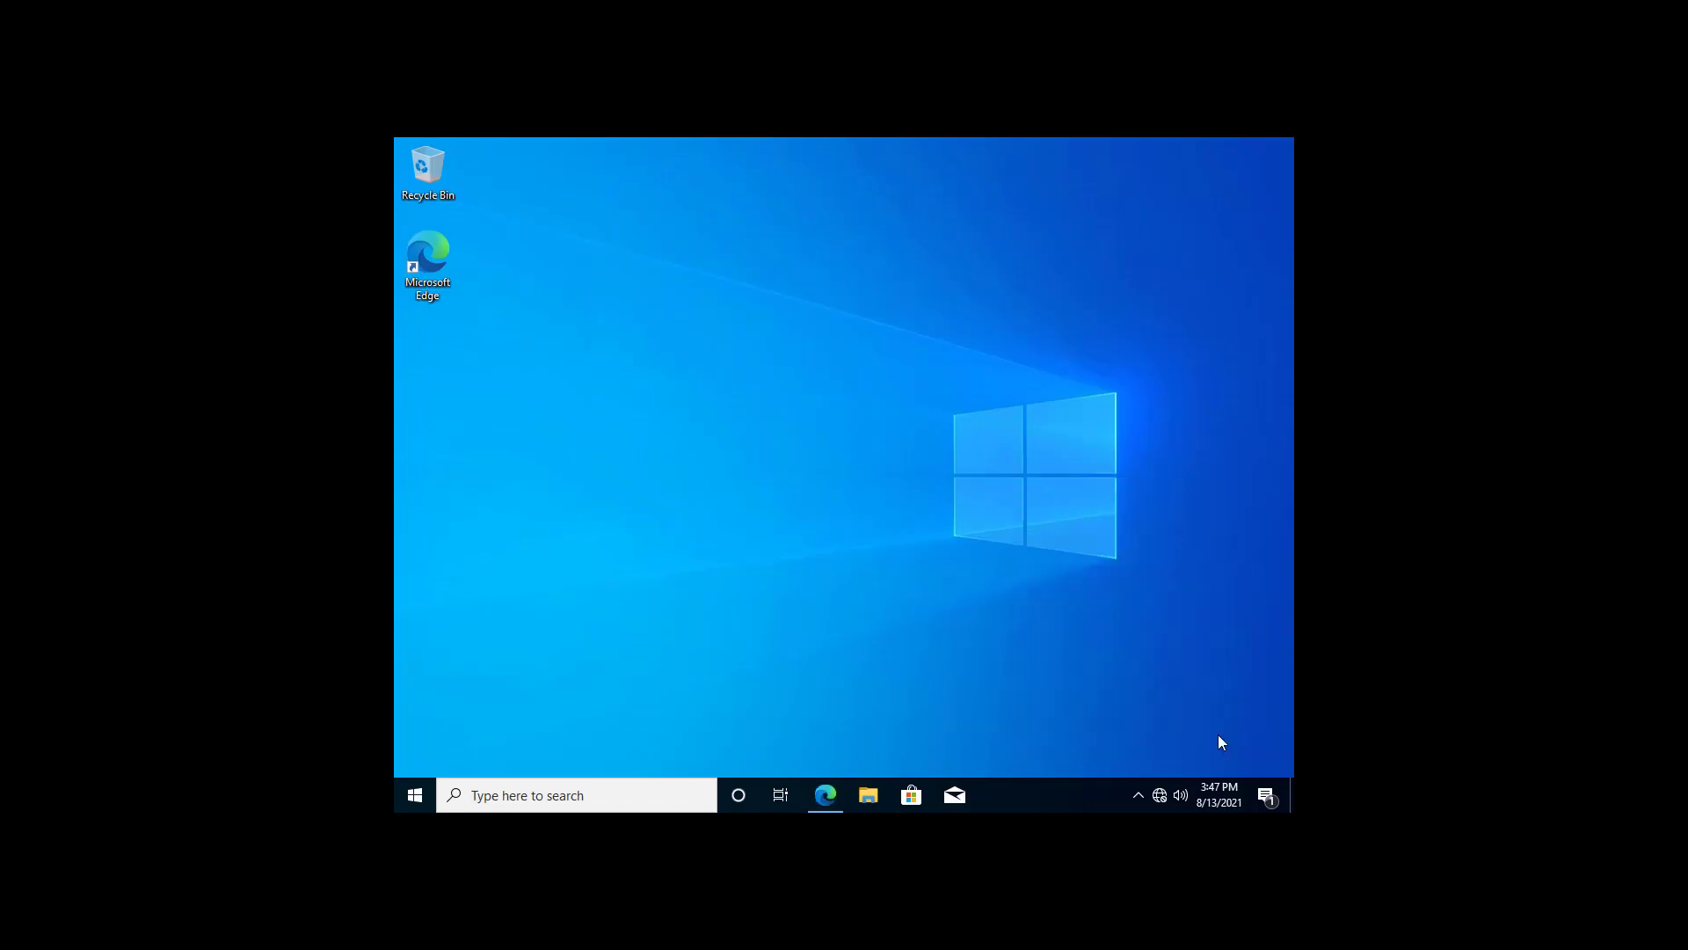
# Set the display resolution to 1920 × 1080, keep the change and refresh the desktop.
pyautogui.rightClick(736, 514)
pyautogui.click(807, 652)
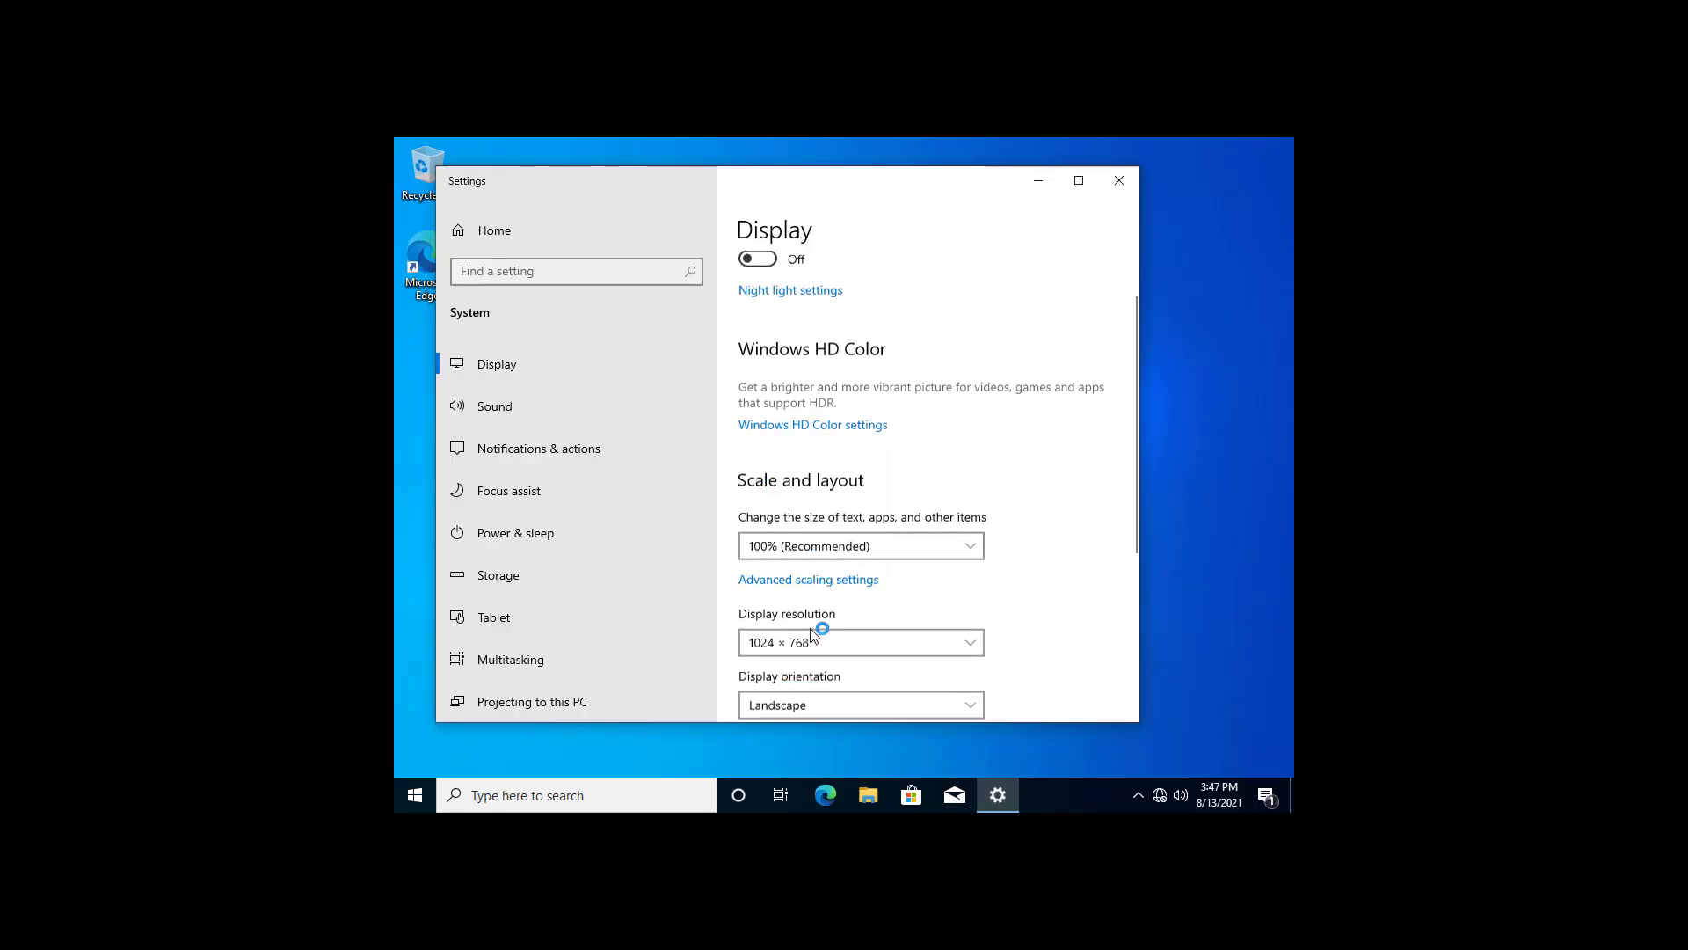
pyautogui.scroll(-1, 814, 633)
pyautogui.click(848, 546)
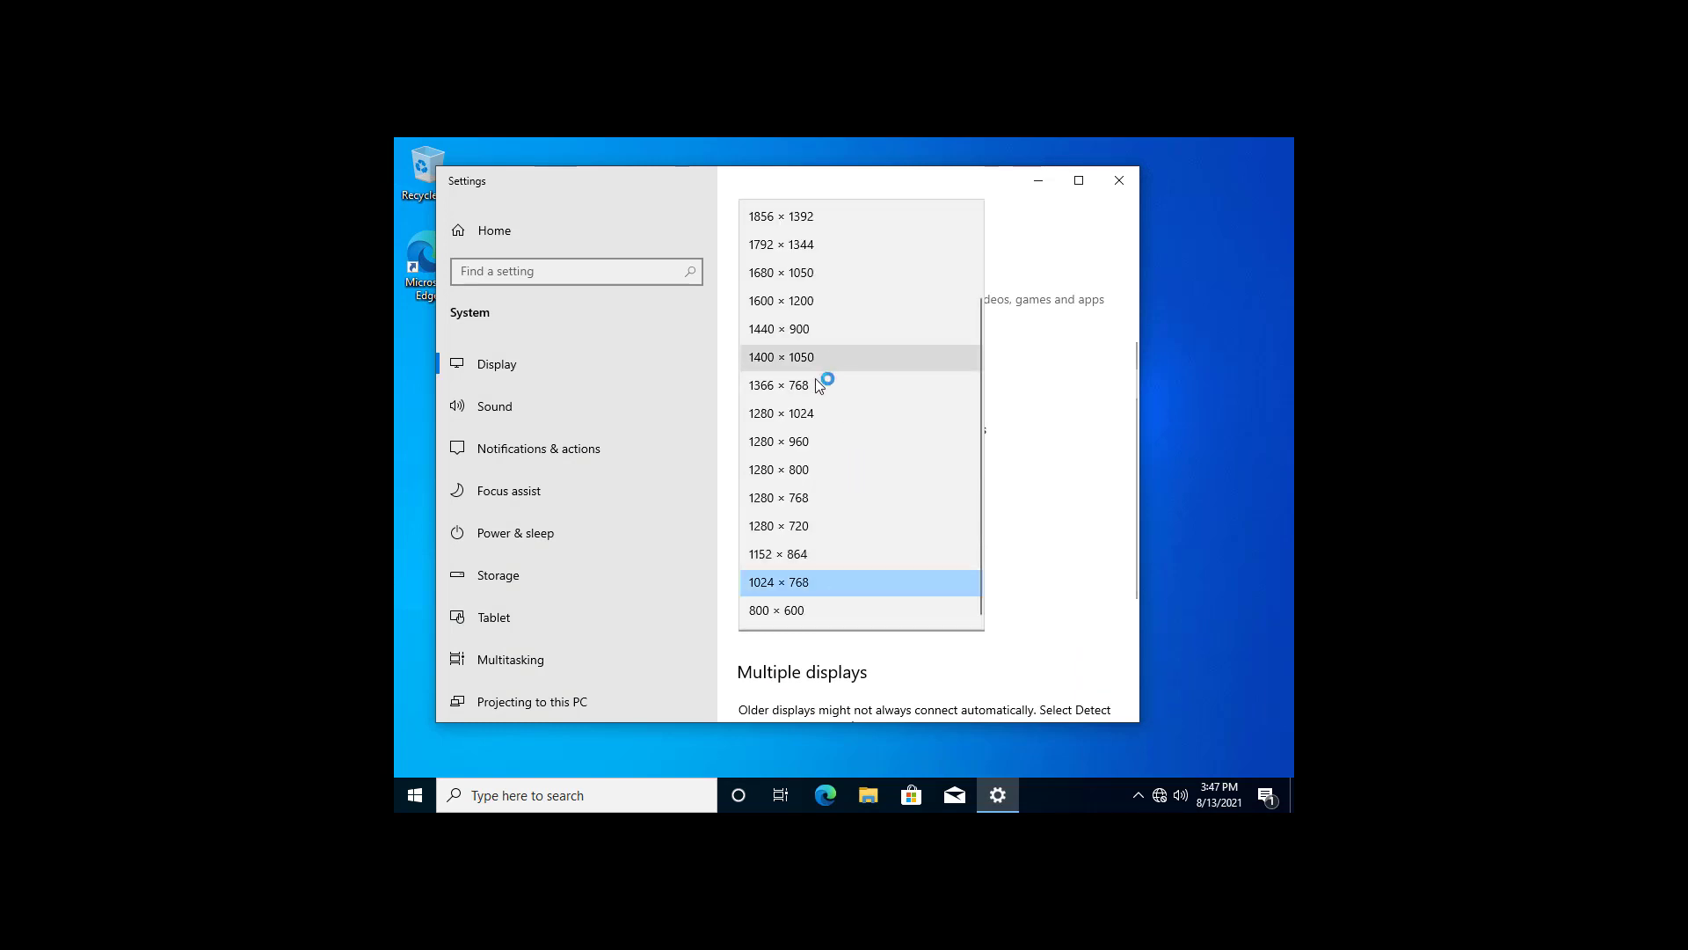
pyautogui.scroll(2, 830, 299)
pyautogui.click(831, 271)
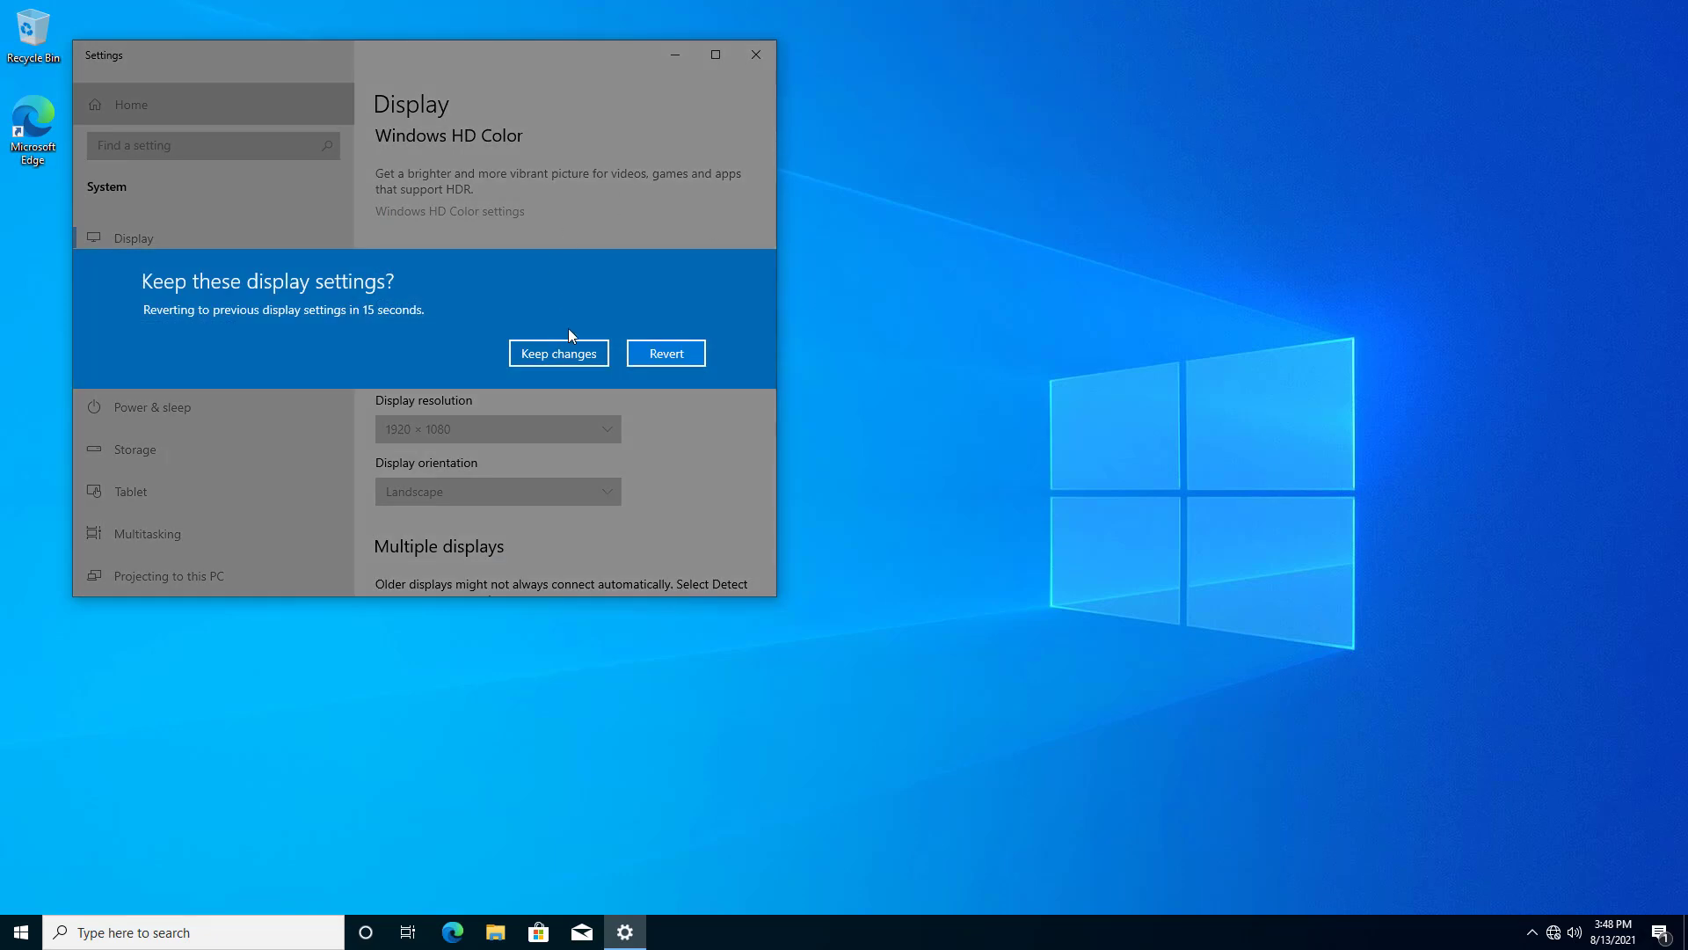
pyautogui.click(559, 353)
pyautogui.click(753, 54)
pyautogui.rightClick(510, 318)
pyautogui.click(573, 373)
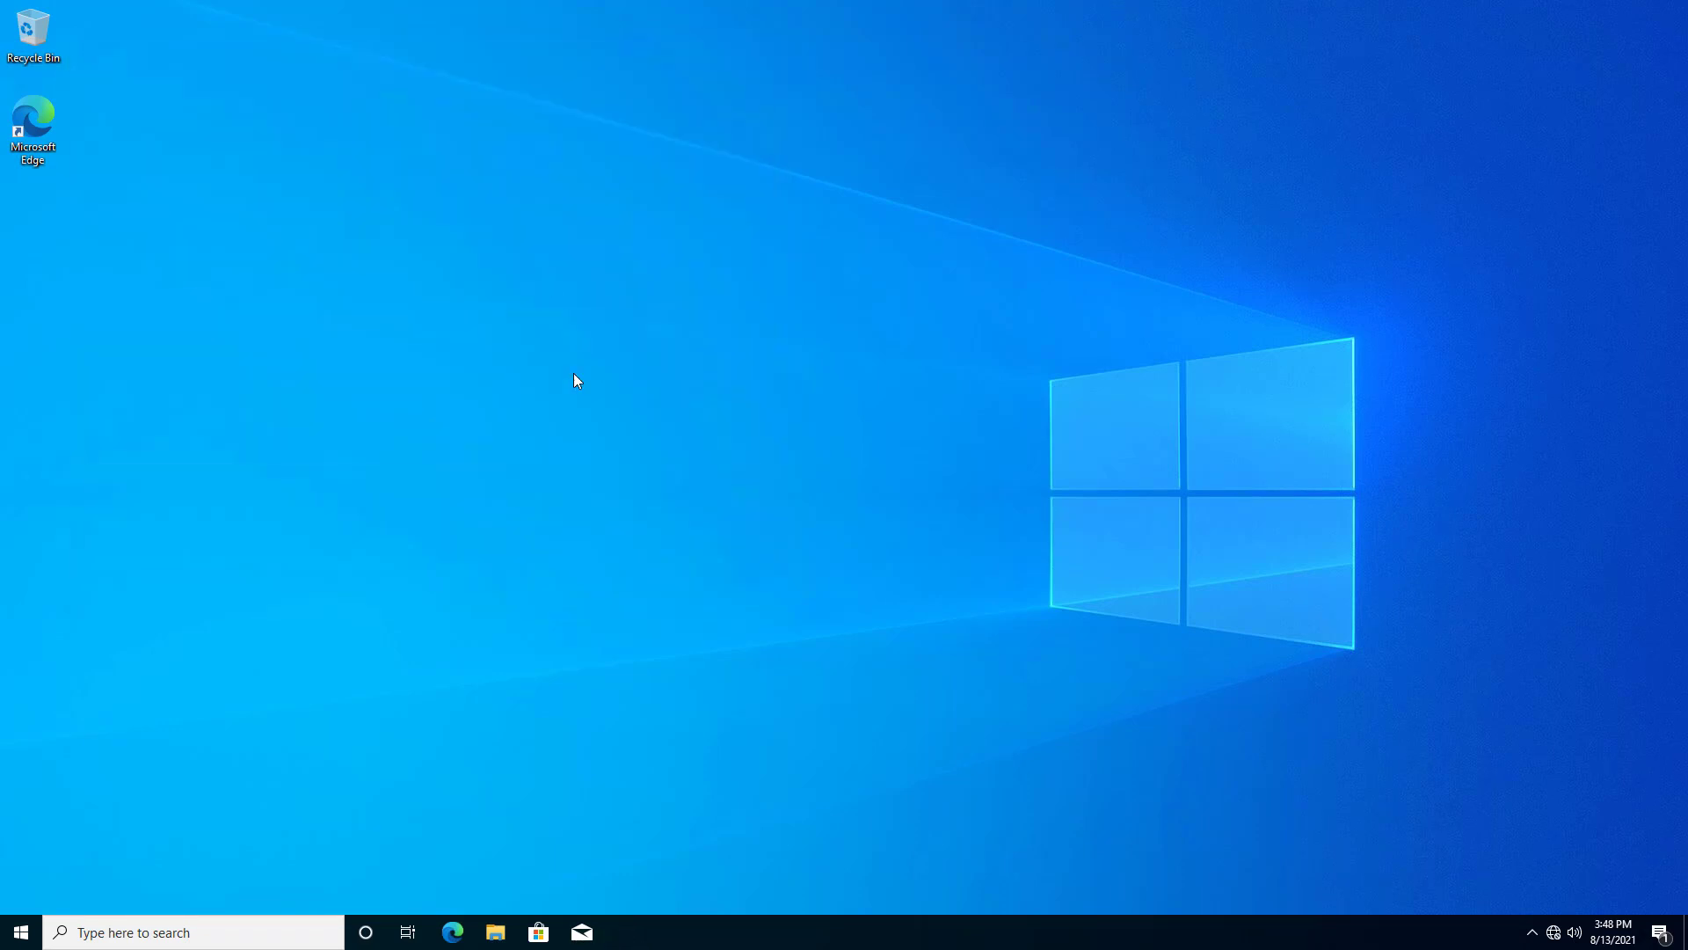
# Check the installed Windows edition in the system's About information, enlarging the window to read it.
pyautogui.press('super+Pause')
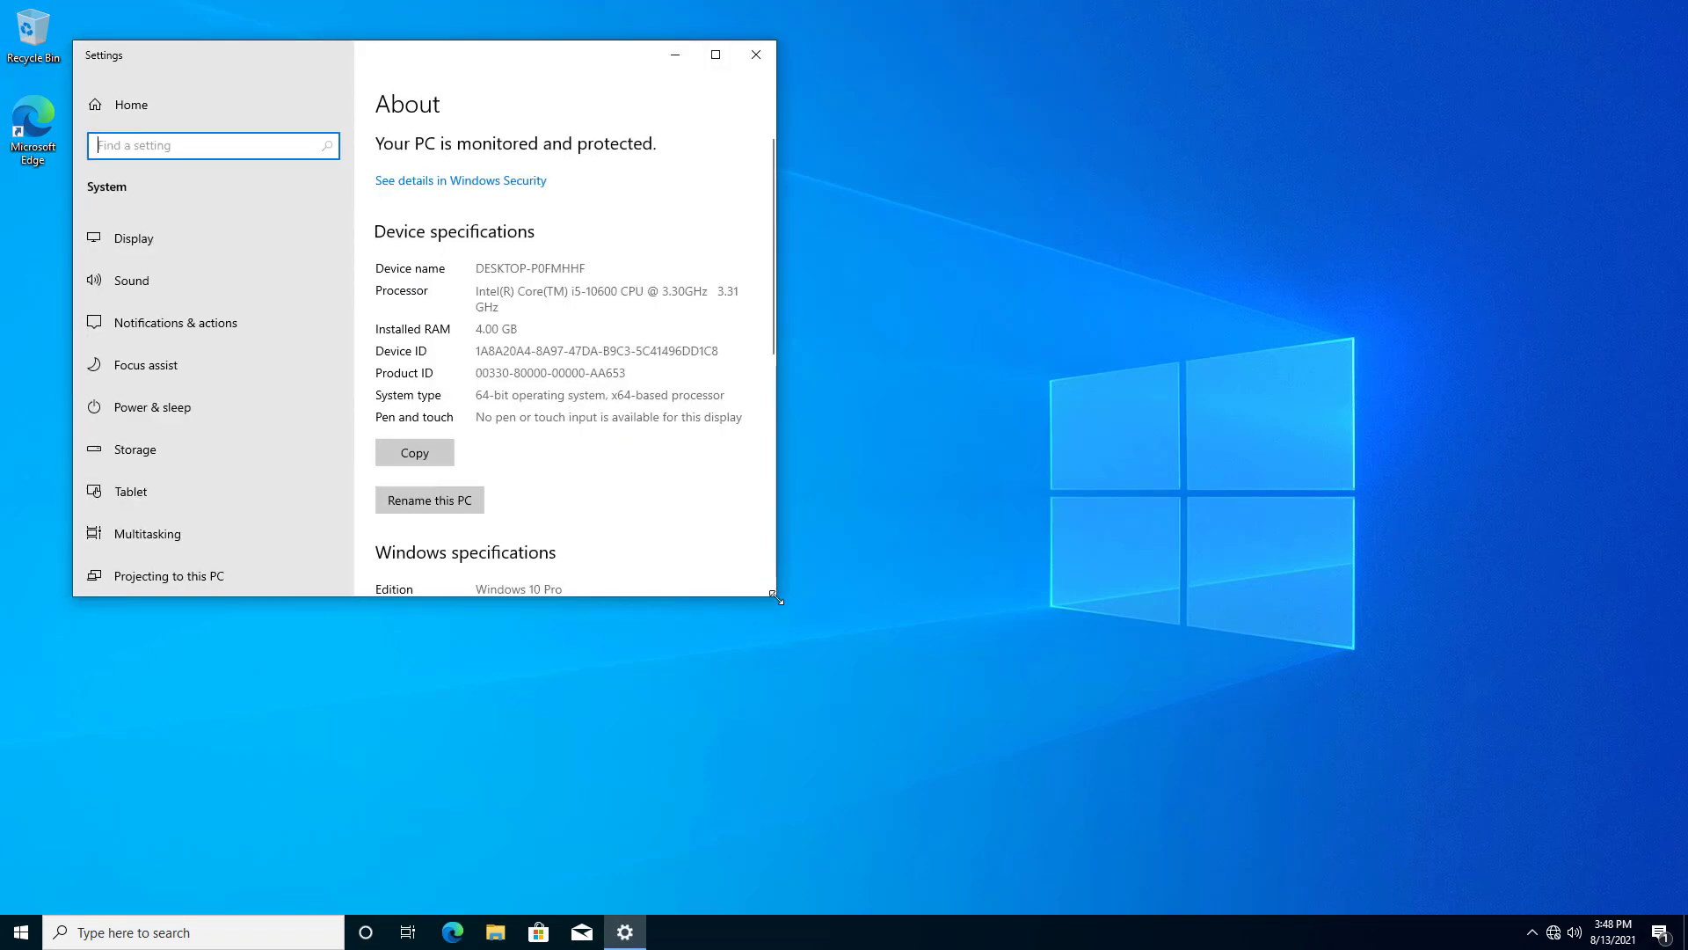
pyautogui.moveTo(776, 598); pyautogui.dragTo(1516, 826)
pyautogui.moveTo(485, 573); pyautogui.dragTo(592, 573)
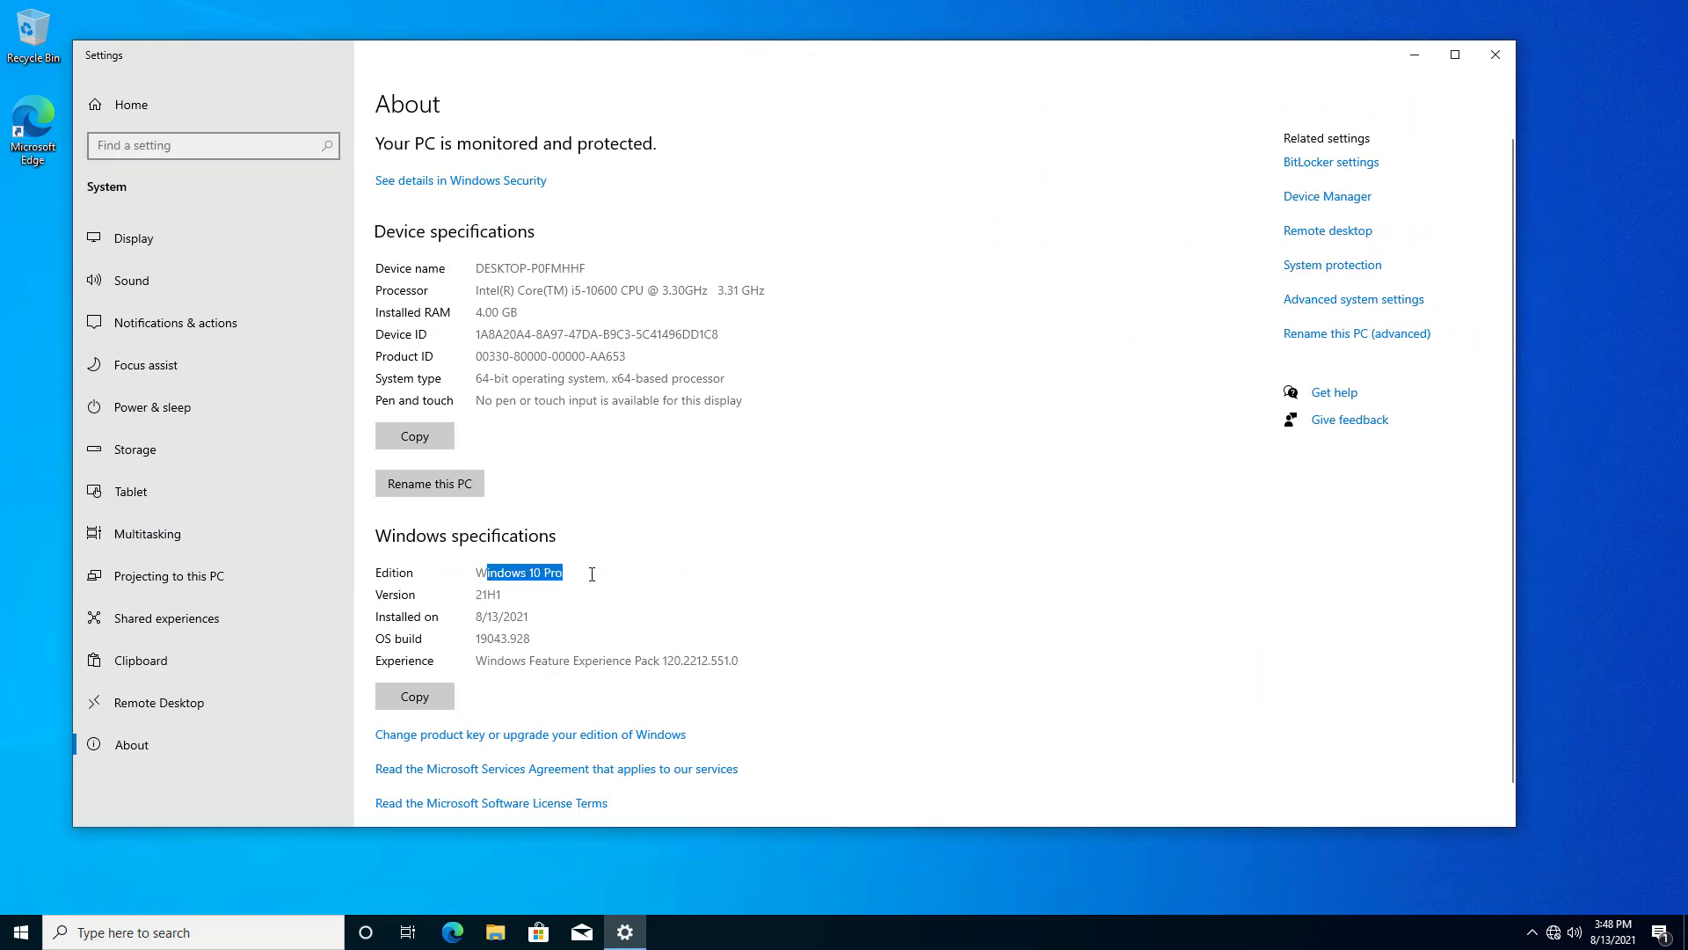
pyautogui.click(652, 592)
pyautogui.click(1494, 53)
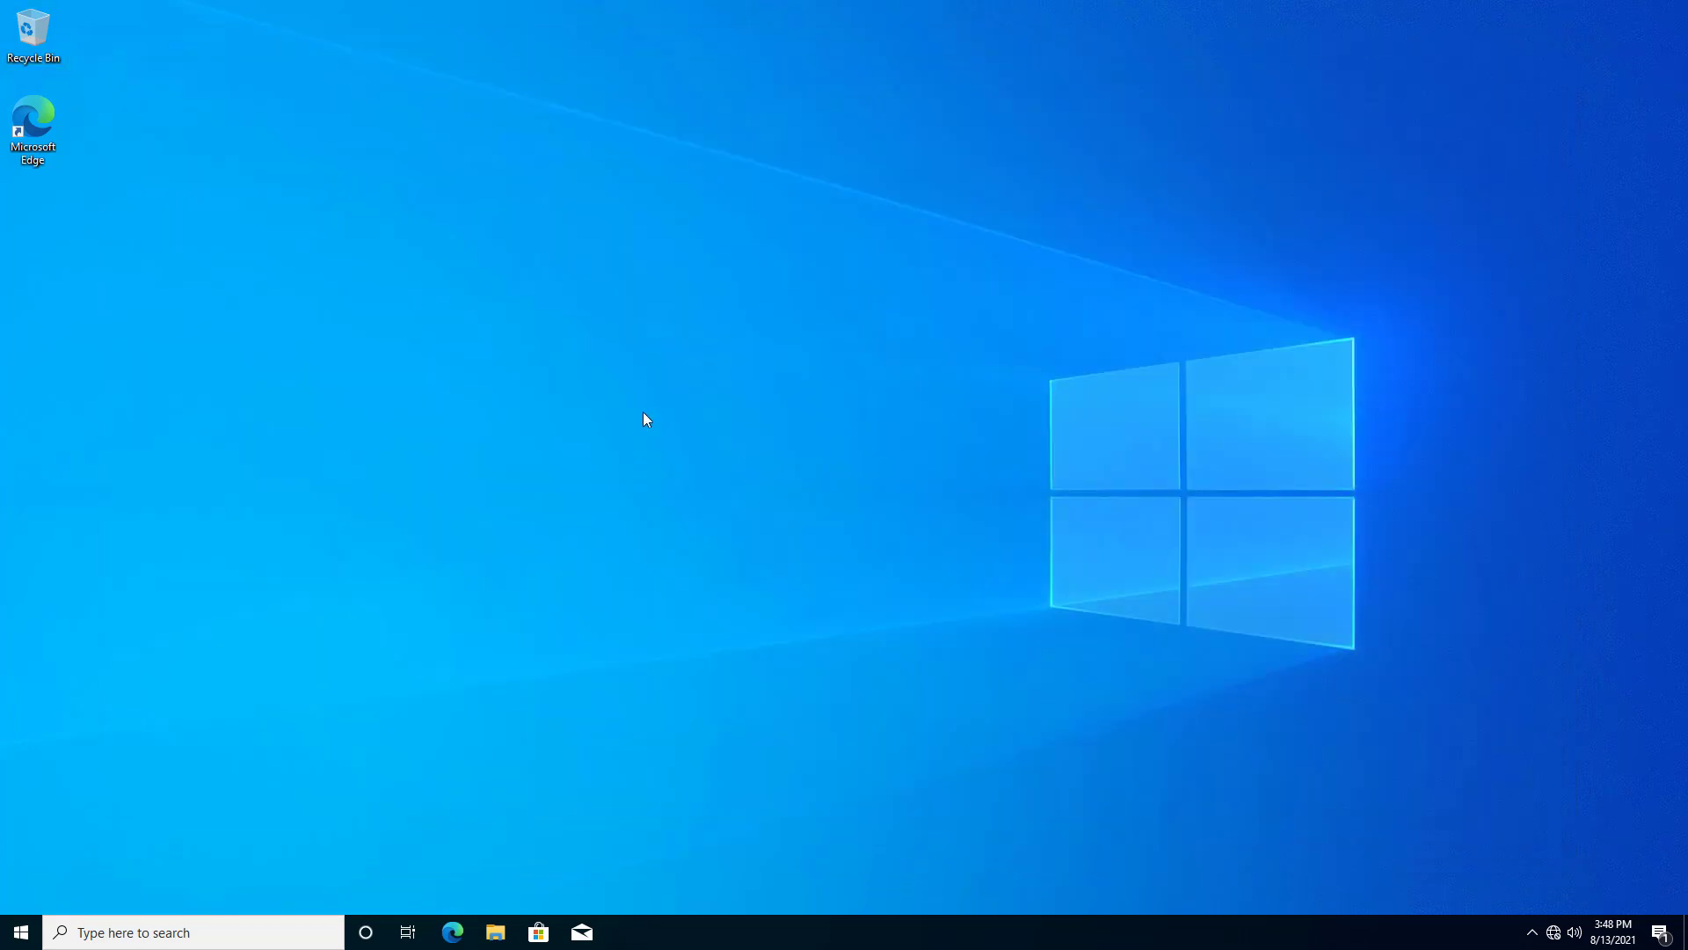
# Look at the drives in This PC, examining the Windows (C:) partition.
pyautogui.press('super+e')
pyautogui.click(415, 449)
pyautogui.click(621, 506)
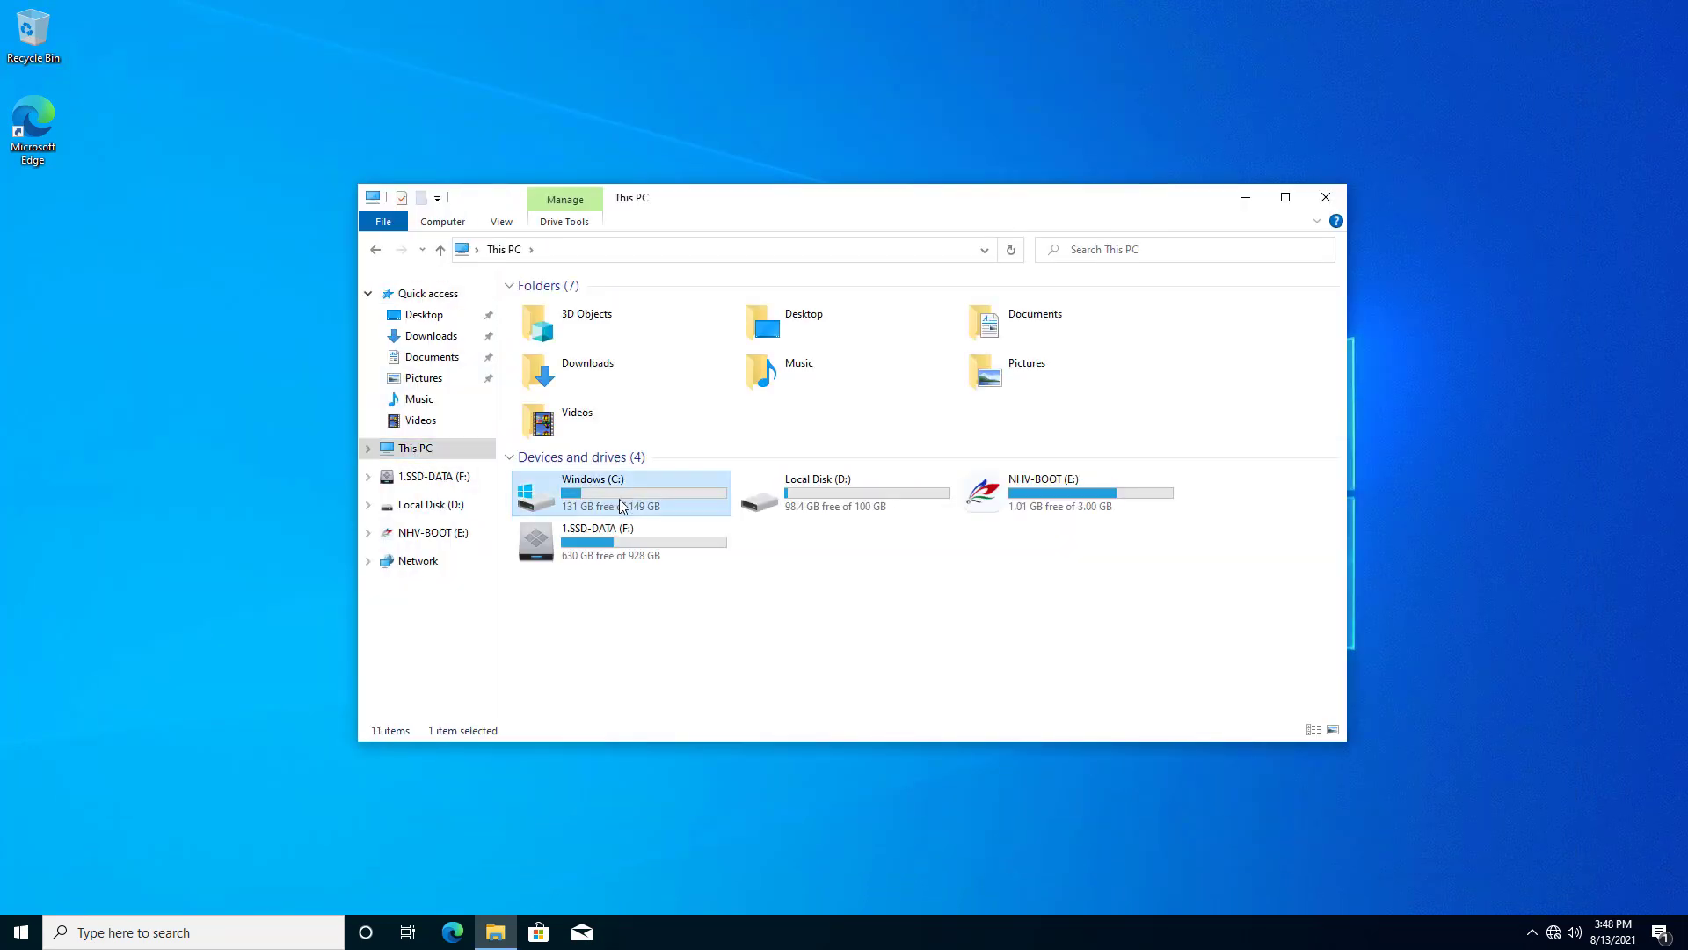
pyautogui.click(835, 556)
pyautogui.click(669, 505)
pyautogui.click(754, 660)
pyautogui.click(1326, 197)
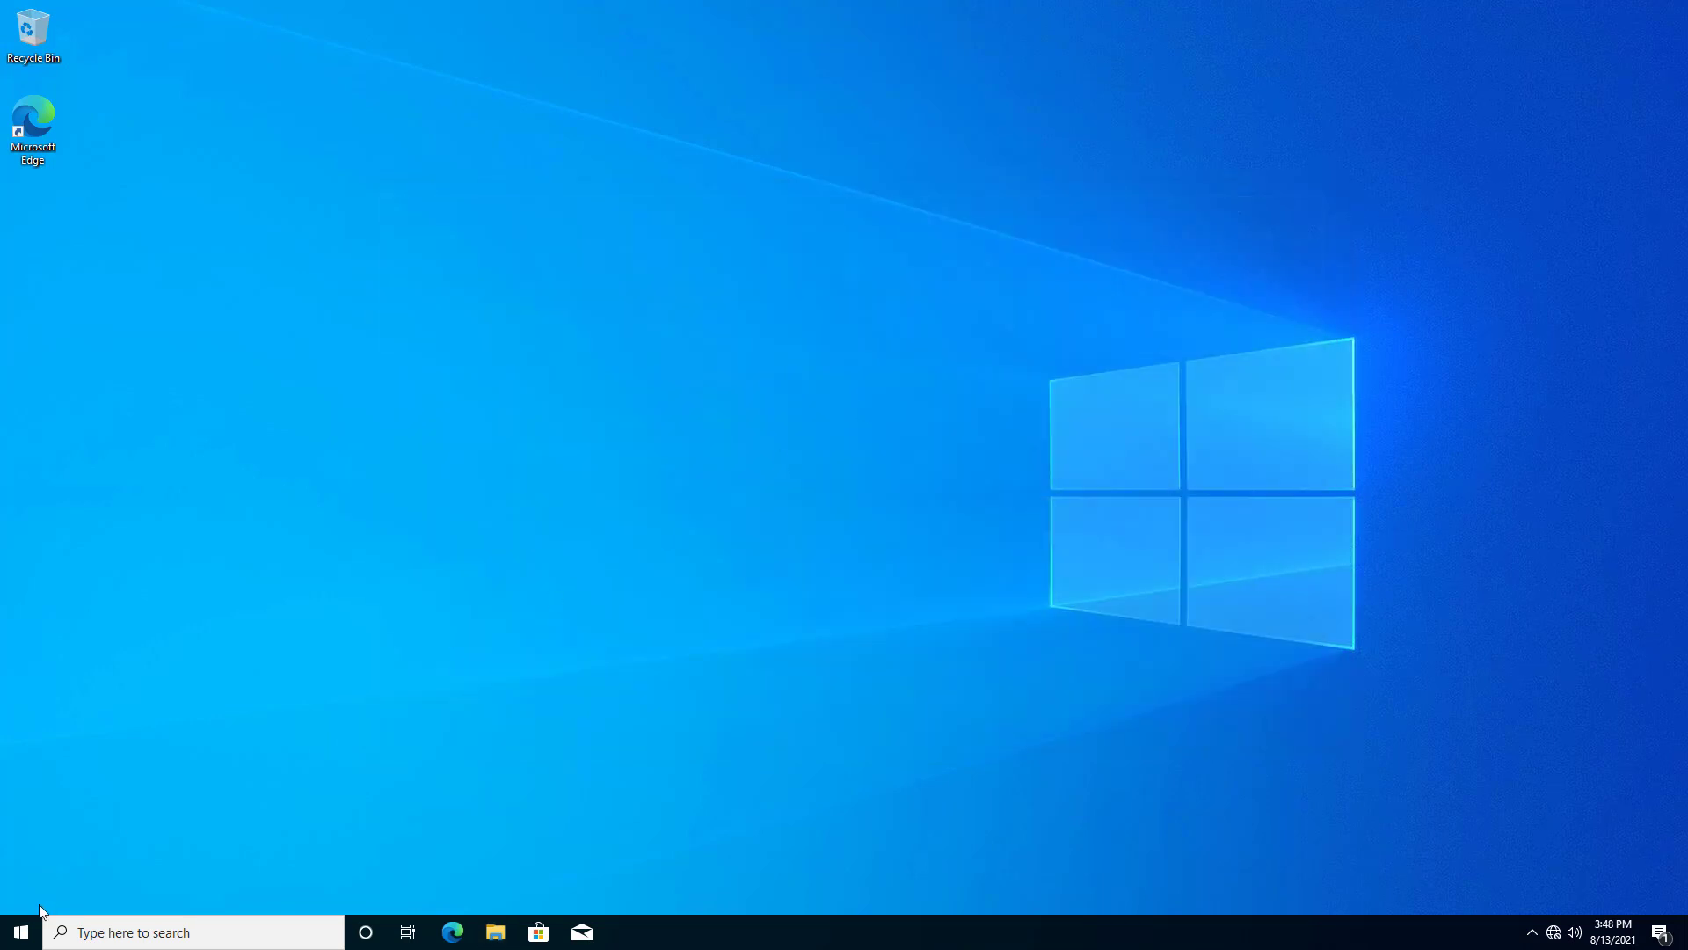
# Shut down the computer.
pyautogui.press('super')
pyautogui.click(35, 891)
pyautogui.click(119, 821)
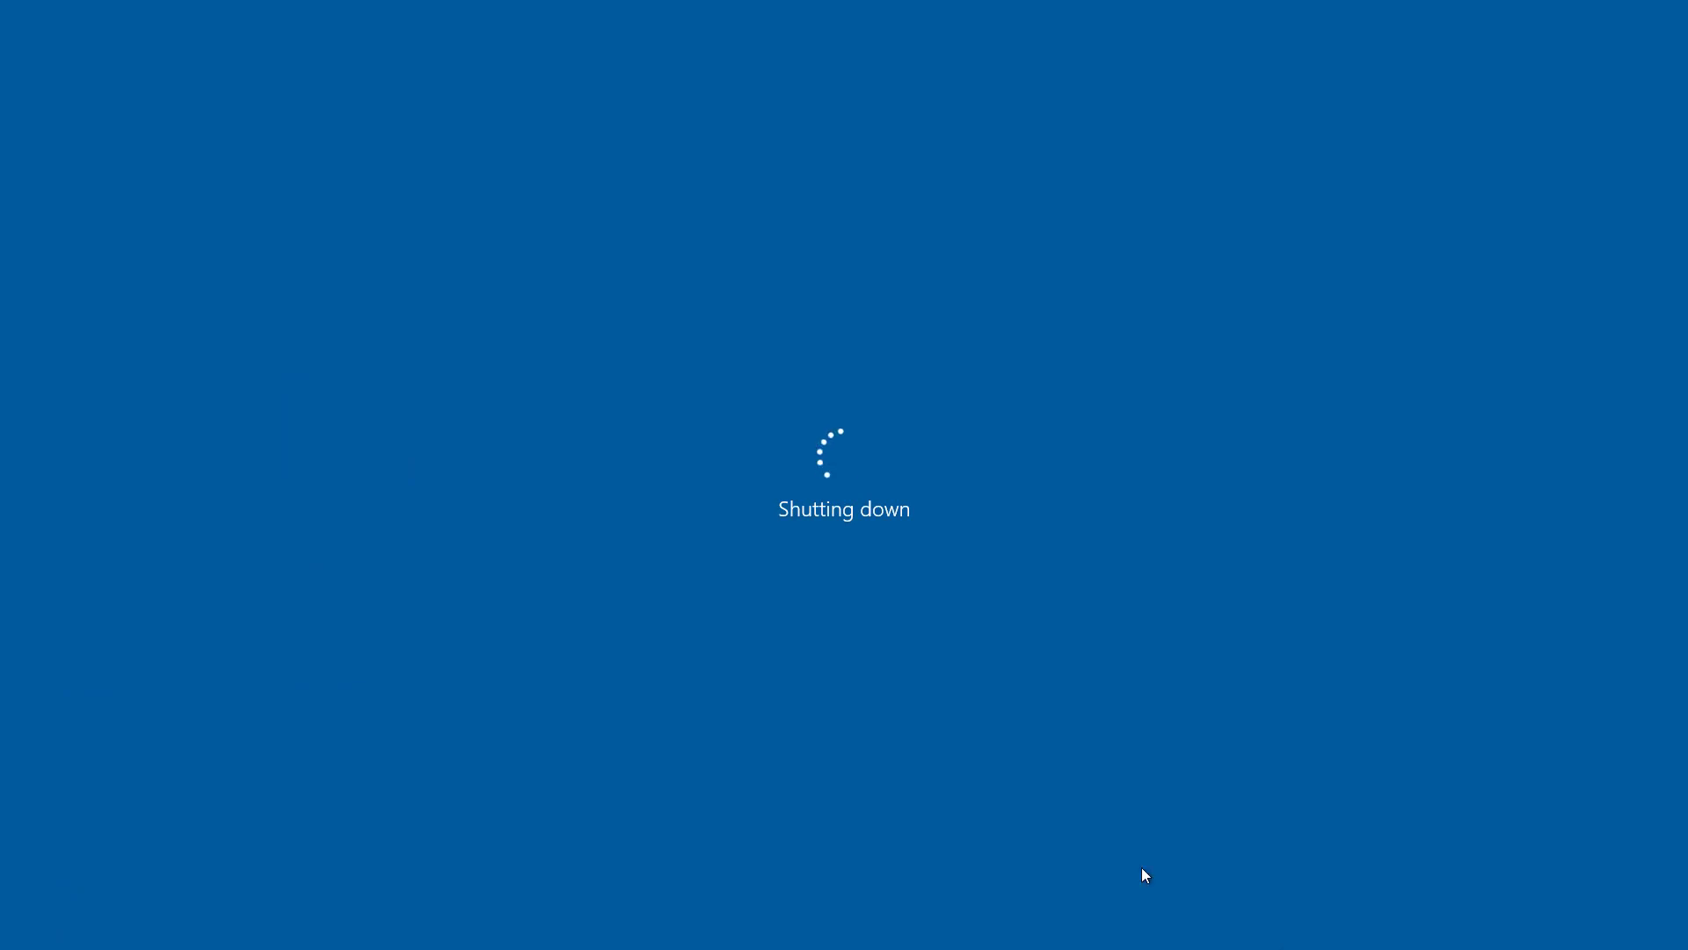